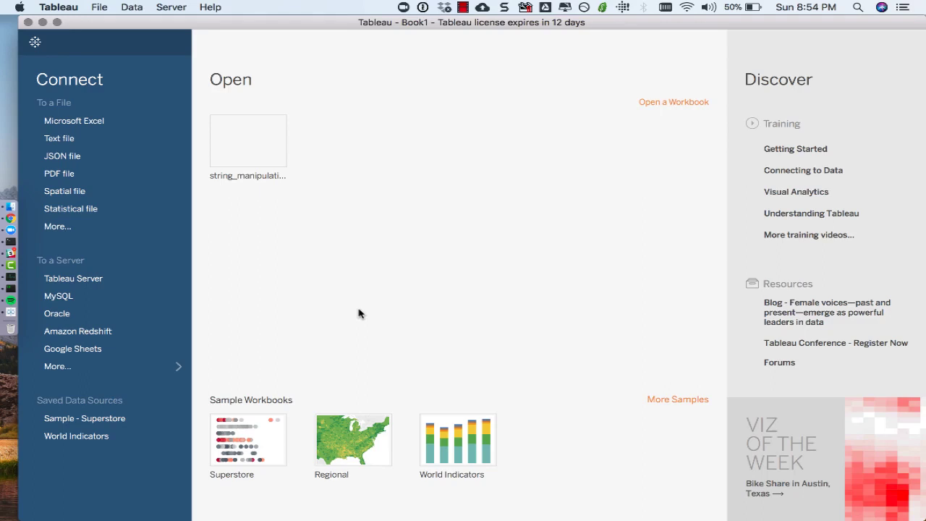
Step: Connect to the saved Sample - Superstore data source and open it for editing
{"action": "left_click", "coordinate": [121, 422]}
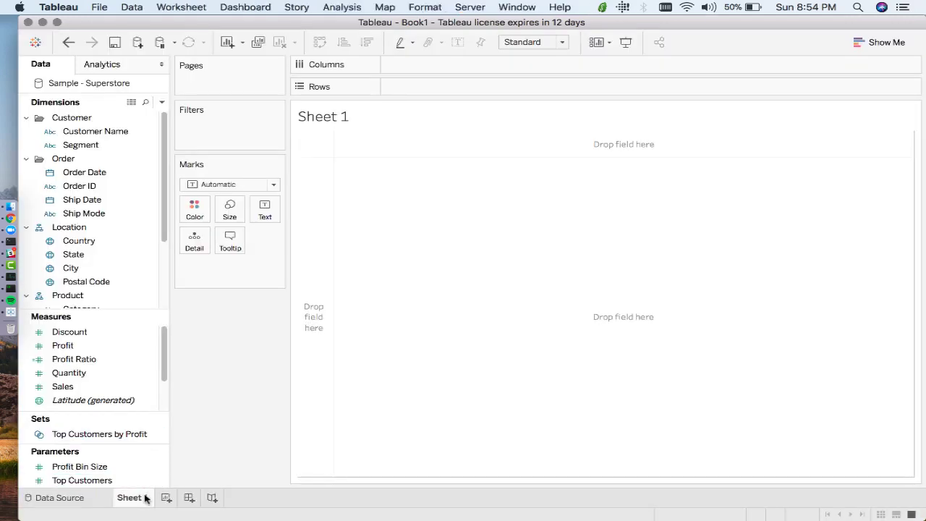
{"action": "mouse_move", "coordinate": [135, 497]}
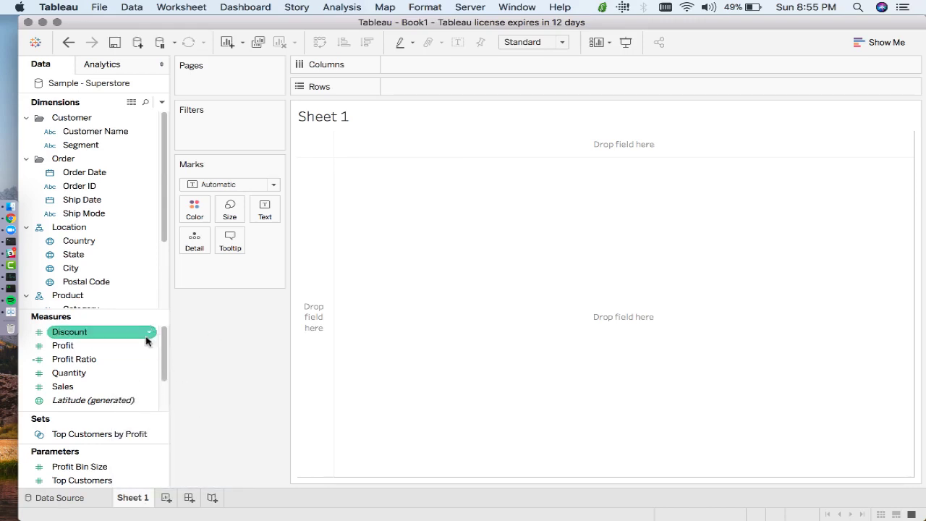
{"action": "right_click", "coordinate": [89, 84]}
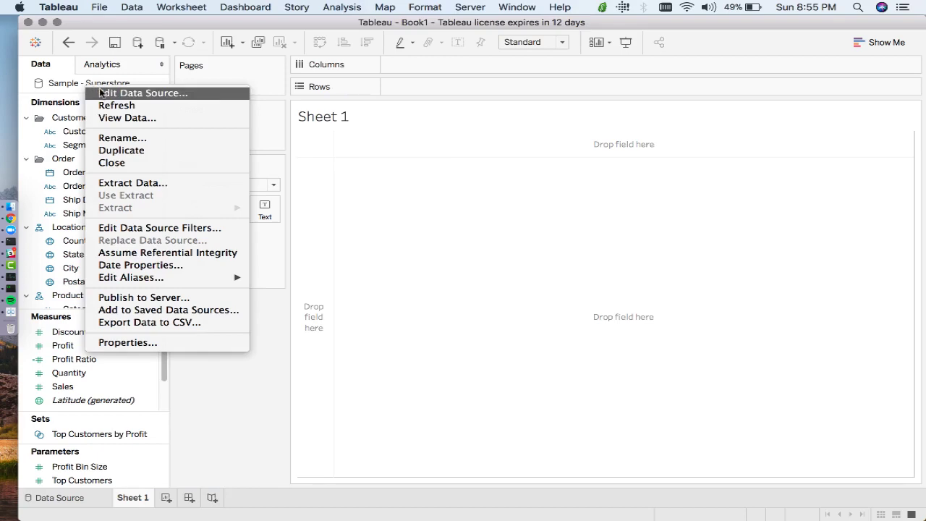
{"action": "left_click", "coordinate": [102, 93]}
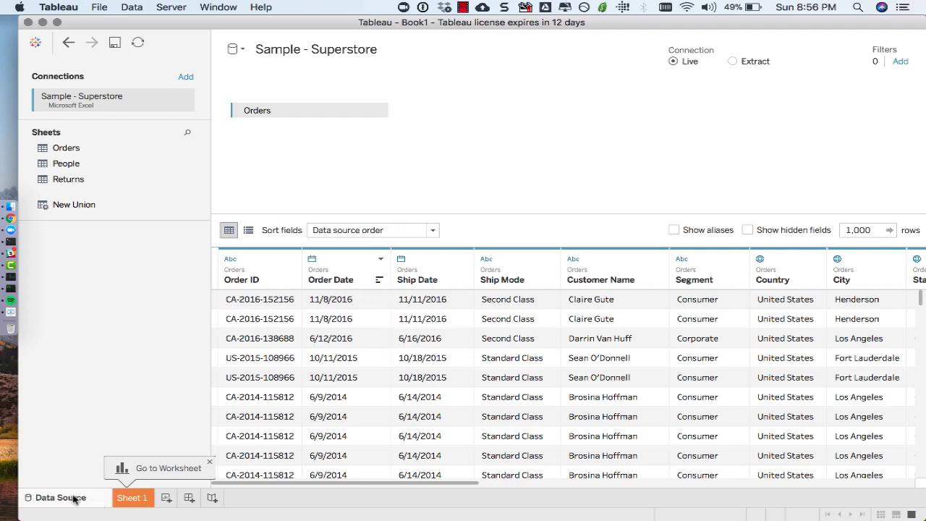
Step: Return to Sheet 1, view the Sample - Superstore data source page once more, and review the data source's available commands from the sheet
{"action": "left_click", "coordinate": [132, 498]}
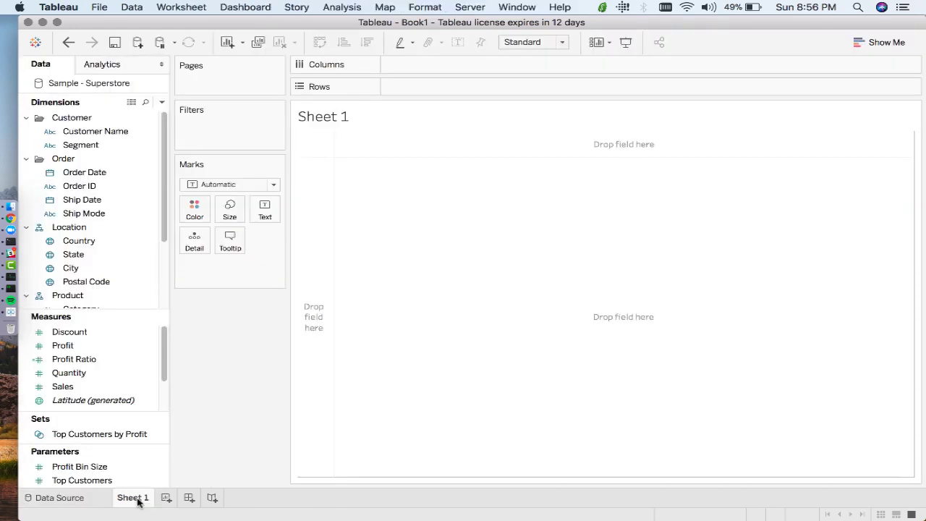
{"action": "right_click", "coordinate": [113, 87]}
{"action": "left_click", "coordinate": [114, 89]}
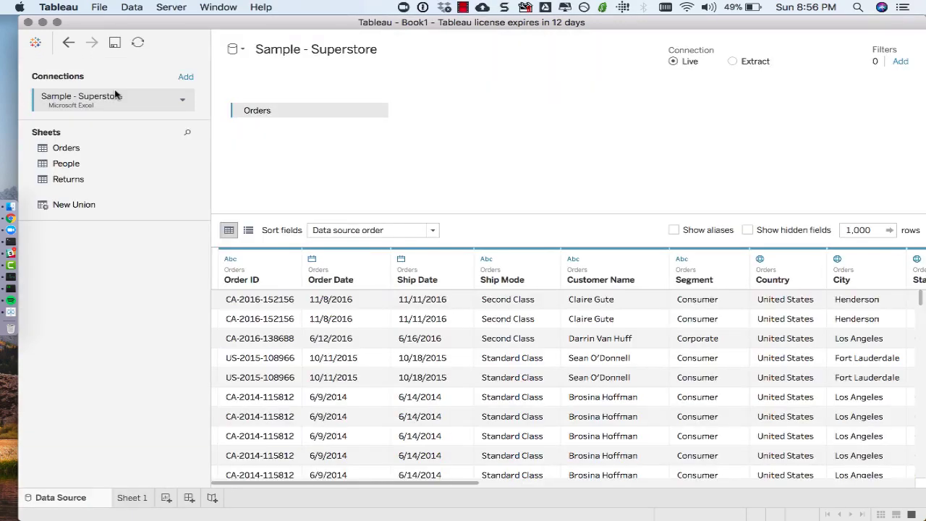
{"action": "left_click", "coordinate": [128, 498]}
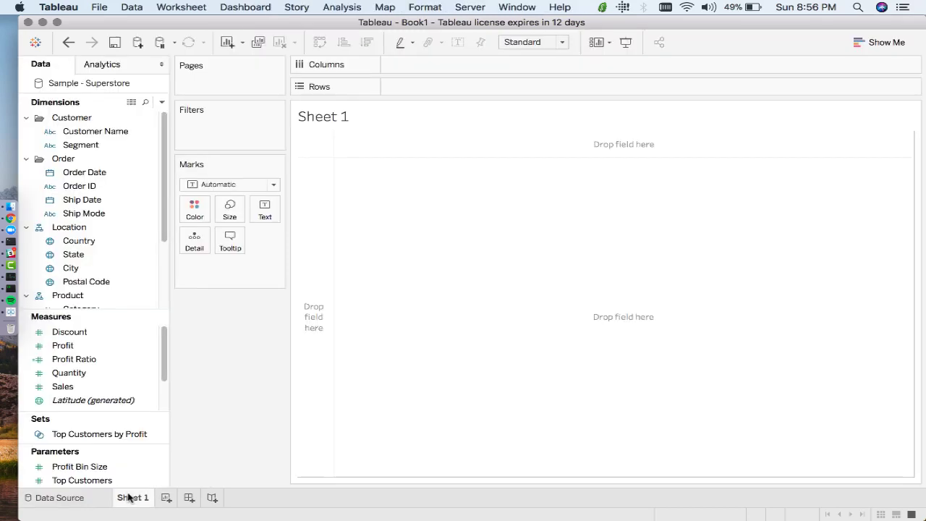
{"action": "right_click", "coordinate": [80, 85]}
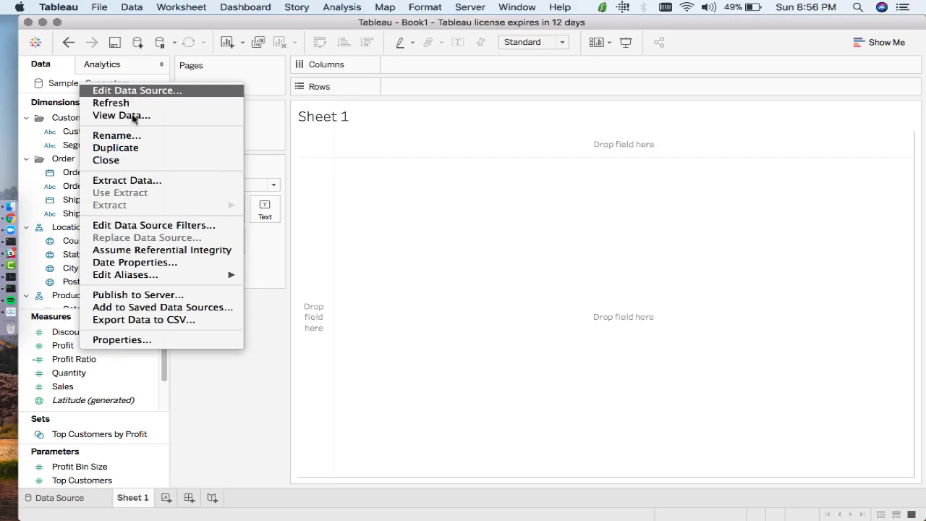
{"action": "left_click", "coordinate": [238, 429]}
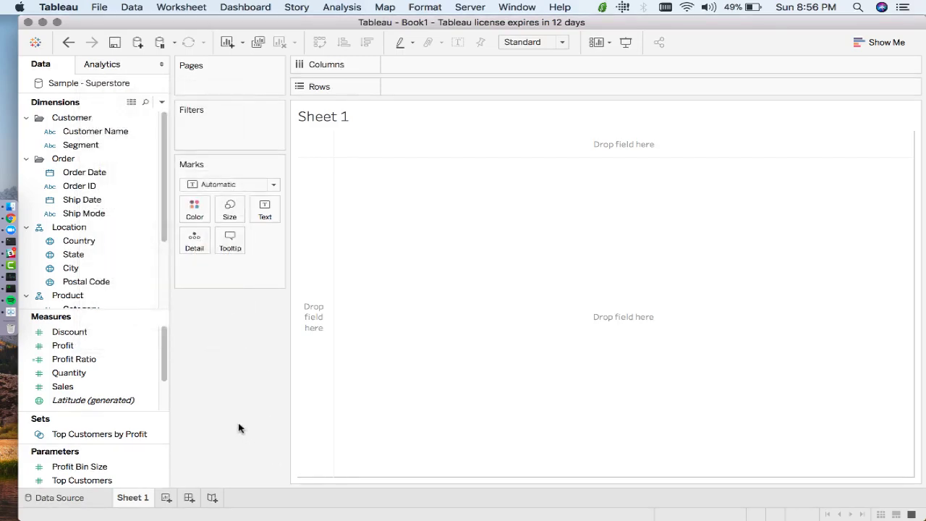
Step: Compare the Data Source page with Sheet 1 by switching between them several times, ending on Sheet 1
{"action": "left_click", "coordinate": [85, 502]}
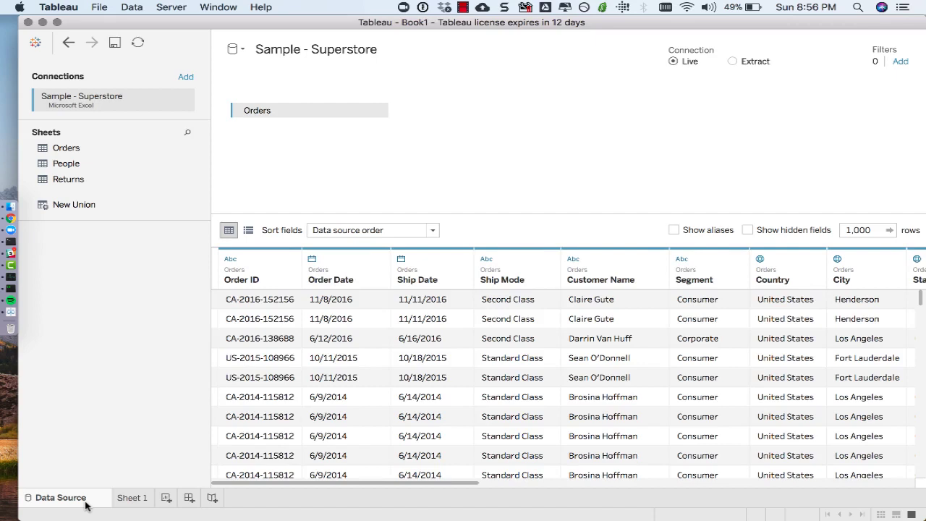
{"action": "left_click", "coordinate": [128, 500]}
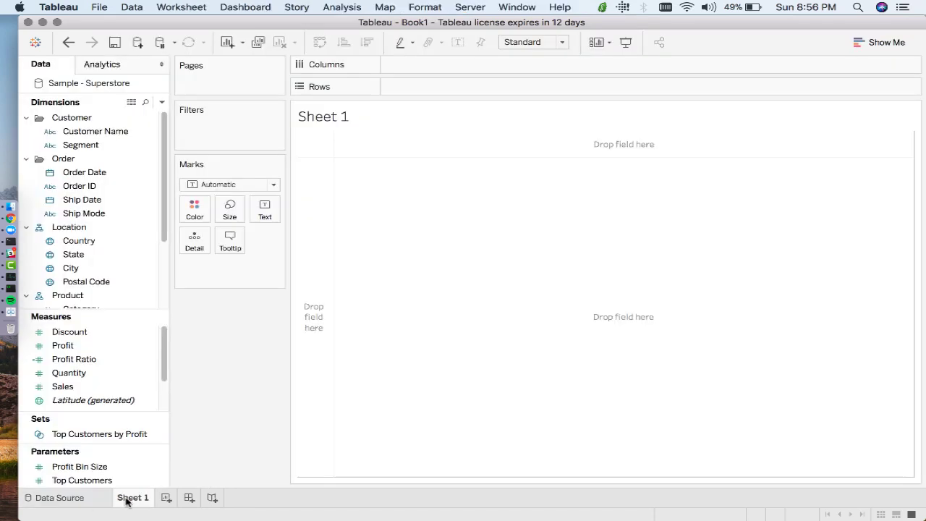
{"action": "left_click", "coordinate": [82, 499]}
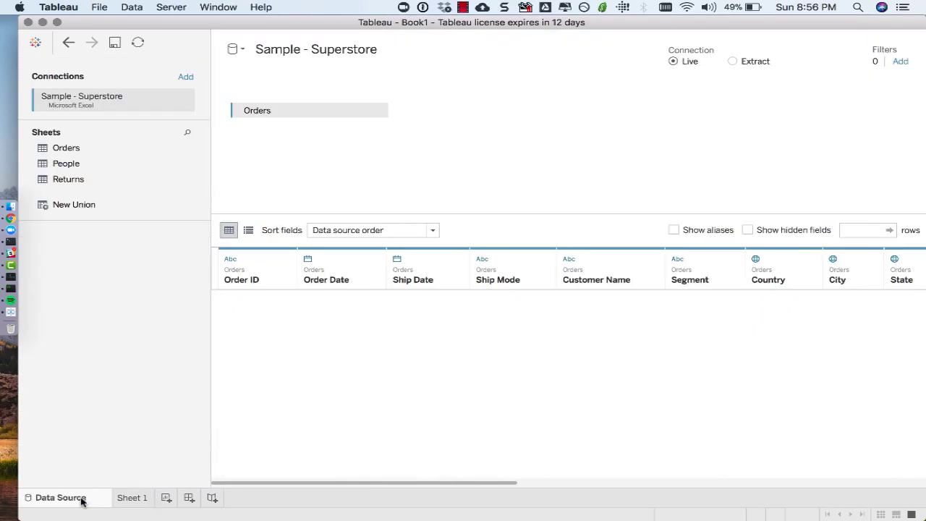
{"action": "left_click", "coordinate": [128, 499]}
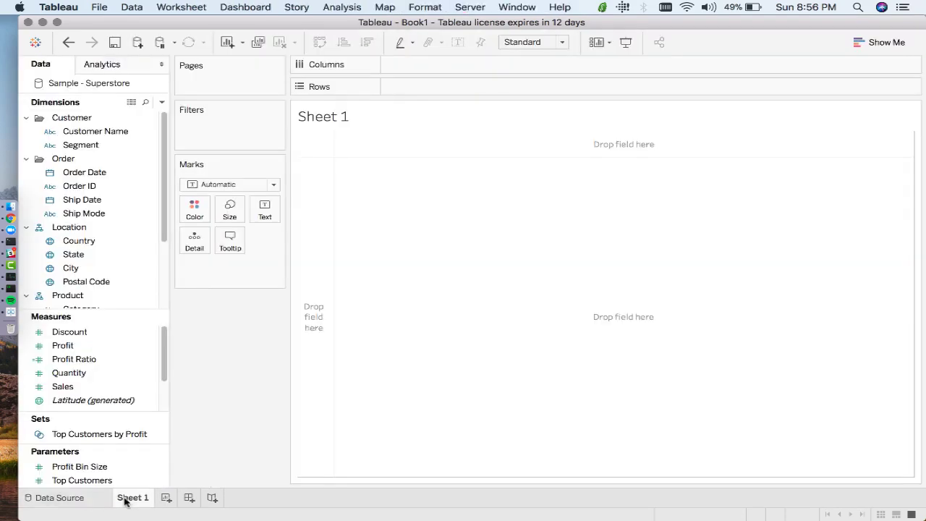
{"action": "left_click", "coordinate": [61, 499]}
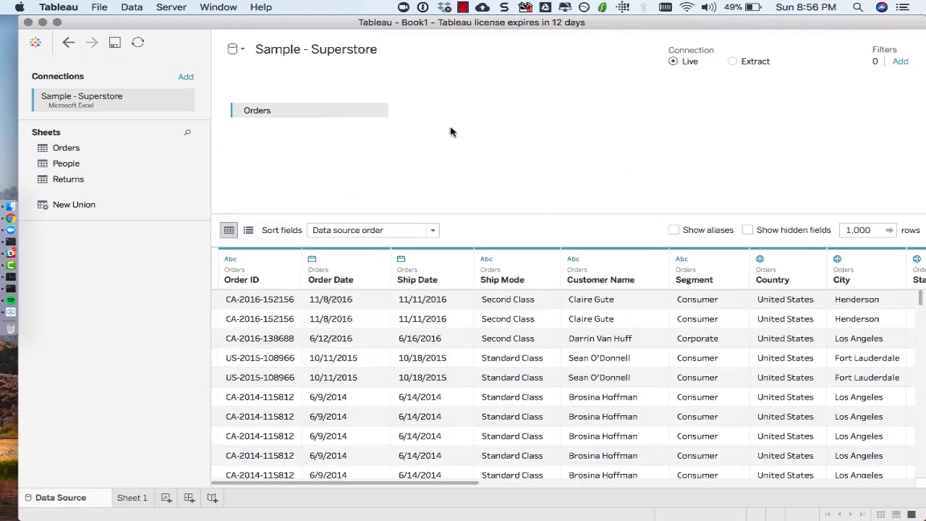
{"action": "left_click", "coordinate": [131, 497]}
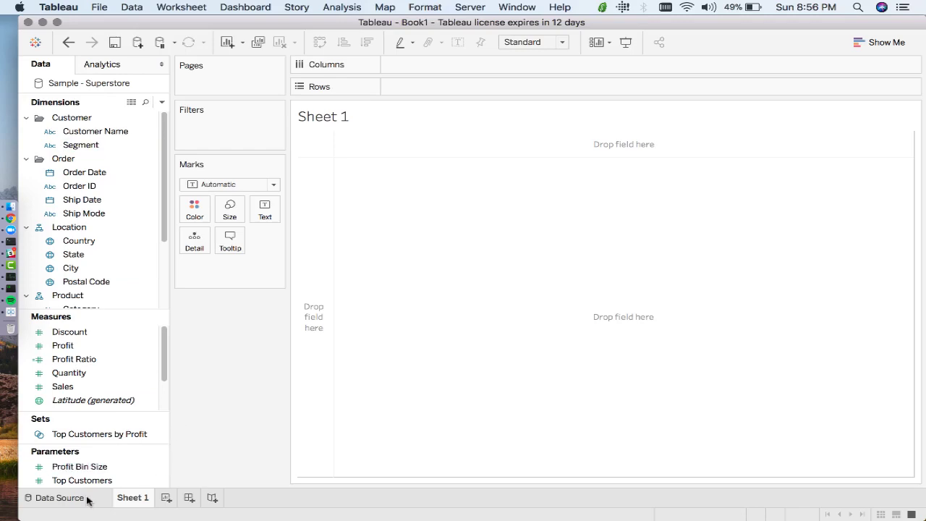
{"action": "left_click", "coordinate": [85, 498]}
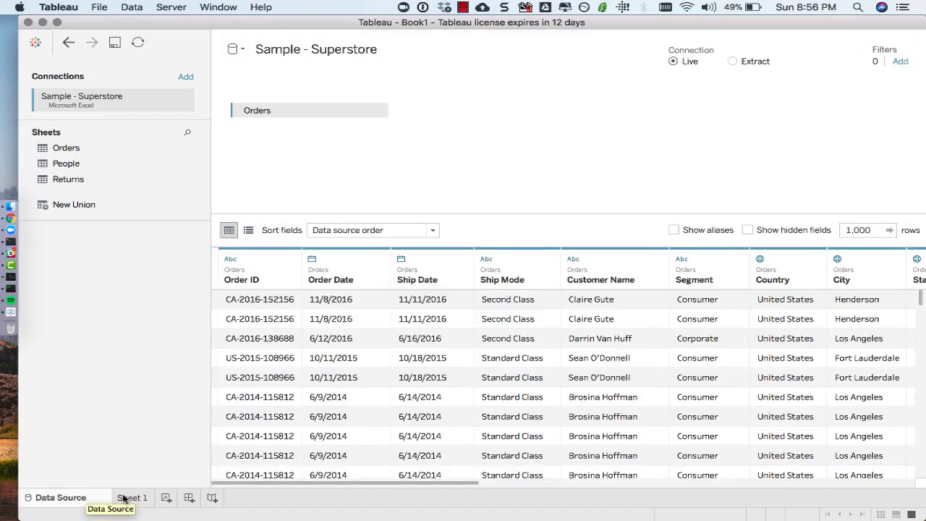
{"action": "left_click", "coordinate": [124, 498]}
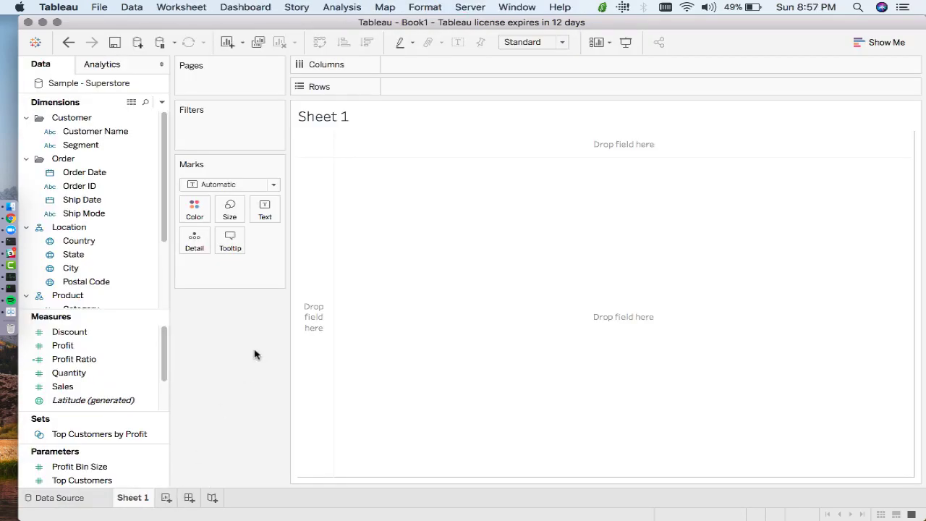
Step: Open the Sample - Superstore data source for editing from the worksheet
{"action": "left_click", "coordinate": [132, 8]}
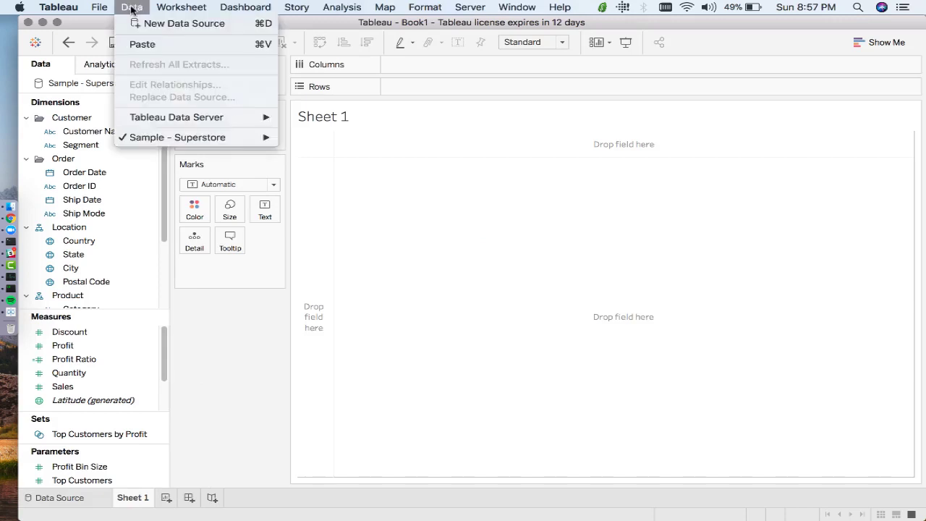
{"action": "mouse_move", "coordinate": [246, 143]}
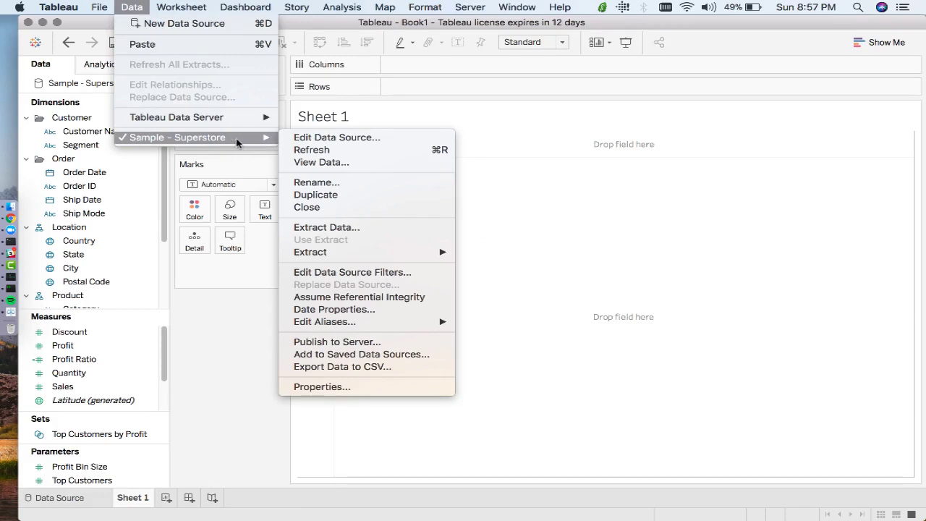
{"action": "left_click", "coordinate": [316, 141]}
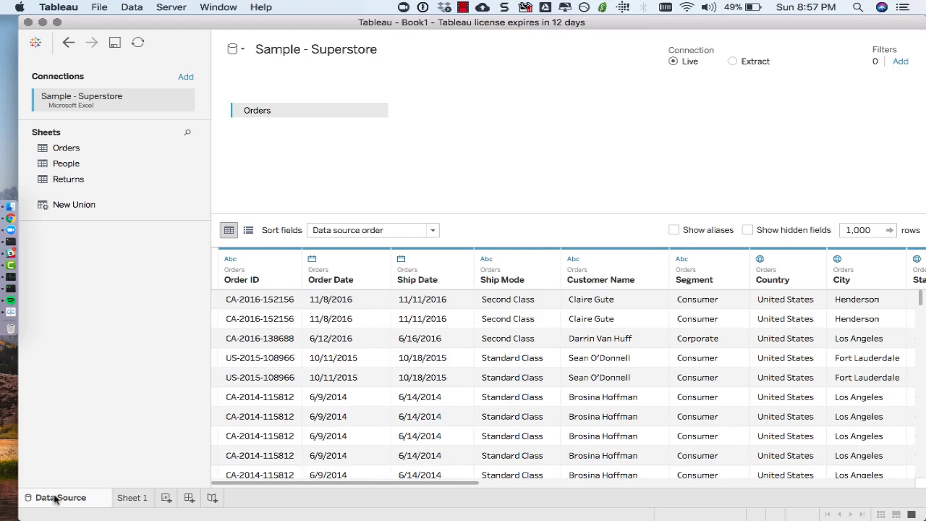
Step: Look at Sheet 1 briefly, return to the Data Source page, and refresh the data source
{"action": "left_click", "coordinate": [128, 498]}
{"action": "left_click", "coordinate": [92, 501]}
{"action": "left_click", "coordinate": [137, 44]}
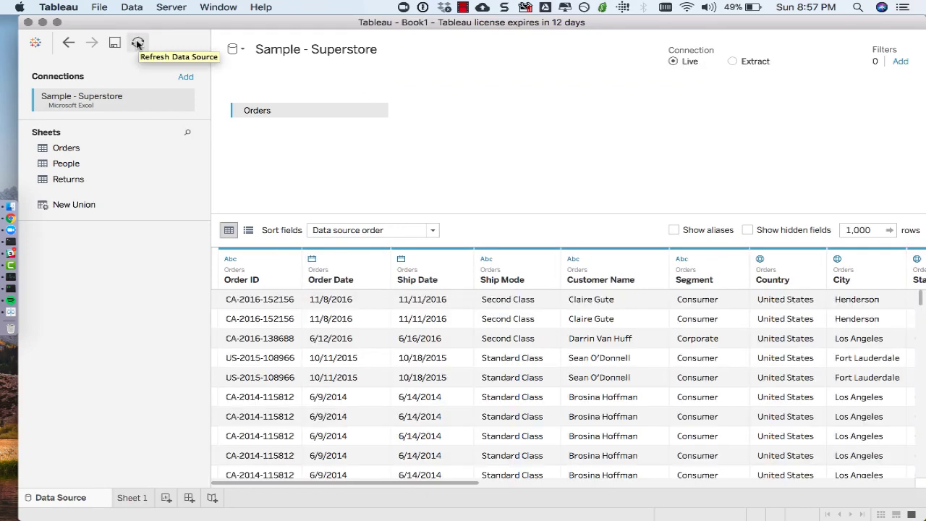
Step: View the source file location of the Sample - Superstore connection and close the file chooser without changing it
{"action": "mouse_move", "coordinate": [119, 100]}
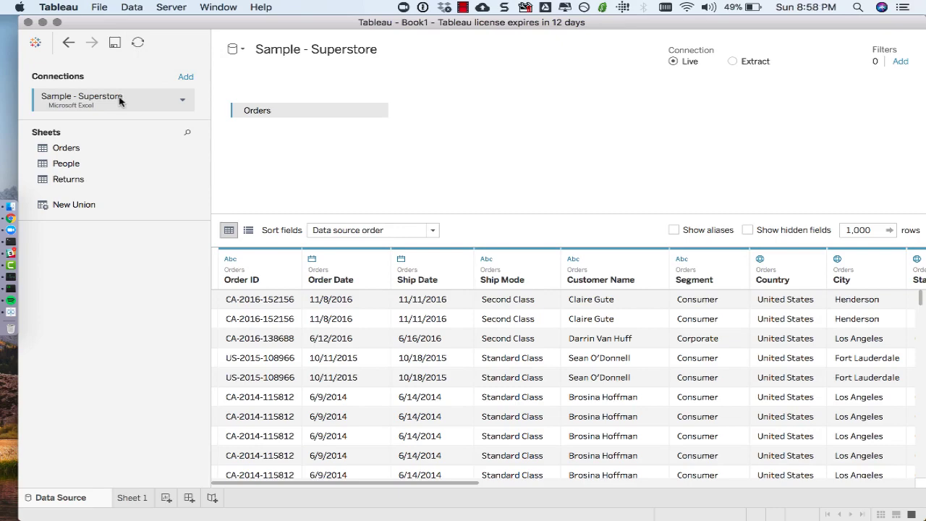
{"action": "left_click", "coordinate": [182, 102]}
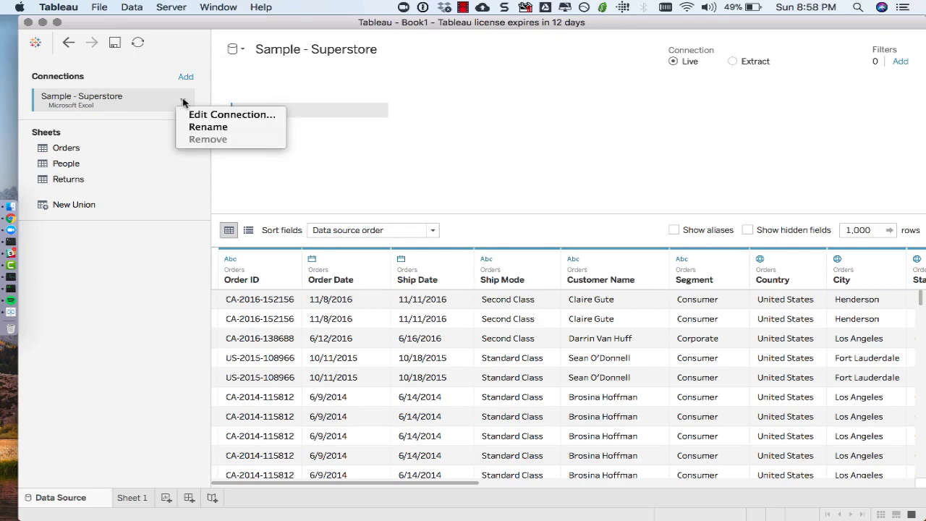
{"action": "left_click", "coordinate": [208, 114]}
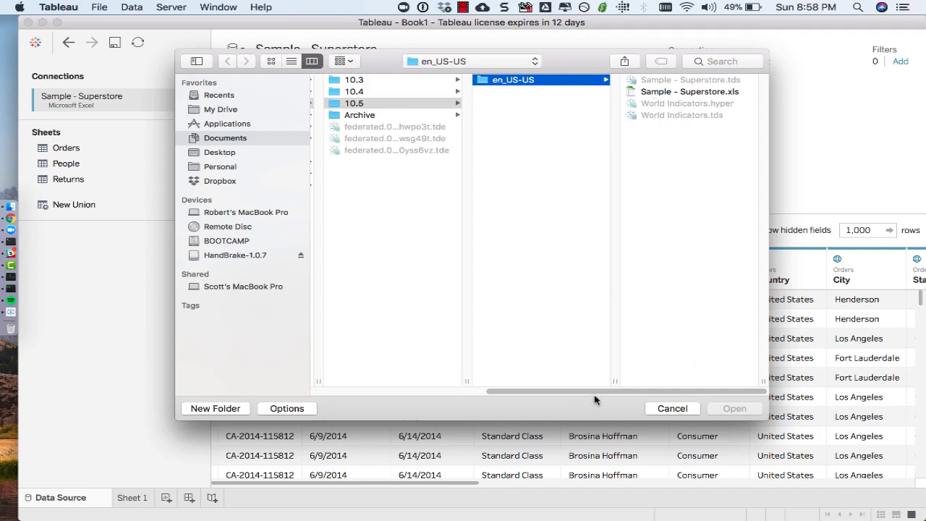
{"action": "left_click", "coordinate": [653, 409]}
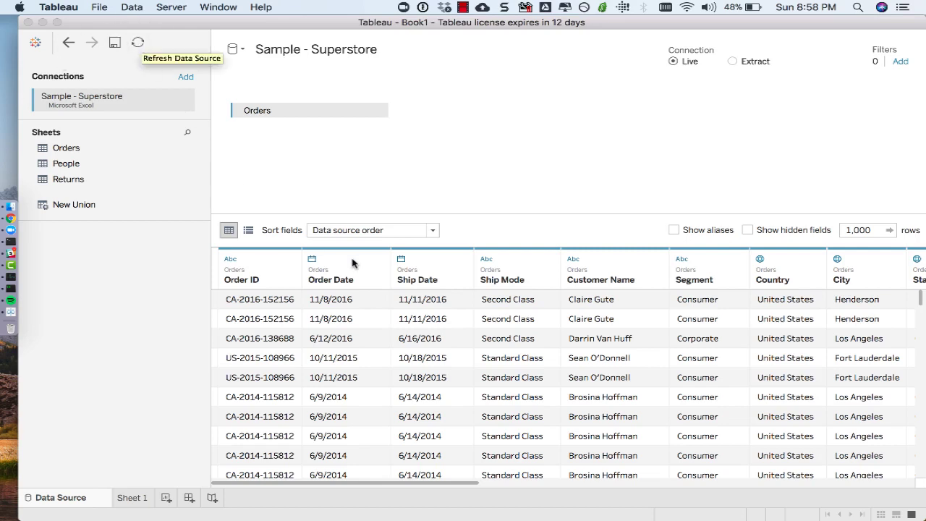
Step: Save the workbook as Book1 in the Workbooks folder, using the Tableau Workbook (*.twb) format
{"action": "left_click", "coordinate": [115, 43]}
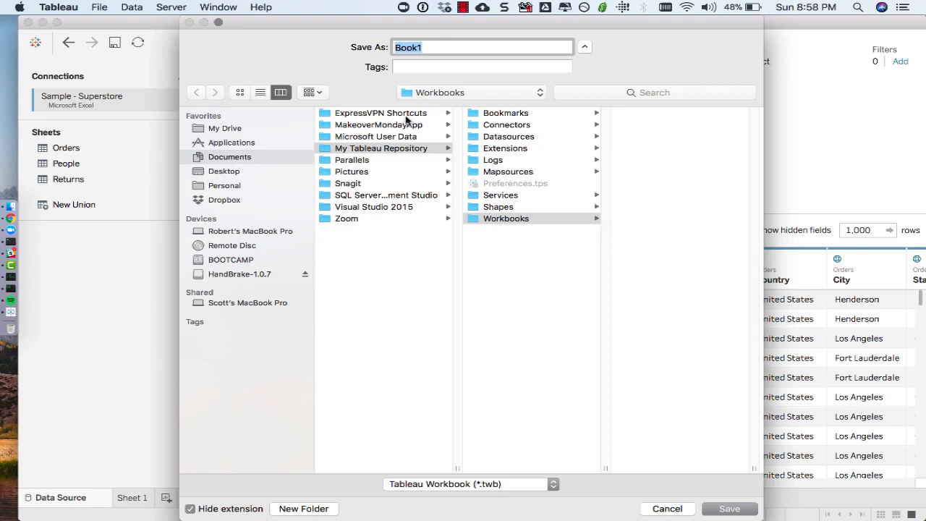
{"action": "left_click", "coordinate": [434, 485]}
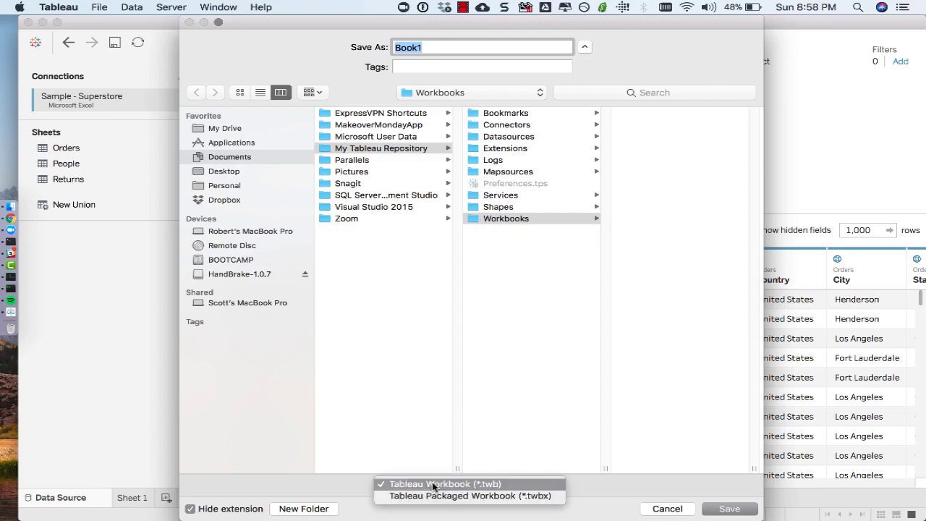
{"action": "left_click", "coordinate": [442, 488]}
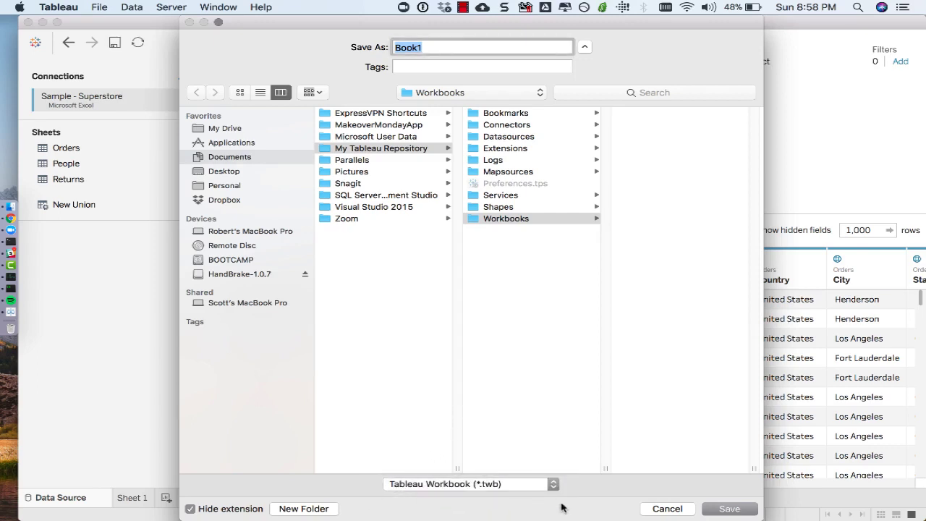
{"action": "left_click", "coordinate": [710, 511]}
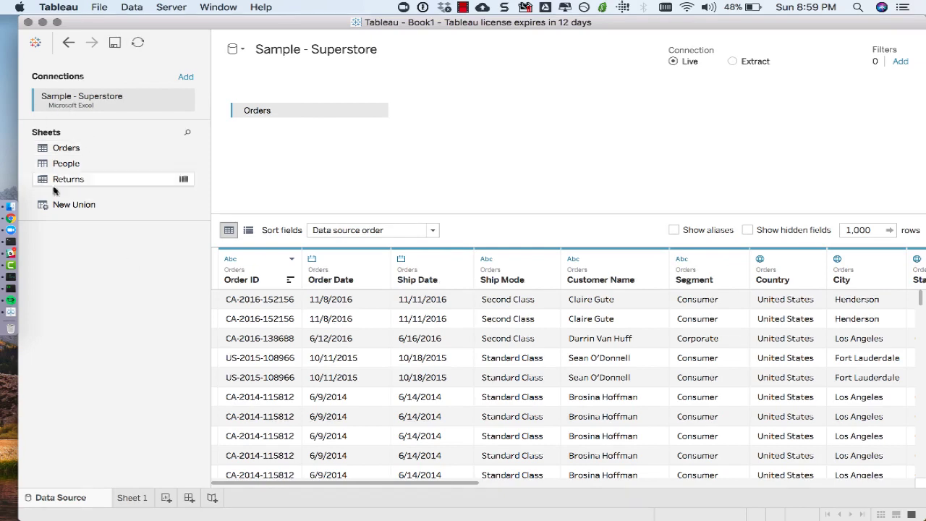
{"action": "left_click", "coordinate": [182, 102]}
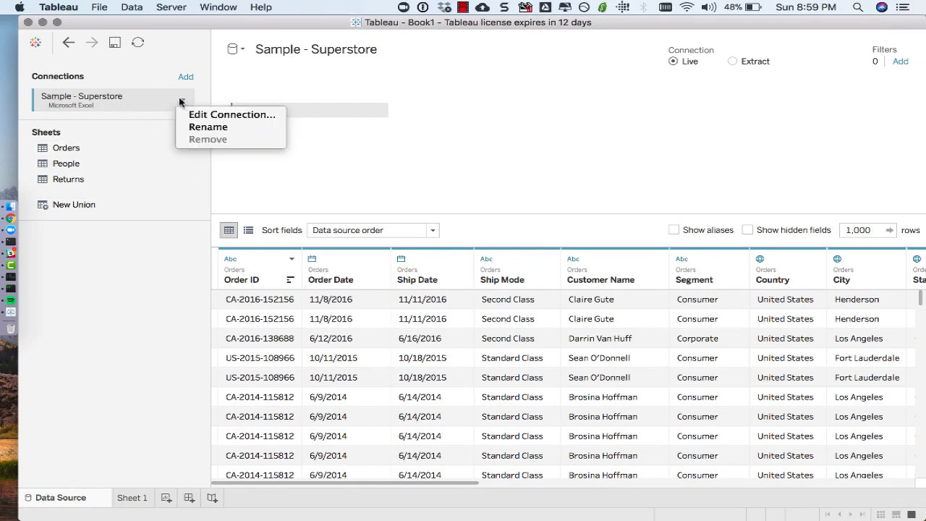
{"action": "left_click", "coordinate": [215, 129]}
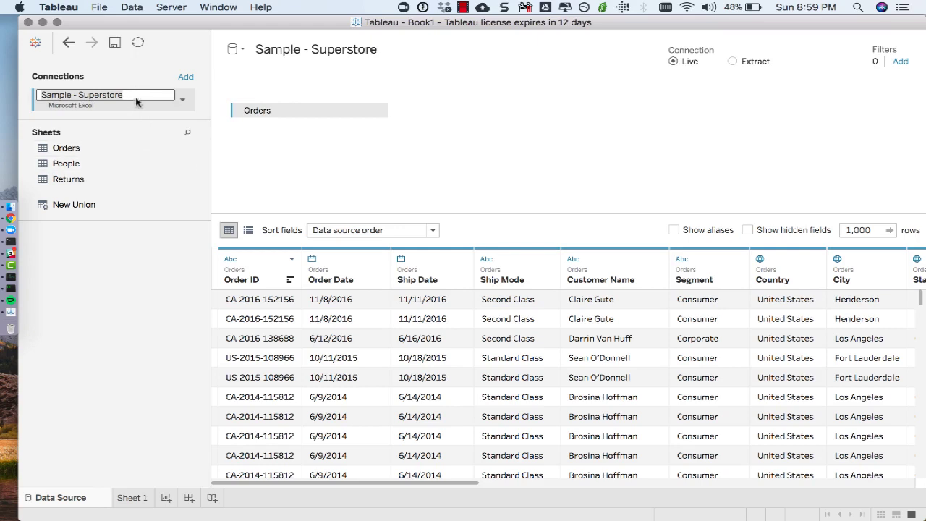
{"action": "left_click", "coordinate": [116, 83]}
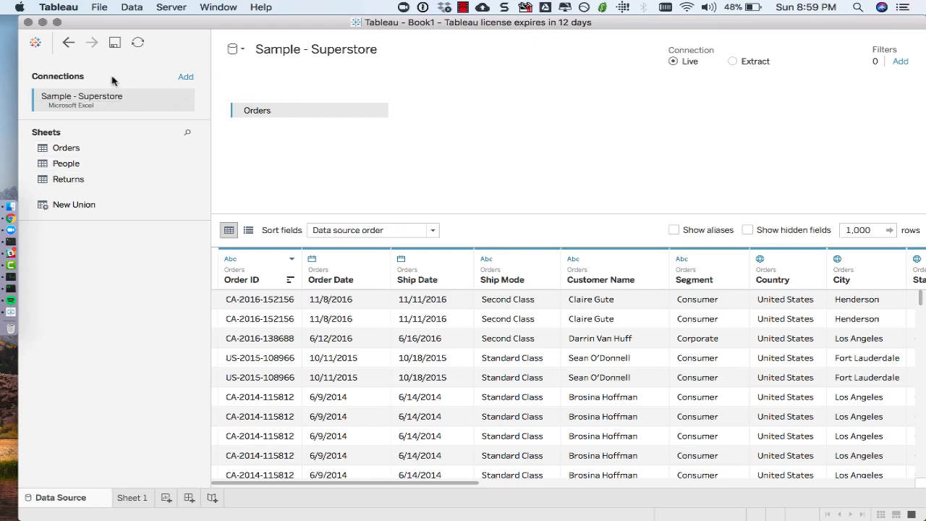
Step: Add a Microsoft Excel connection to Anscombe.xls from the viz_simply/training/TEMPLATES/data folder in My Drive
{"action": "left_click", "coordinate": [186, 77]}
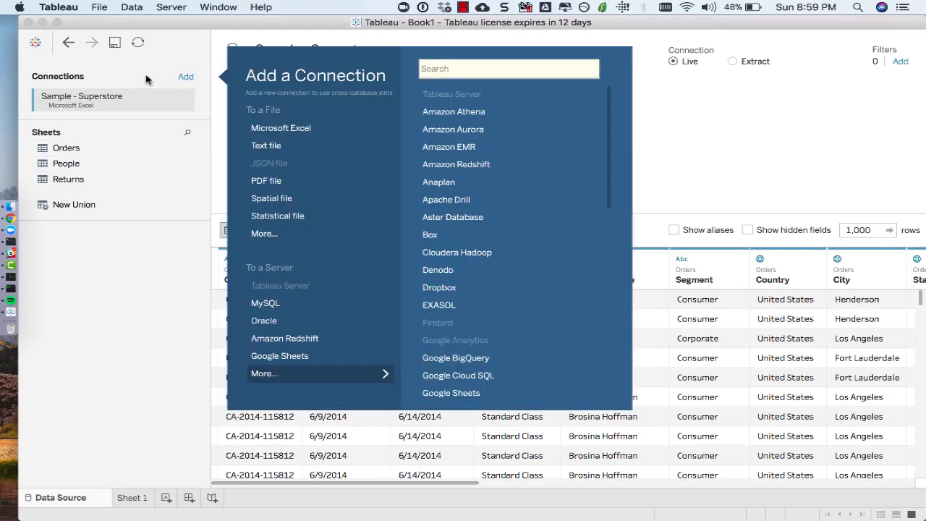
{"action": "left_click", "coordinate": [295, 130]}
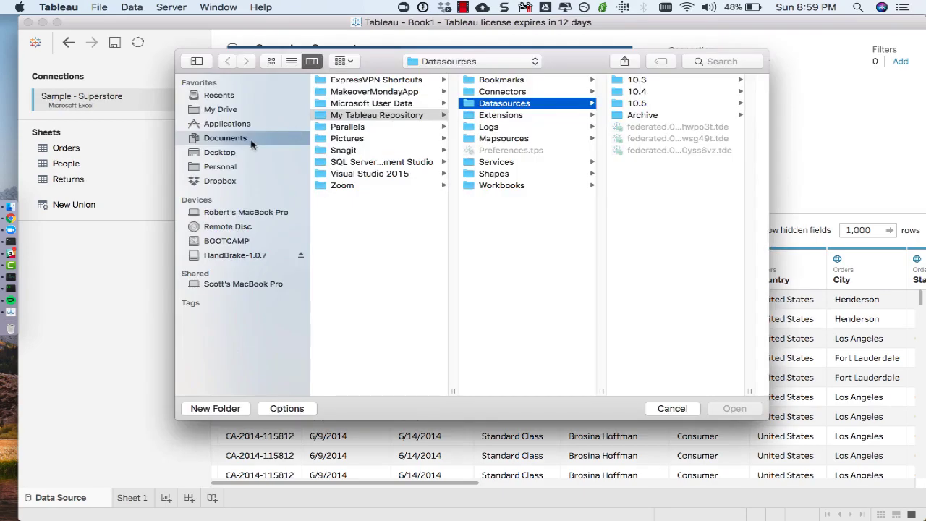
{"action": "left_click", "coordinate": [230, 112]}
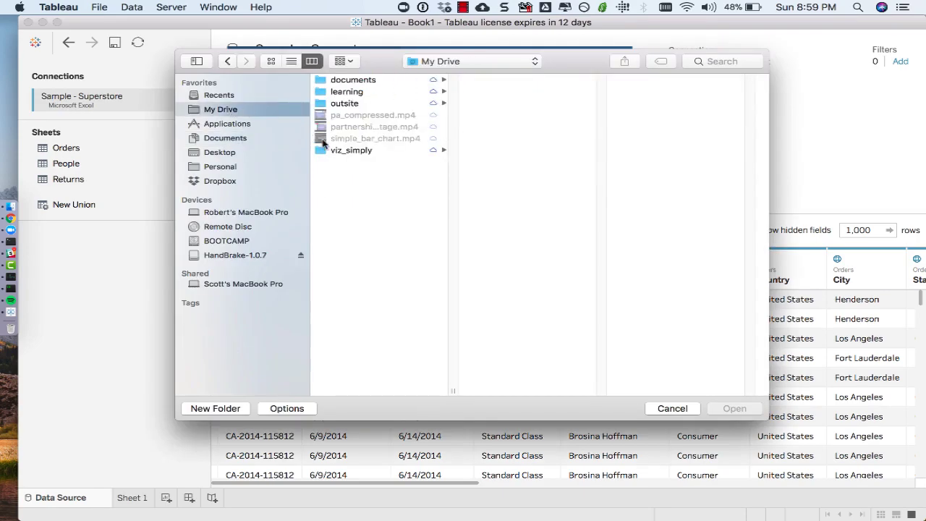
{"action": "left_click", "coordinate": [351, 154]}
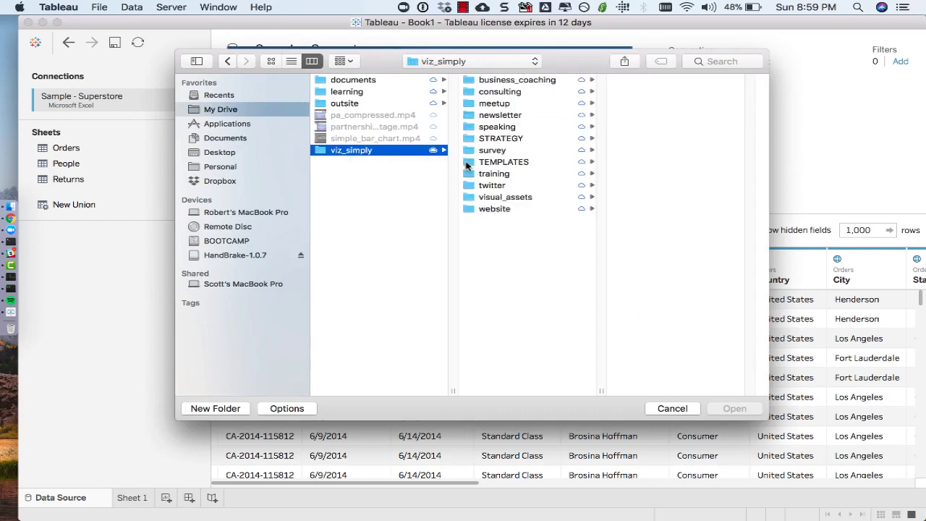
{"action": "left_click", "coordinate": [496, 176]}
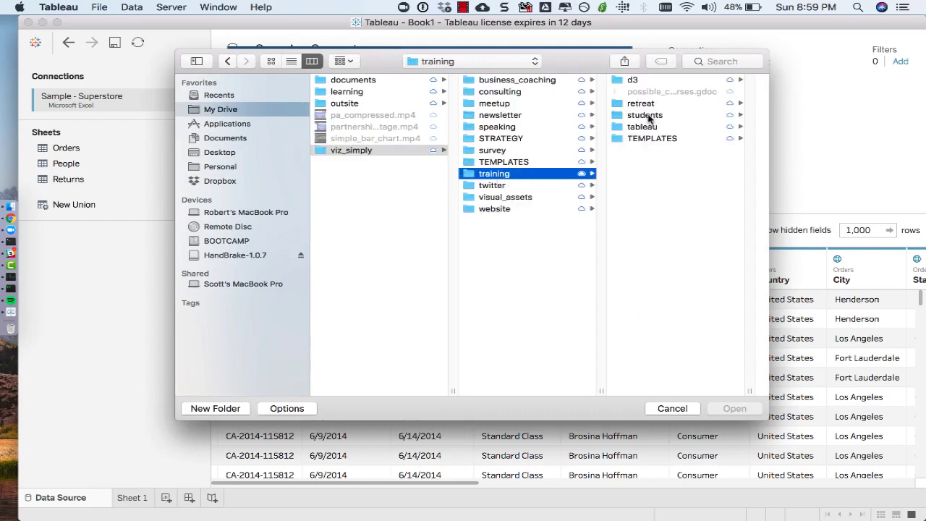
{"action": "left_click", "coordinate": [649, 139]}
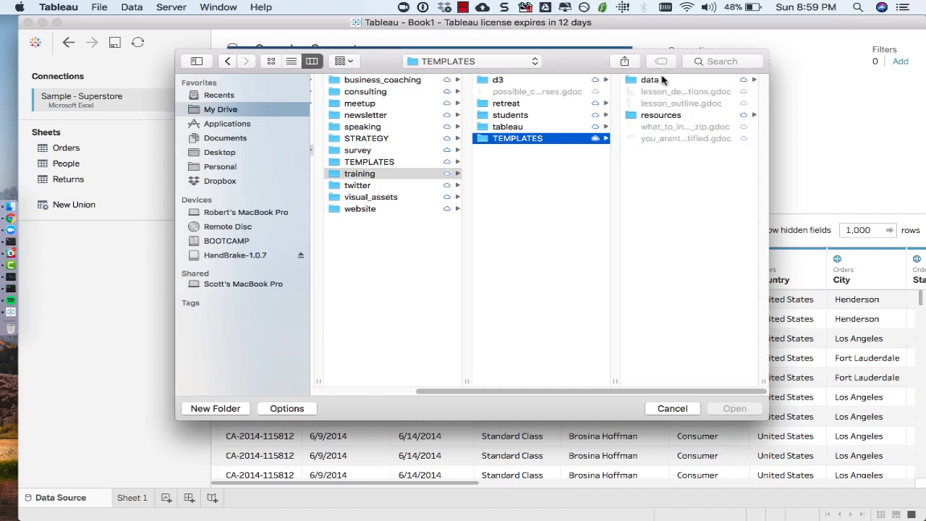
{"action": "left_click", "coordinate": [658, 81]}
{"action": "left_click", "coordinate": [678, 81]}
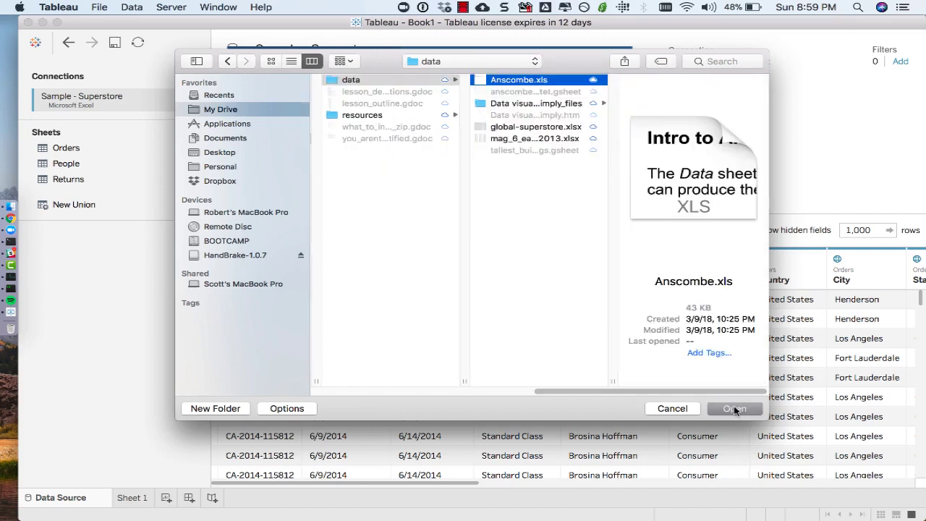
{"action": "left_click", "coordinate": [735, 409]}
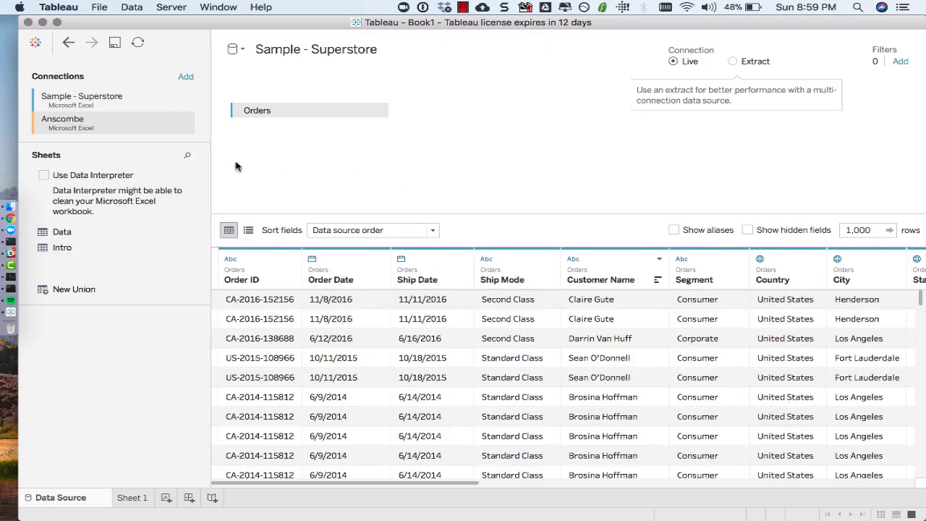
Step: Add the Anscombe Data sheet to the canvas beside Orders and close the Join dialog without adding a clause
{"action": "left_click_drag", "start_coordinate": [90, 239], "coordinate": [342, 175]}
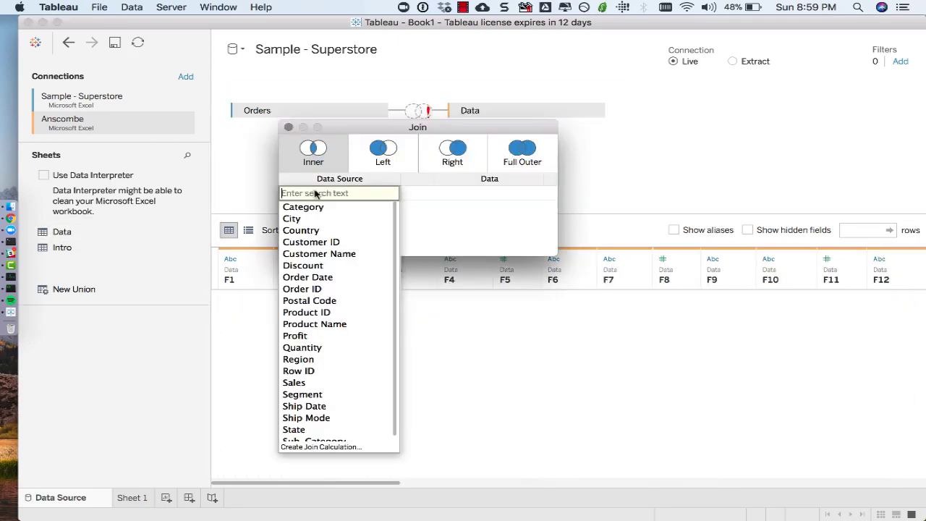
{"action": "left_click", "coordinate": [412, 127]}
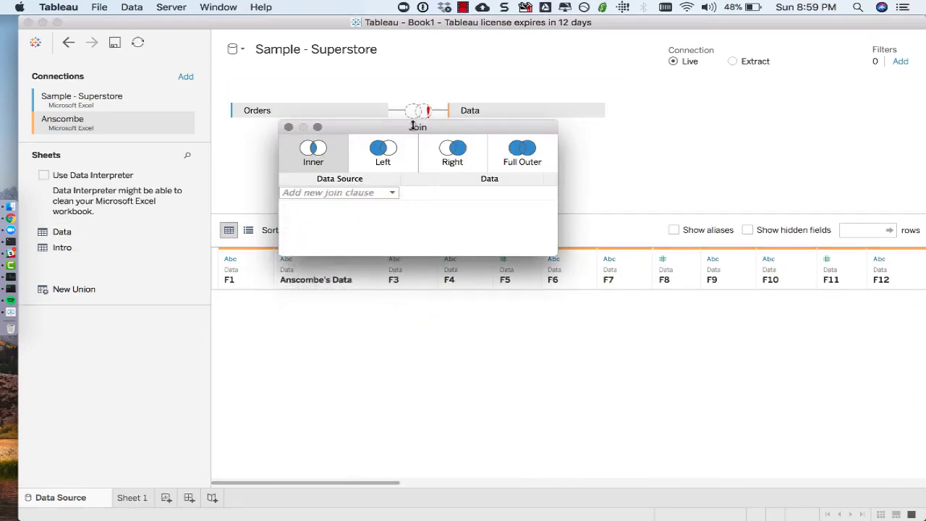
{"action": "left_click", "coordinate": [288, 127]}
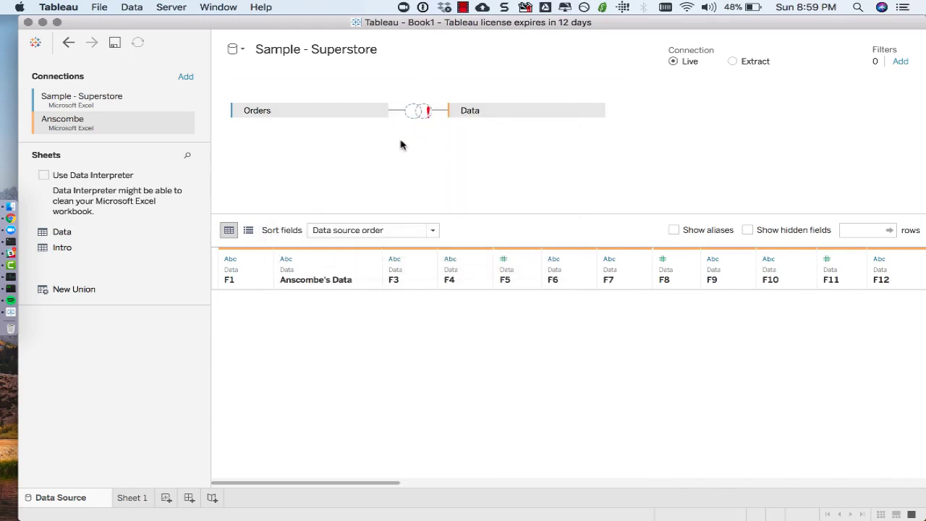
Step: View the sheets of the Sample - Superstore and Anscombe connections in turn, dismissing the Join dialog
{"action": "left_click", "coordinate": [112, 105]}
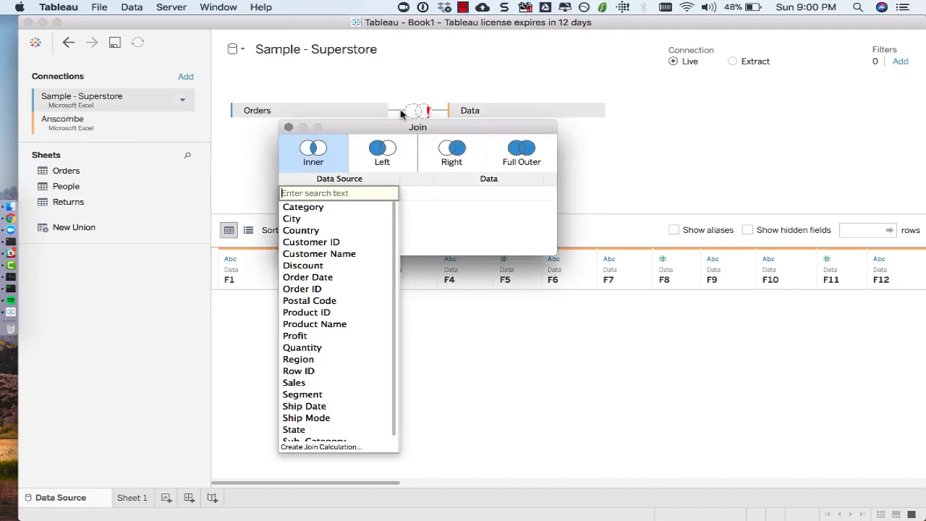
{"action": "left_click", "coordinate": [142, 135]}
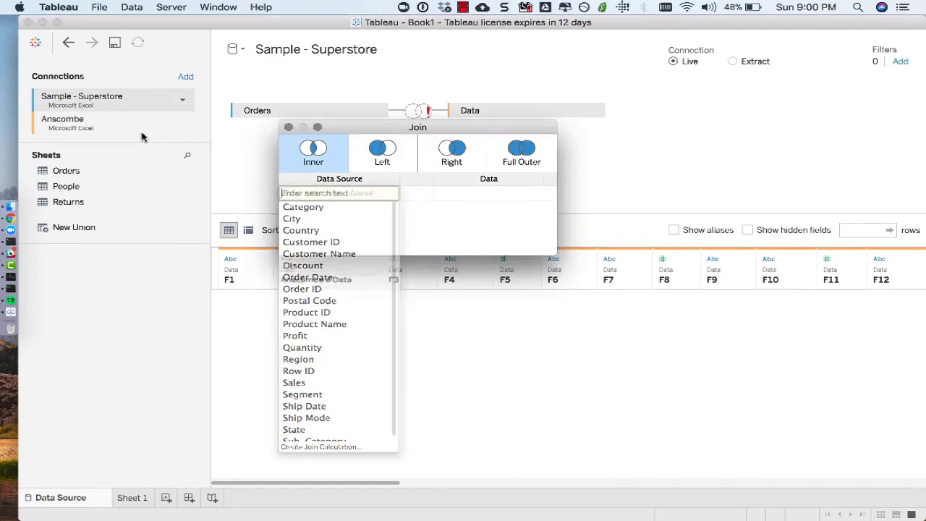
{"action": "left_click", "coordinate": [105, 130]}
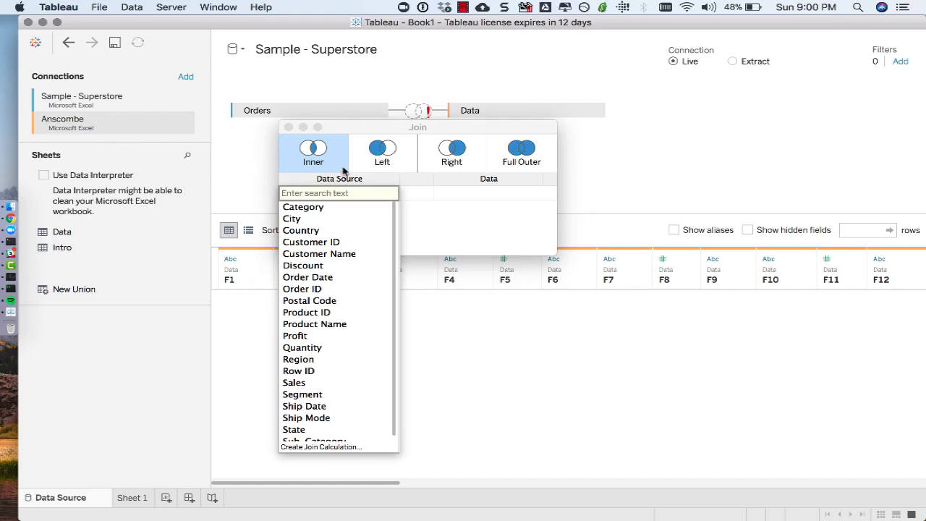
{"action": "left_click", "coordinate": [279, 169]}
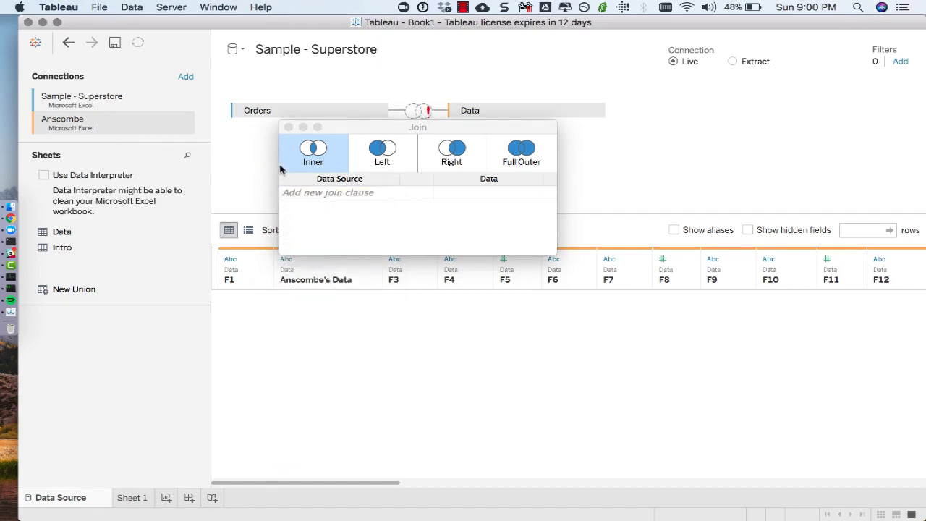
{"action": "left_click", "coordinate": [287, 127]}
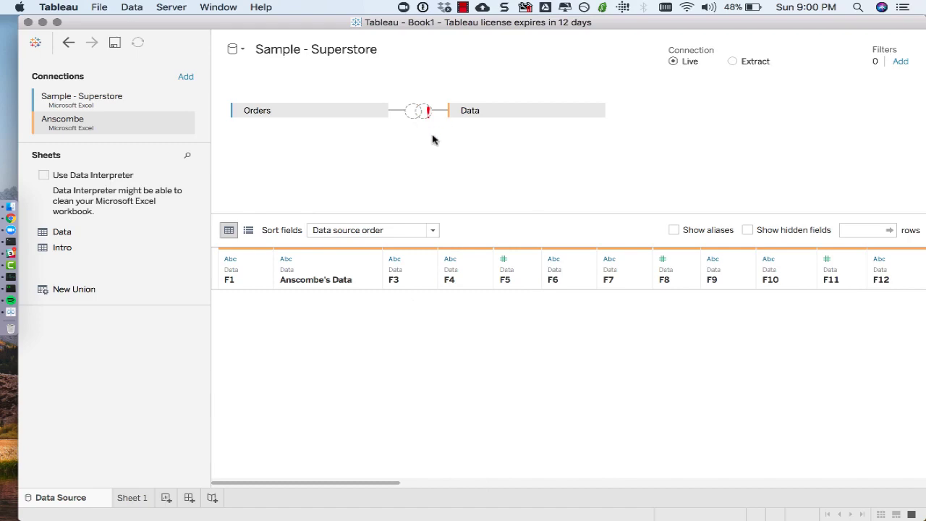
Step: Set the inner join between Orders and Data to match Row ID with F1, and close the Join dialog
{"action": "left_click", "coordinate": [418, 110]}
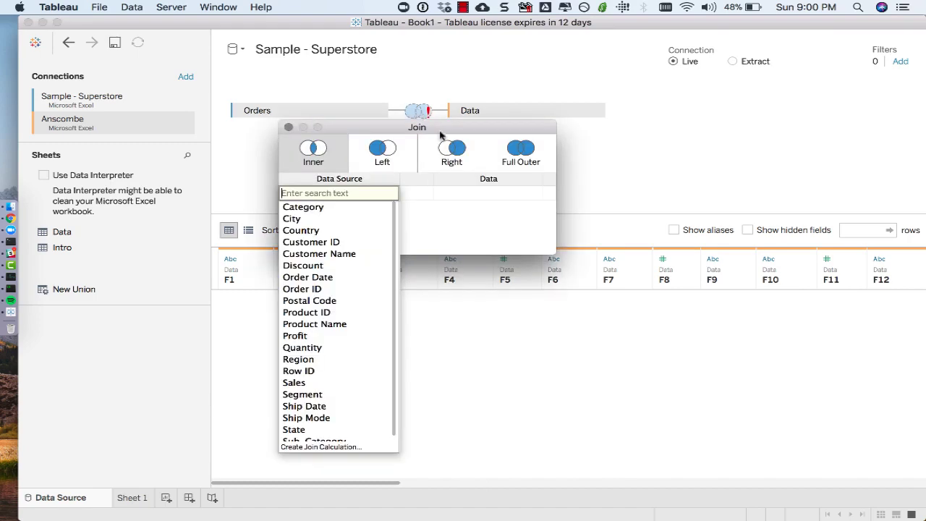
{"action": "left_click", "coordinate": [395, 150]}
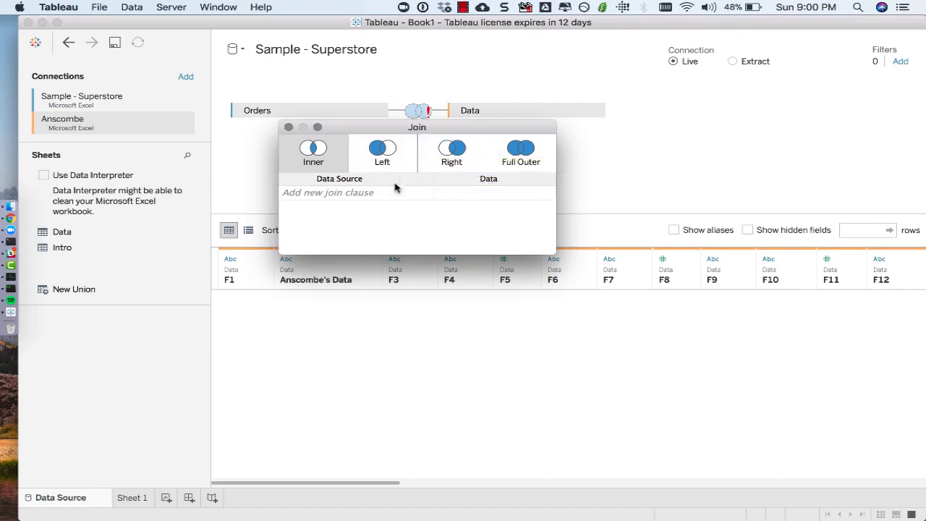
{"action": "left_click", "coordinate": [369, 193]}
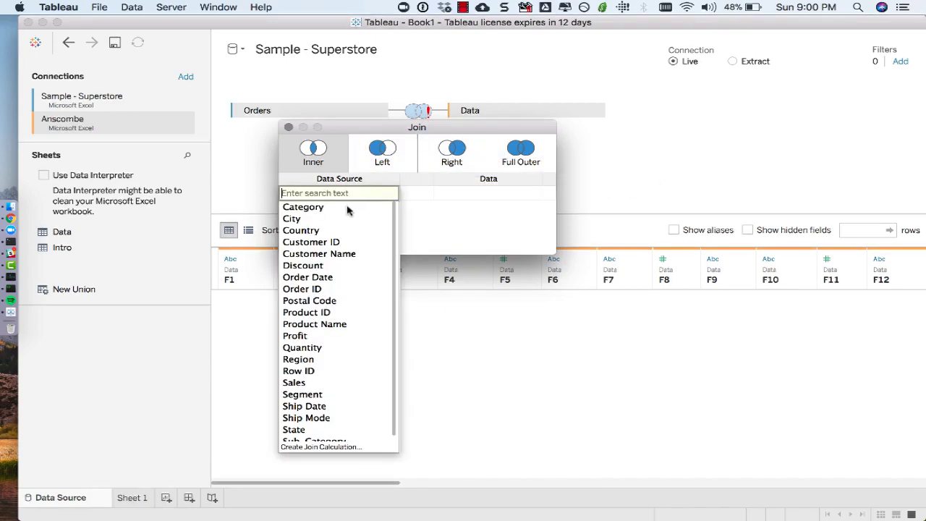
{"action": "left_click", "coordinate": [350, 370]}
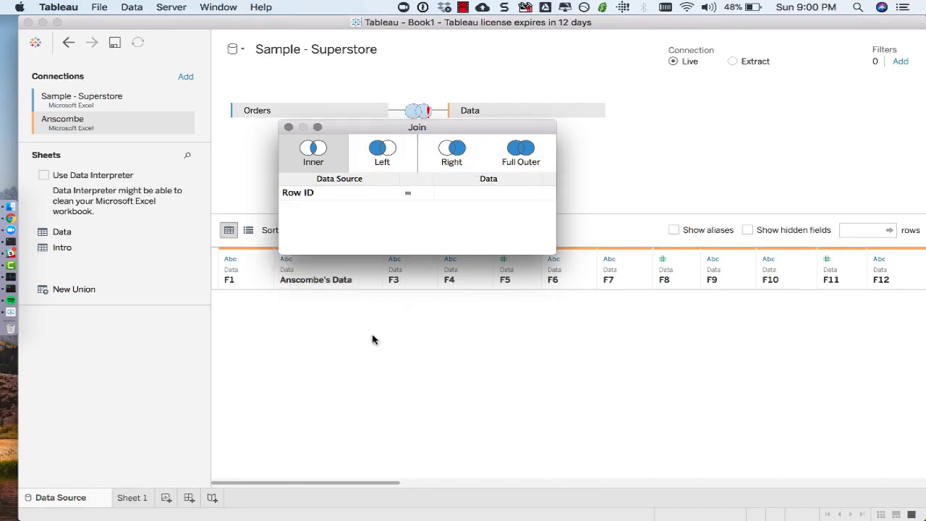
{"action": "left_click", "coordinate": [470, 192]}
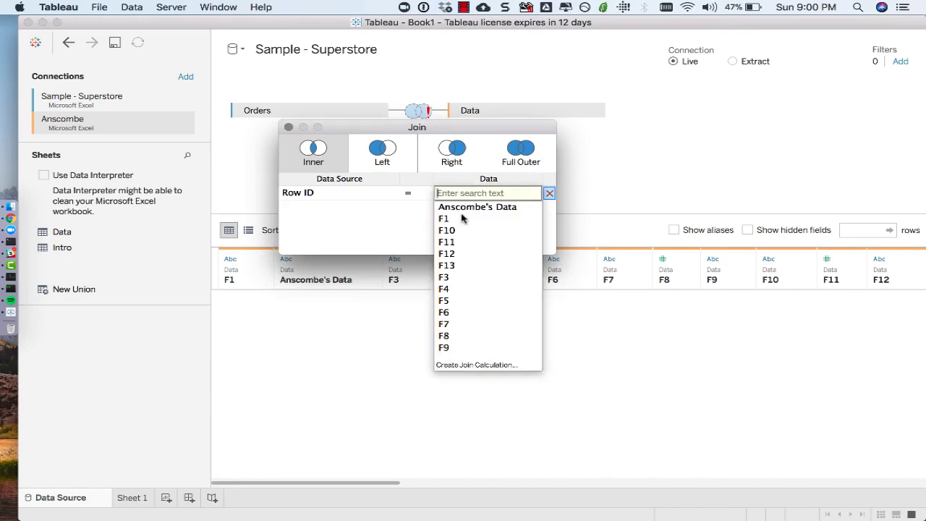
{"action": "left_click", "coordinate": [463, 217]}
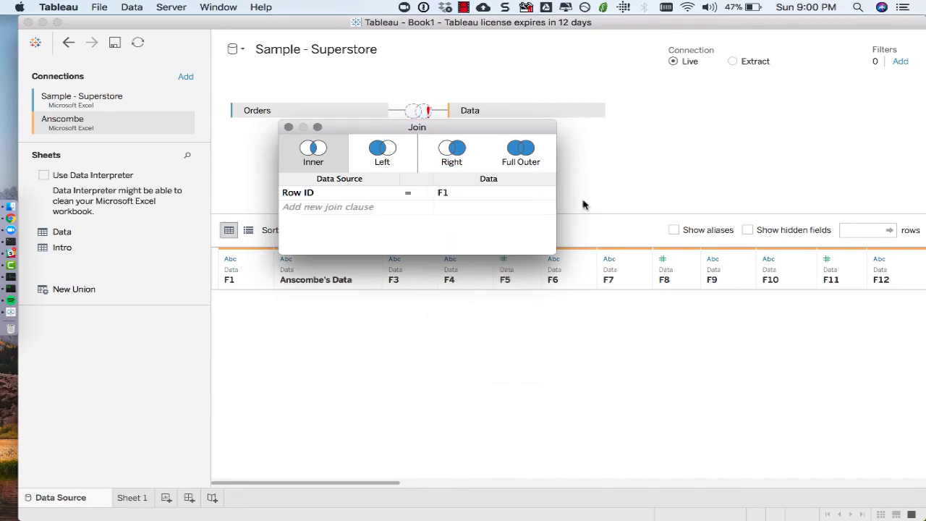
{"action": "left_click", "coordinate": [661, 201]}
{"action": "left_click", "coordinate": [288, 128]}
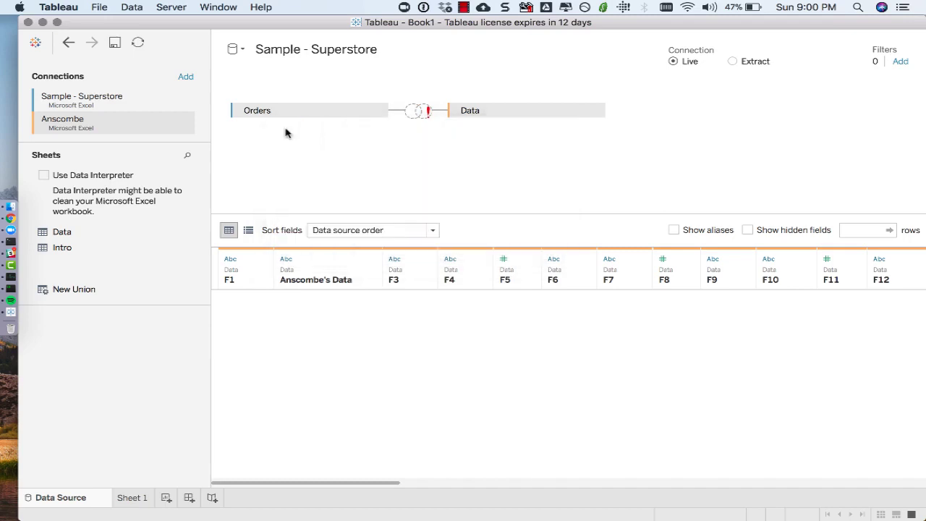
Step: Remove the Data table from the canvas and delete the Anscombe connection
{"action": "left_click_drag", "start_coordinate": [514, 110], "coordinate": [57, 379]}
{"action": "left_click", "coordinate": [181, 125]}
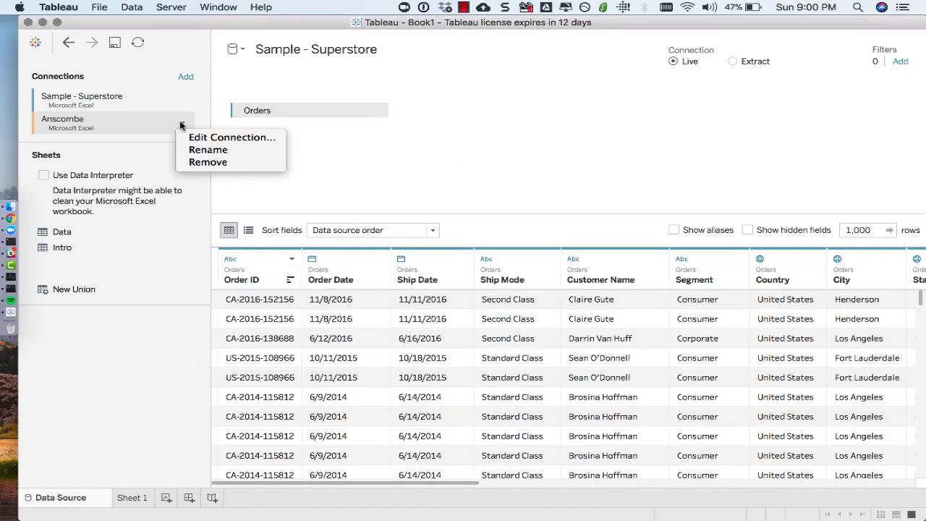
{"action": "left_click", "coordinate": [201, 166]}
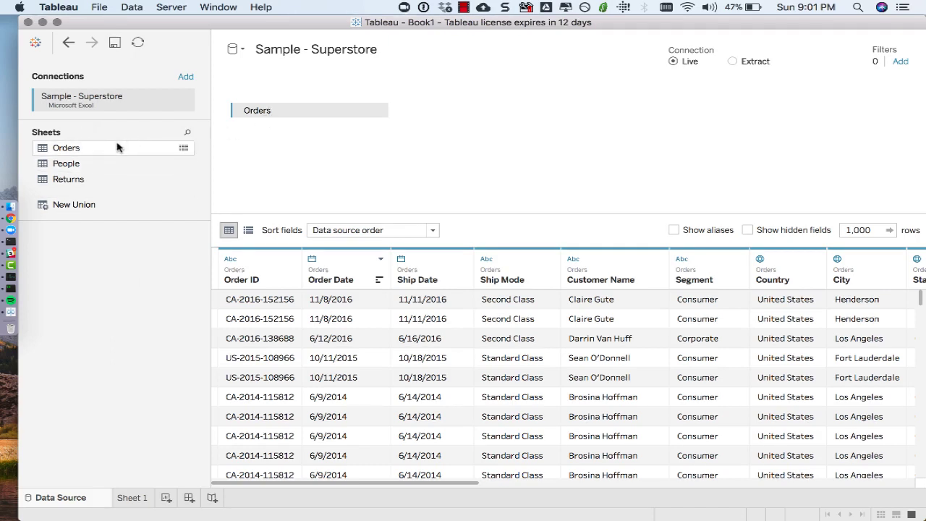
Step: Remove the Orders table from the canvas and view the Sample - Superstore connection's source file location without changing it
{"action": "left_click_drag", "start_coordinate": [291, 110], "coordinate": [111, 303]}
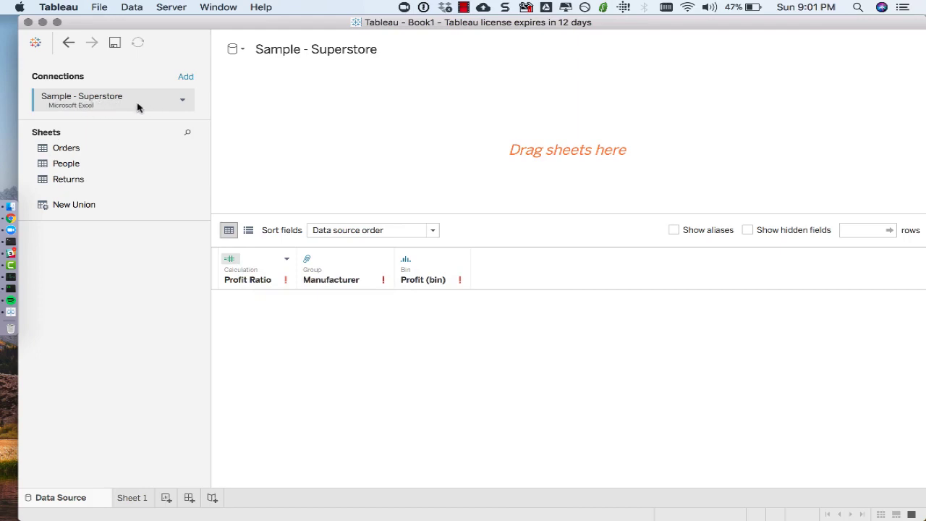
{"action": "left_click", "coordinate": [182, 100]}
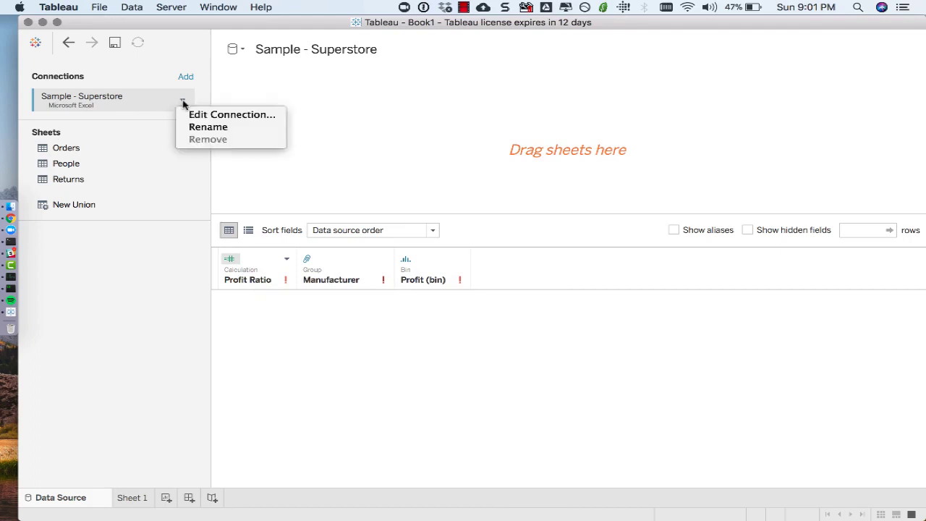
{"action": "left_click", "coordinate": [214, 116]}
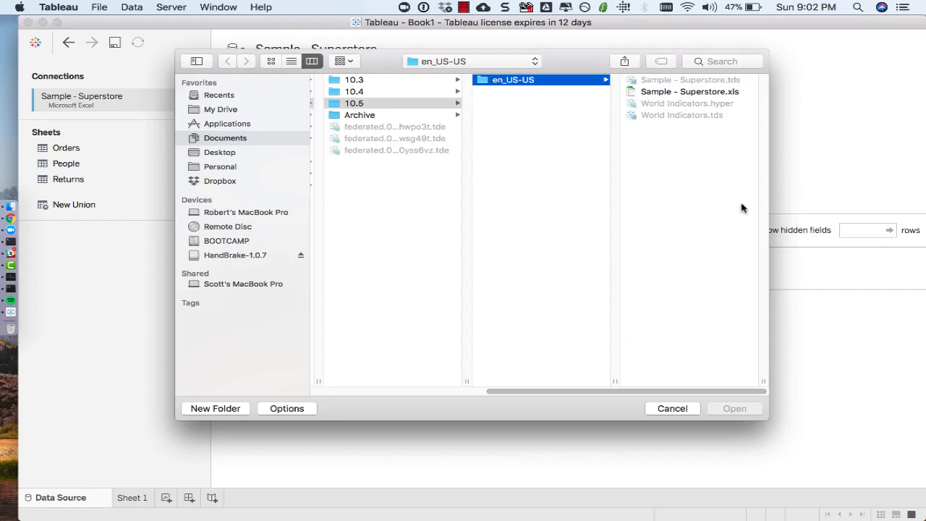
{"action": "left_click", "coordinate": [675, 410]}
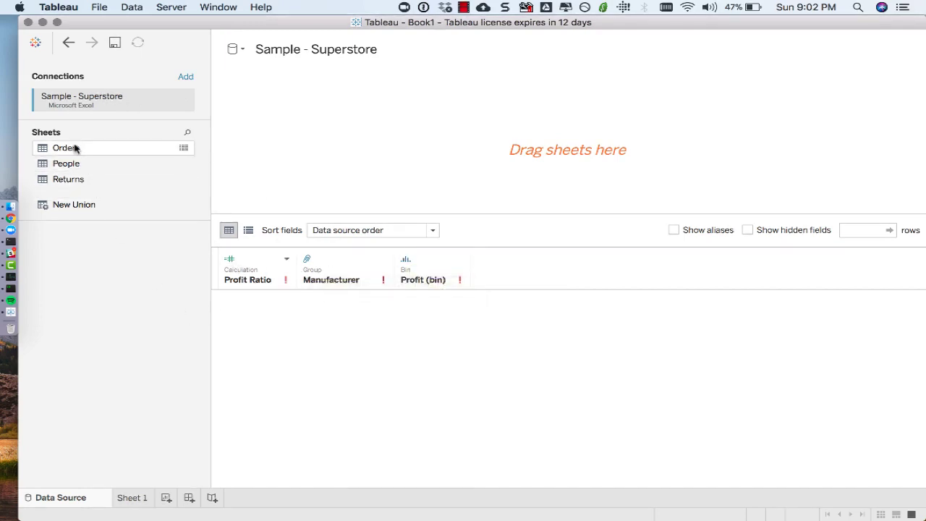
Step: Add the Orders sheet of Sample - Superstore back to the empty canvas
{"action": "left_click_drag", "start_coordinate": [74, 148], "coordinate": [337, 147]}
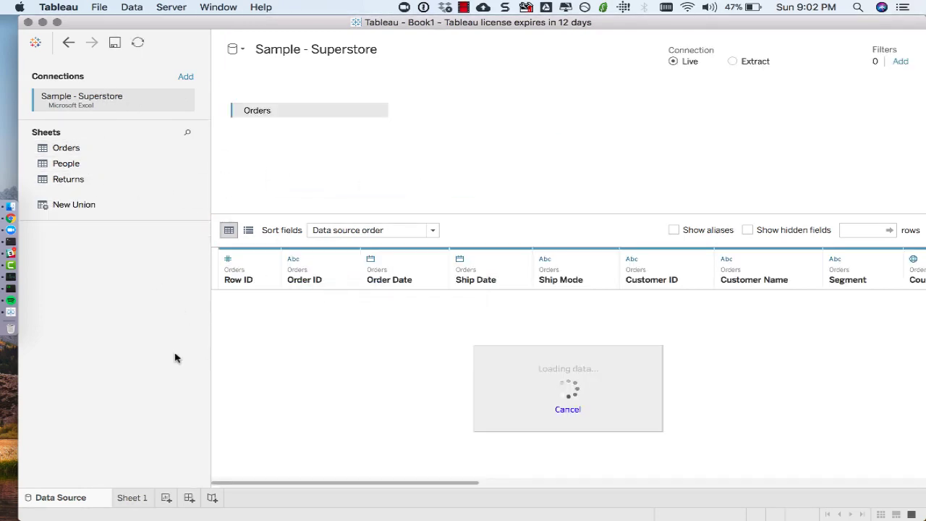
Step: Examine the Profit Ratio calculated field's formula from the data grid and close its editor without changes
{"action": "left_click_drag", "start_coordinate": [287, 483], "coordinate": [813, 479]}
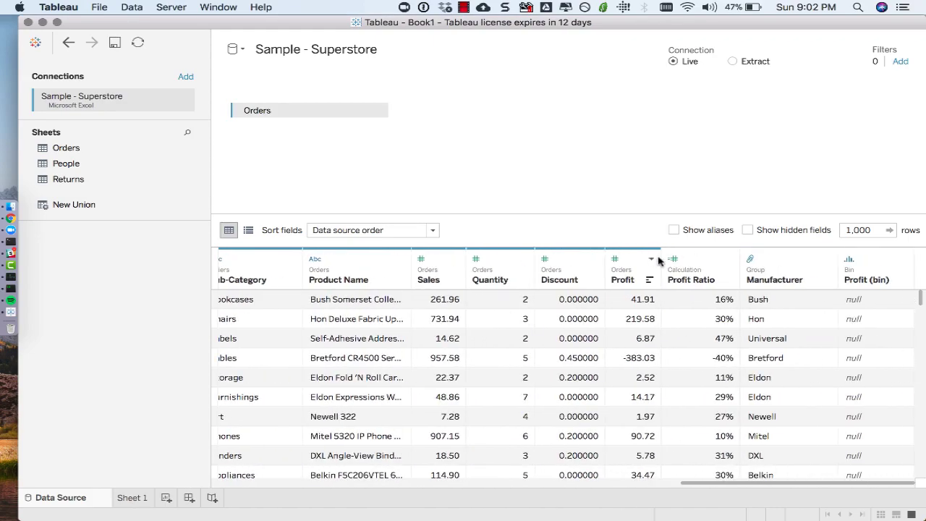
{"action": "left_click", "coordinate": [730, 260]}
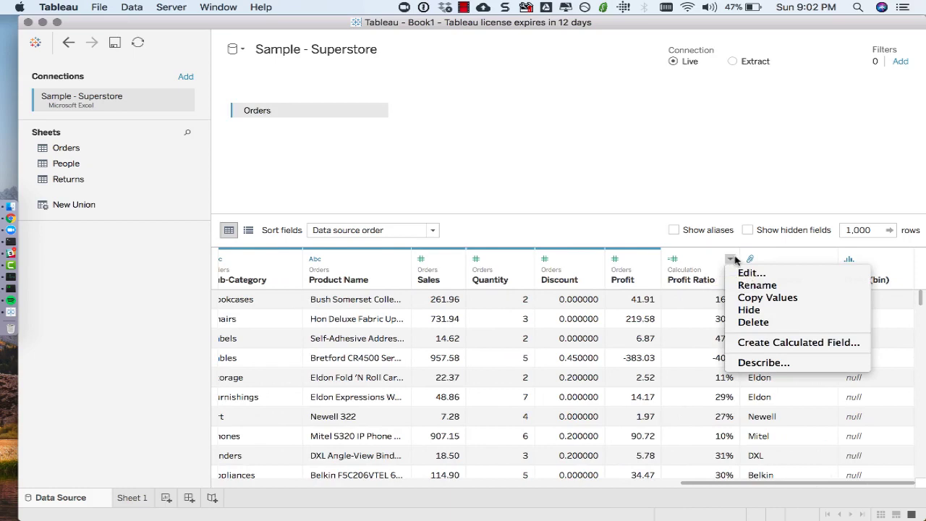
{"action": "left_click", "coordinate": [744, 273]}
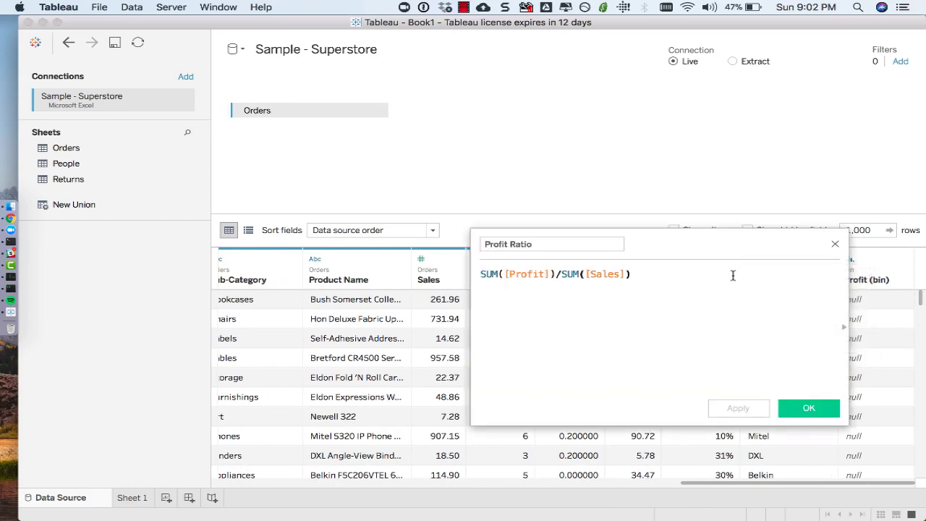
{"action": "left_click_drag", "start_coordinate": [525, 276], "coordinate": [538, 275]}
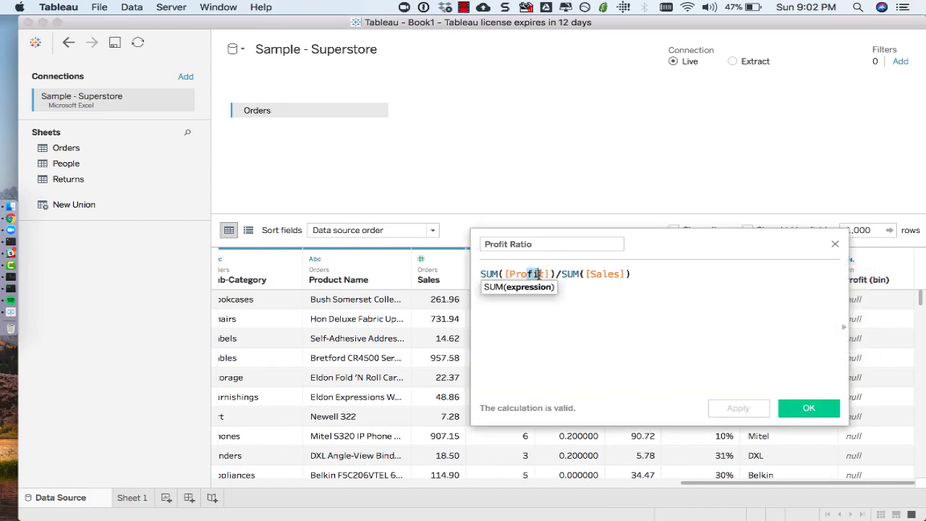
{"action": "left_click_drag", "start_coordinate": [608, 275], "coordinate": [624, 275]}
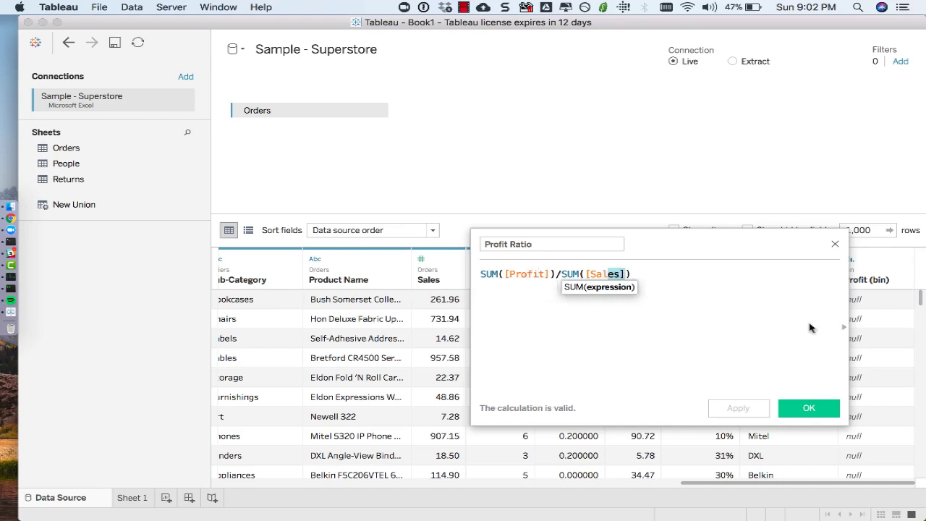
{"action": "left_click", "coordinate": [809, 407]}
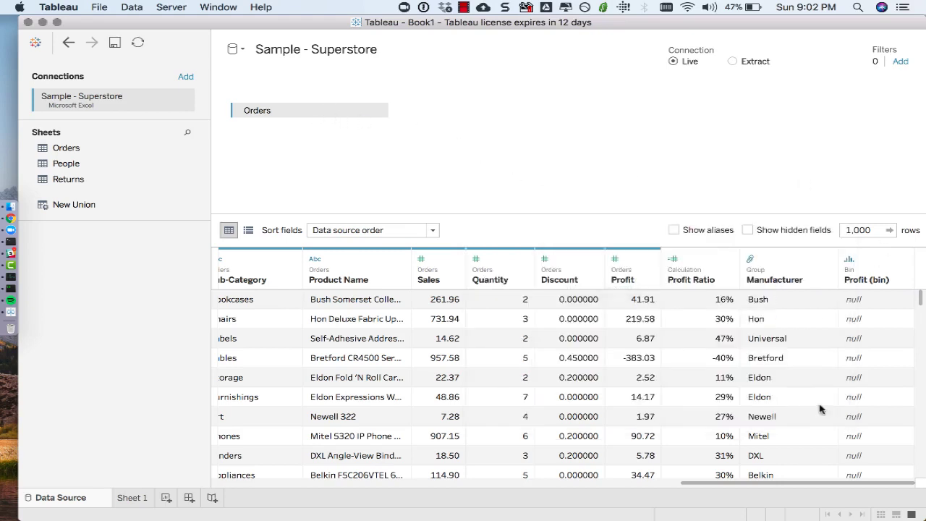
Step: Remove the Orders table from the canvas and examine the Profit Ratio calculation's list of errors without editing the formula
{"action": "left_click_drag", "start_coordinate": [346, 114], "coordinate": [143, 294]}
{"action": "left_click", "coordinate": [287, 260]}
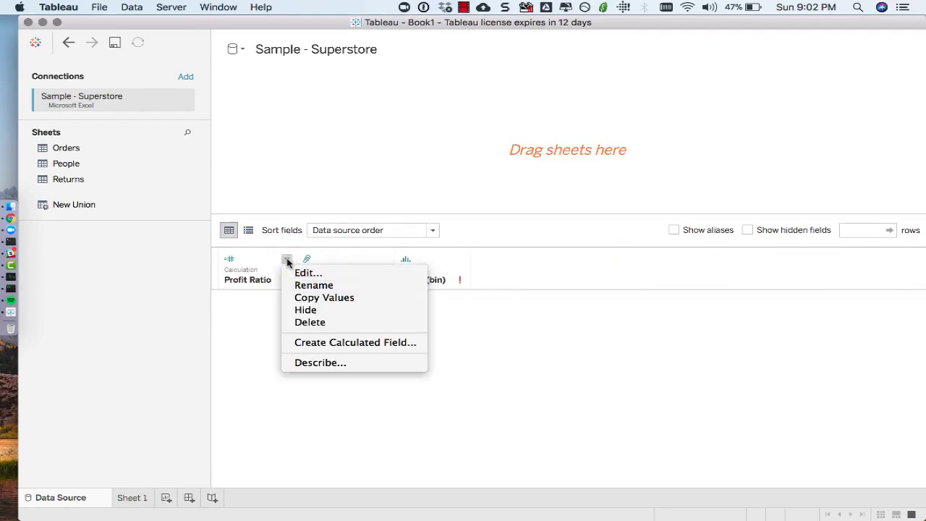
{"action": "left_click", "coordinate": [304, 272]}
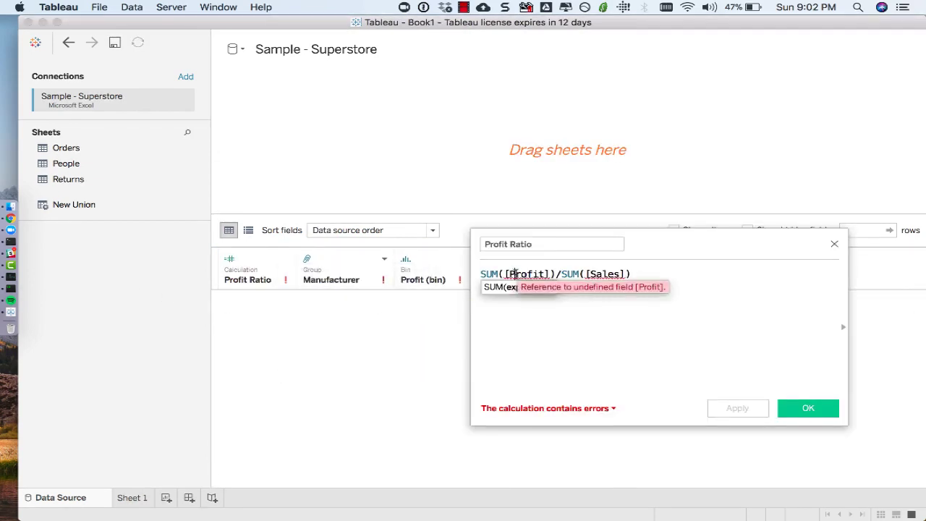
{"action": "left_click_drag", "start_coordinate": [512, 275], "coordinate": [538, 278]}
{"action": "double_click", "coordinate": [595, 272]}
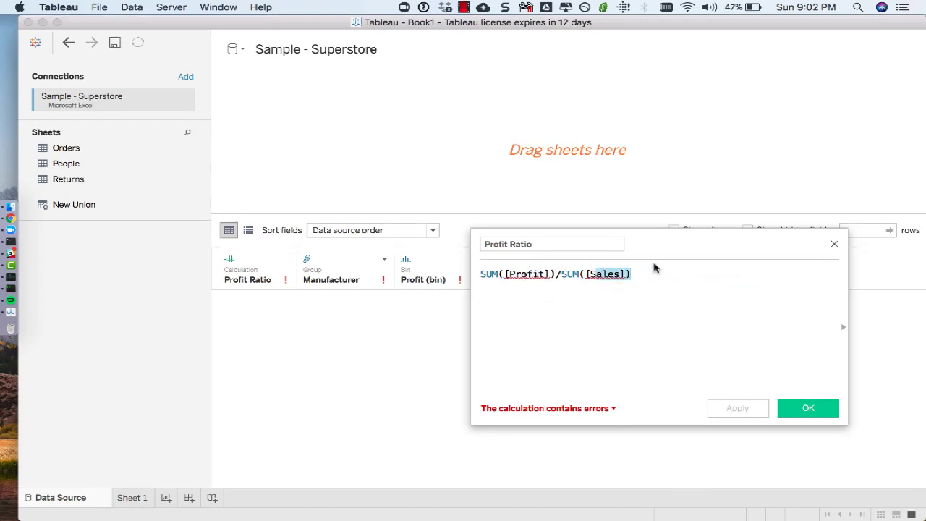
{"action": "left_click", "coordinate": [578, 409]}
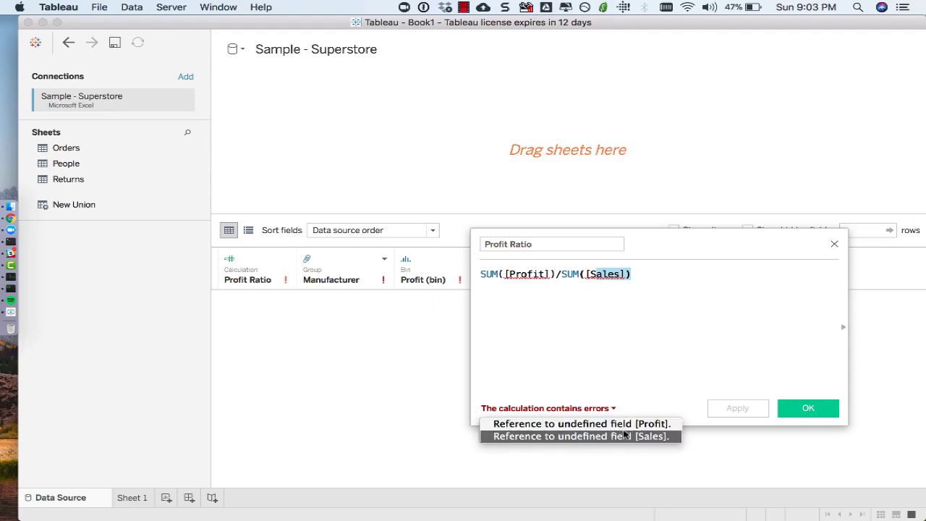
{"action": "left_click", "coordinate": [836, 247]}
{"action": "left_click", "coordinate": [833, 247]}
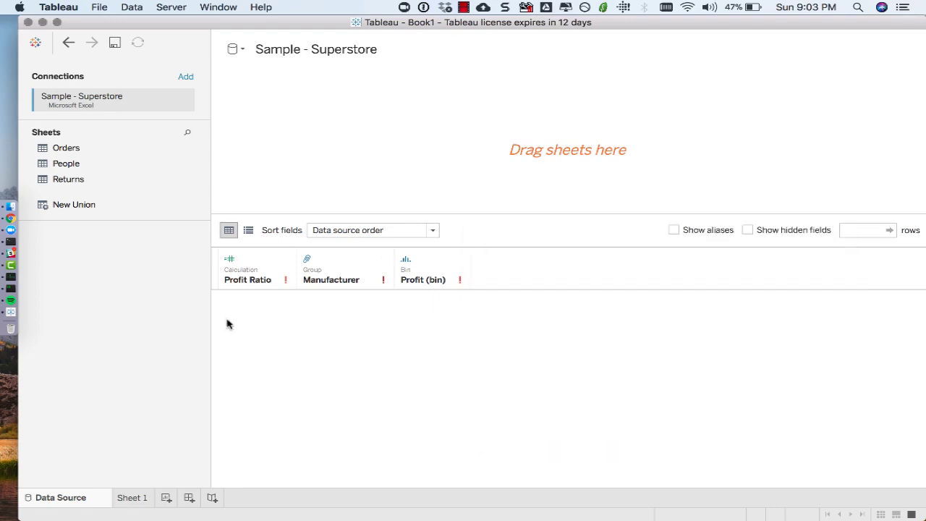
Step: Add the Orders sheet back to the empty Sample - Superstore canvas
{"action": "left_click_drag", "start_coordinate": [87, 149], "coordinate": [320, 125]}
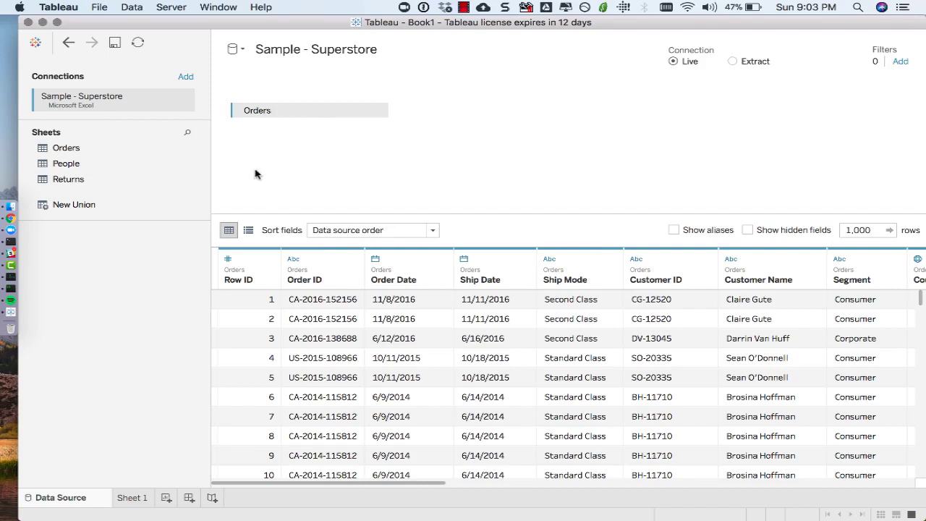
{"action": "left_click_drag", "start_coordinate": [68, 162], "coordinate": [100, 181]}
Step: Create a new data source from the Microsoft Excel file Anscombe.xls in the data folder
{"action": "left_click", "coordinate": [243, 51]}
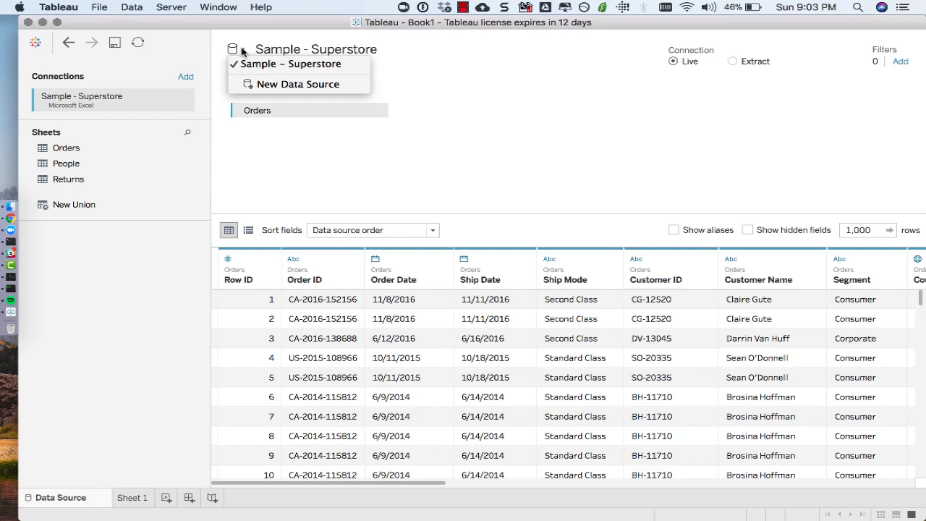
{"action": "left_click", "coordinate": [299, 84]}
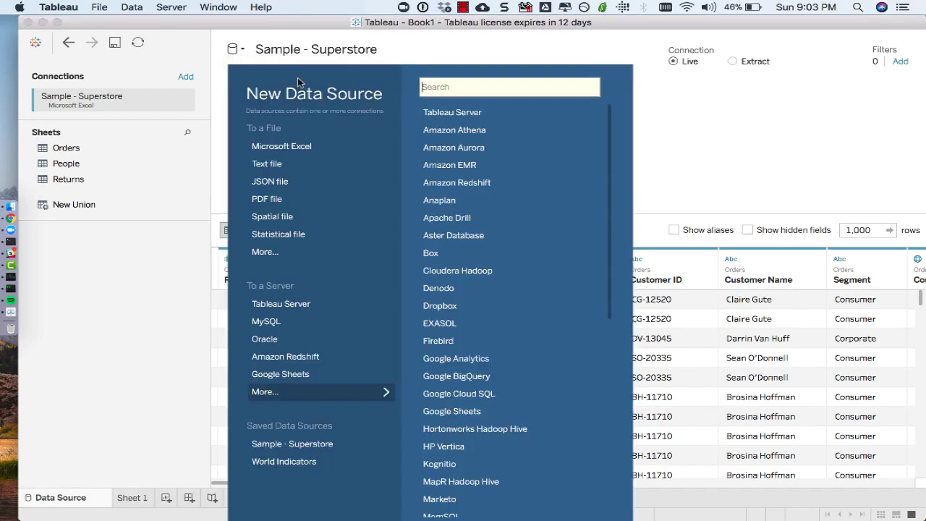
{"action": "left_click", "coordinate": [277, 149]}
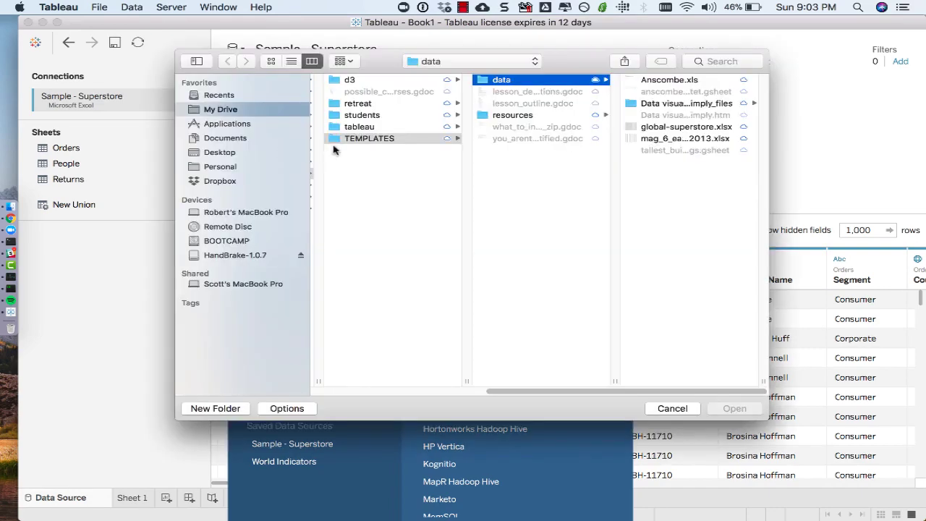
{"action": "left_click", "coordinate": [648, 79]}
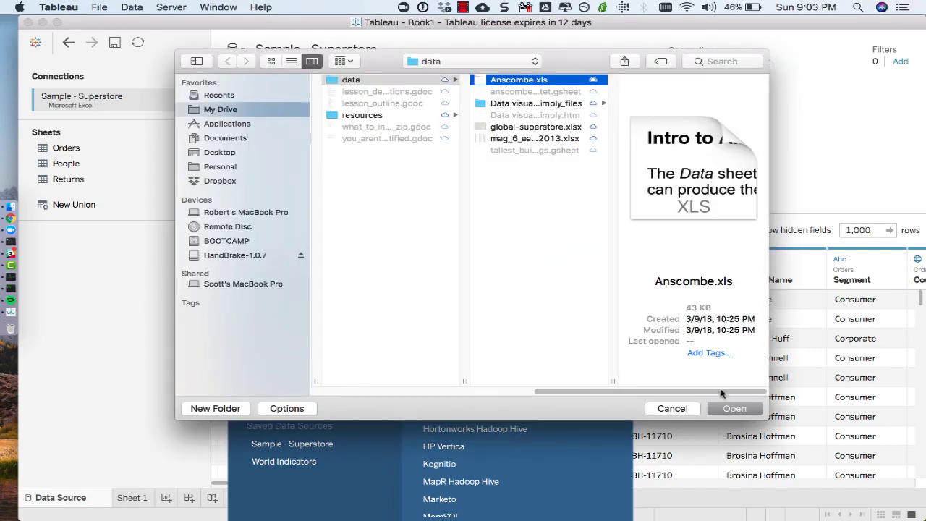
{"action": "left_click", "coordinate": [734, 409]}
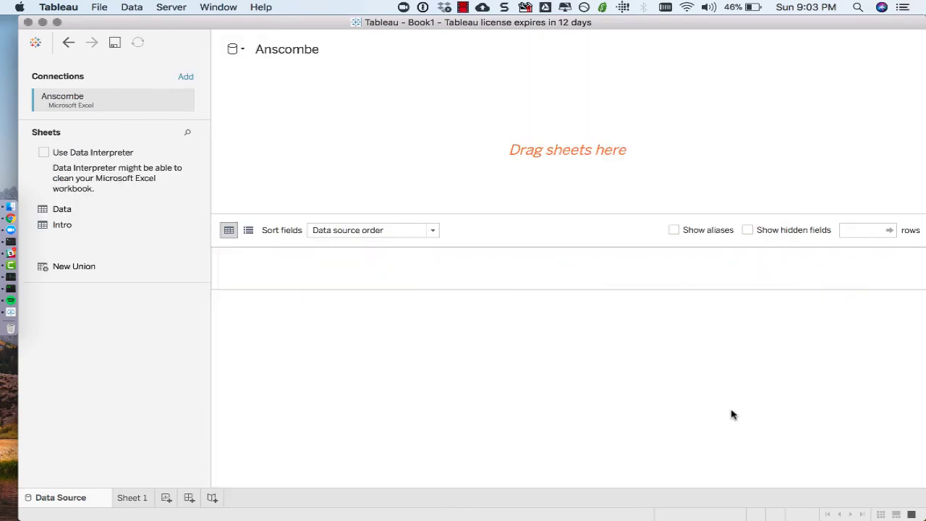
Step: Undo and redo the creation of the Anscombe data source, and add its Data sheet to the canvas
{"action": "left_click", "coordinate": [69, 42]}
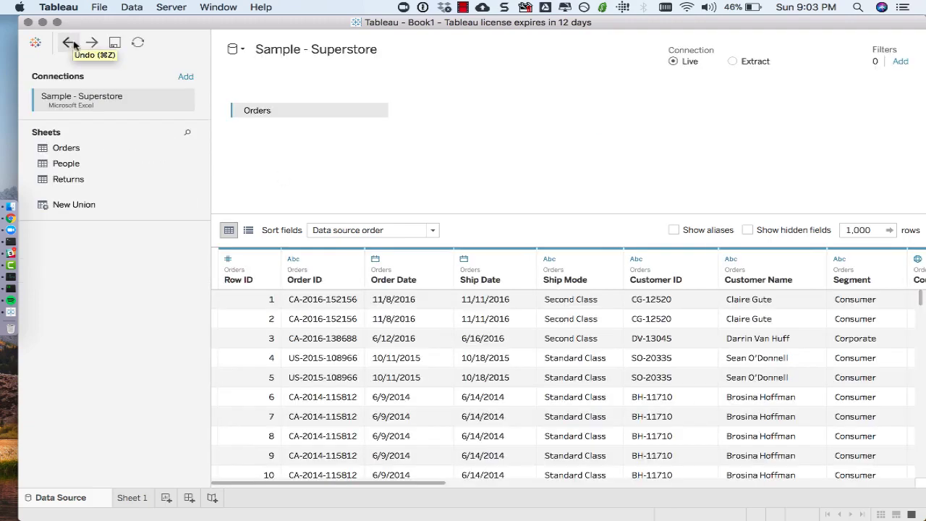
{"action": "left_click", "coordinate": [92, 43]}
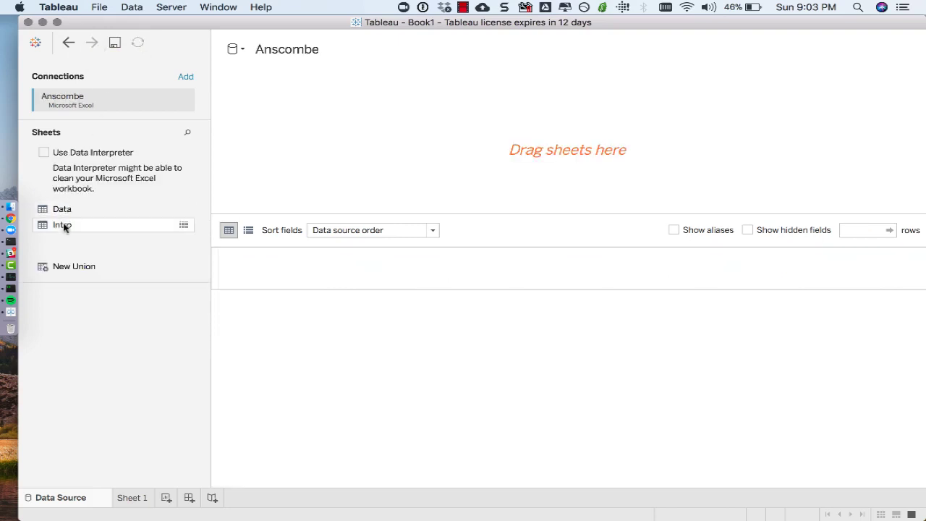
{"action": "left_click_drag", "start_coordinate": [63, 226], "coordinate": [105, 340]}
{"action": "left_click_drag", "start_coordinate": [94, 212], "coordinate": [305, 161]}
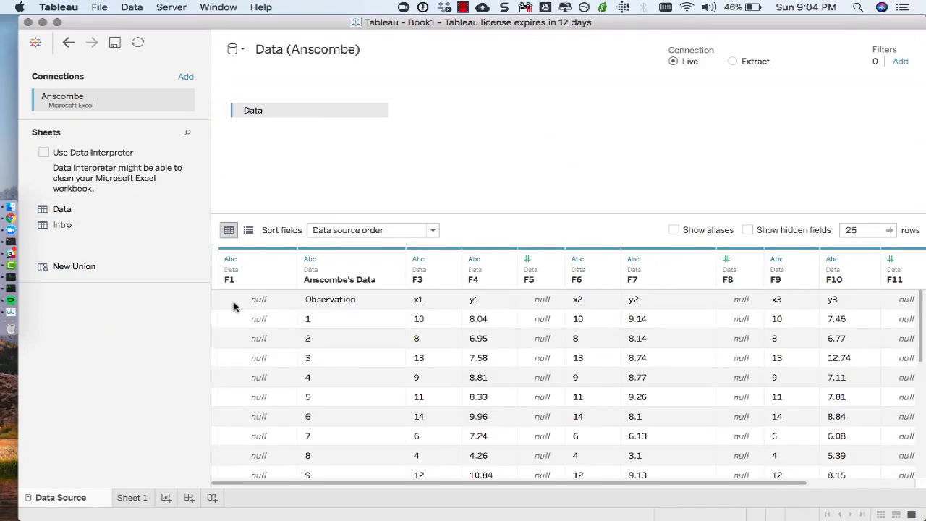
Step: Place the F1 dimension from Data (Anscombe) on Text in Sheet 1, and view that sheet's data source page
{"action": "left_click", "coordinate": [132, 499]}
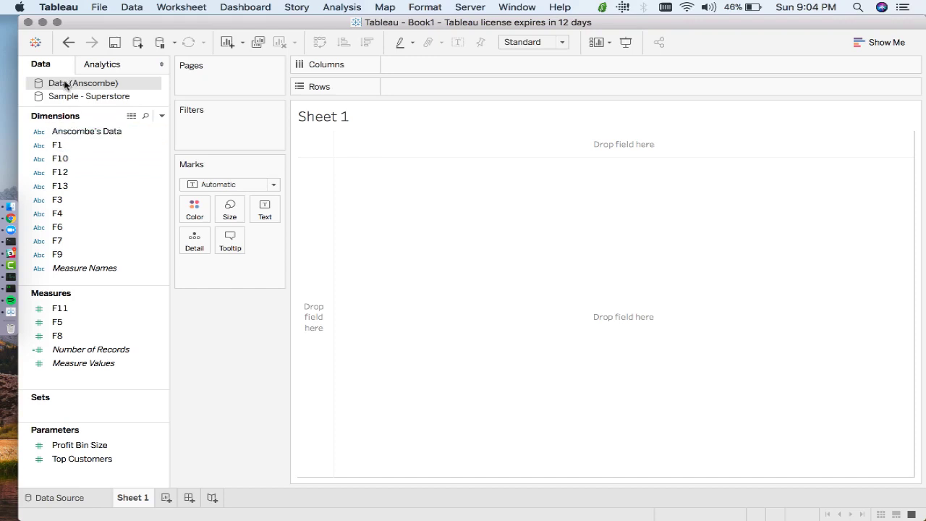
{"action": "left_click", "coordinate": [64, 147]}
{"action": "left_click_drag", "start_coordinate": [240, 183], "coordinate": [263, 212]}
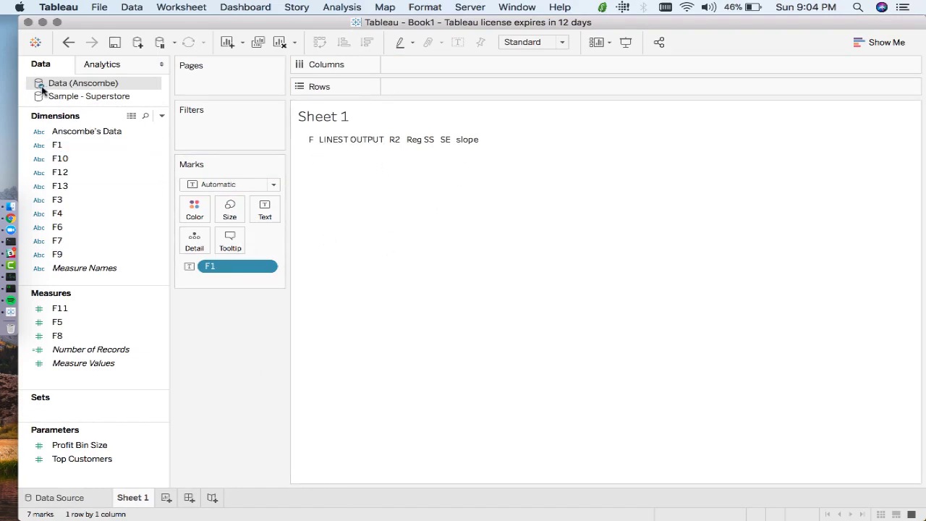
{"action": "left_click", "coordinate": [59, 498]}
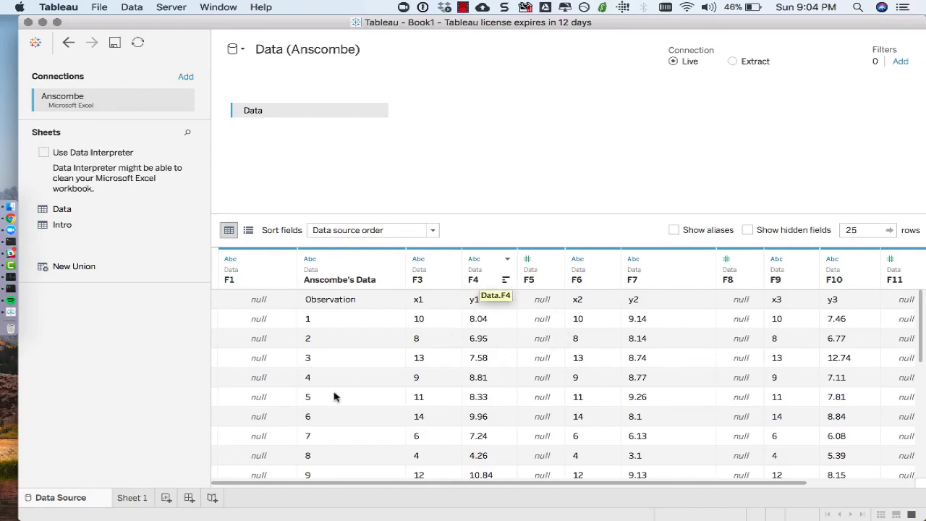
Step: Create a second worksheet with Customer Name from Sample - Superstore on Text, and check the data source page it leads to
{"action": "left_click", "coordinate": [130, 498]}
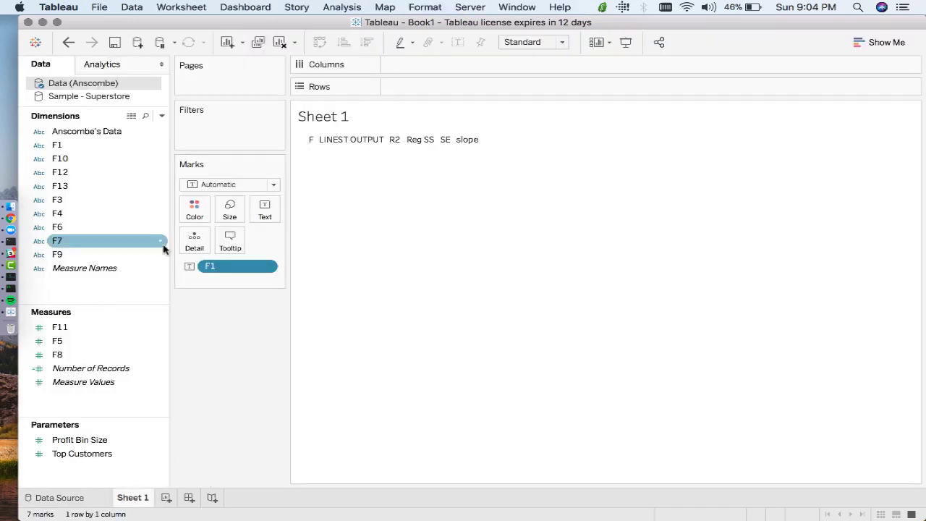
{"action": "left_click", "coordinate": [166, 498]}
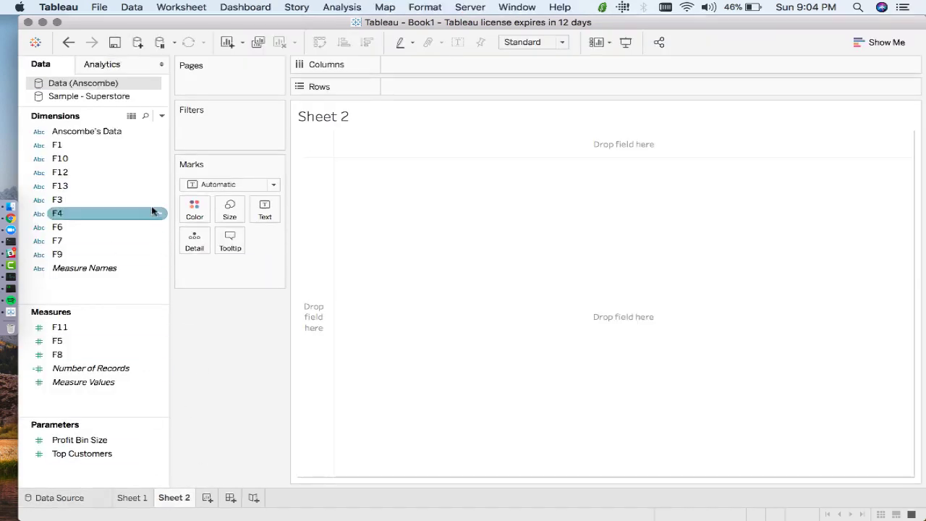
{"action": "left_click", "coordinate": [116, 96]}
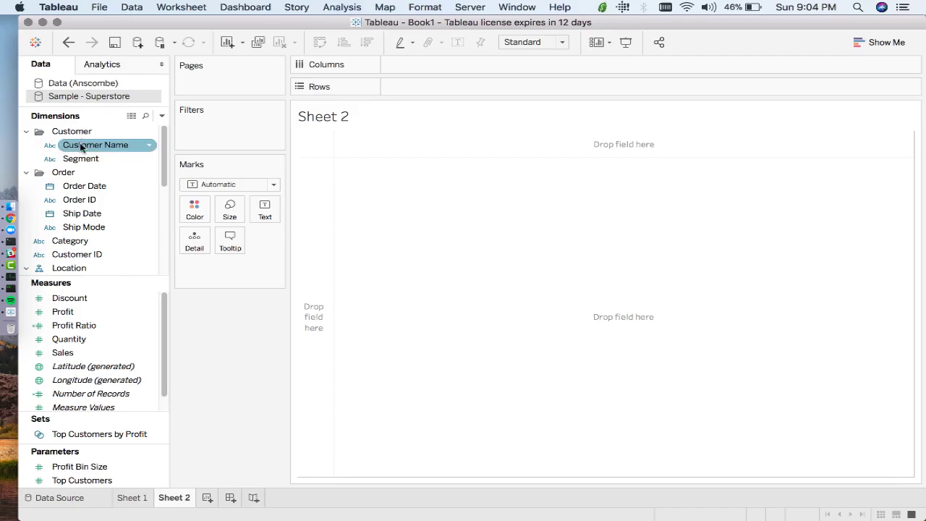
{"action": "left_click_drag", "start_coordinate": [81, 148], "coordinate": [262, 207]}
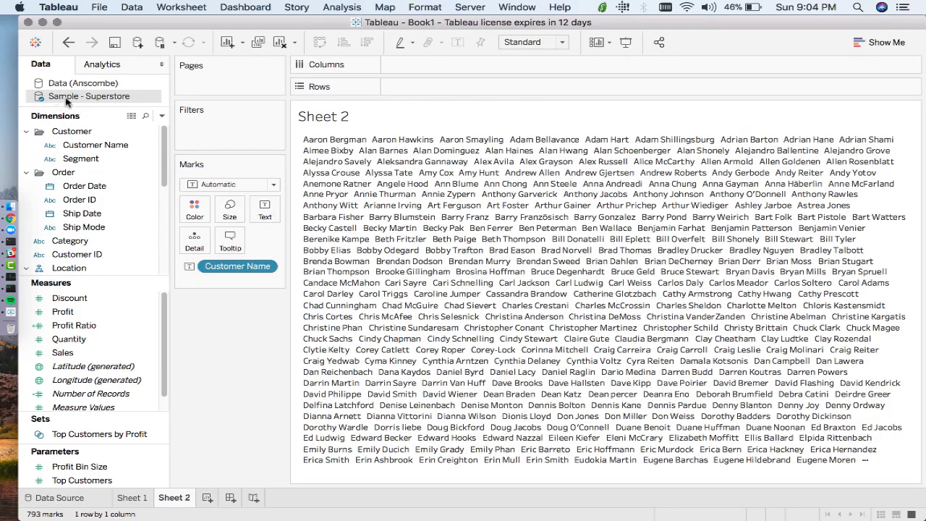
{"action": "left_click", "coordinate": [67, 499]}
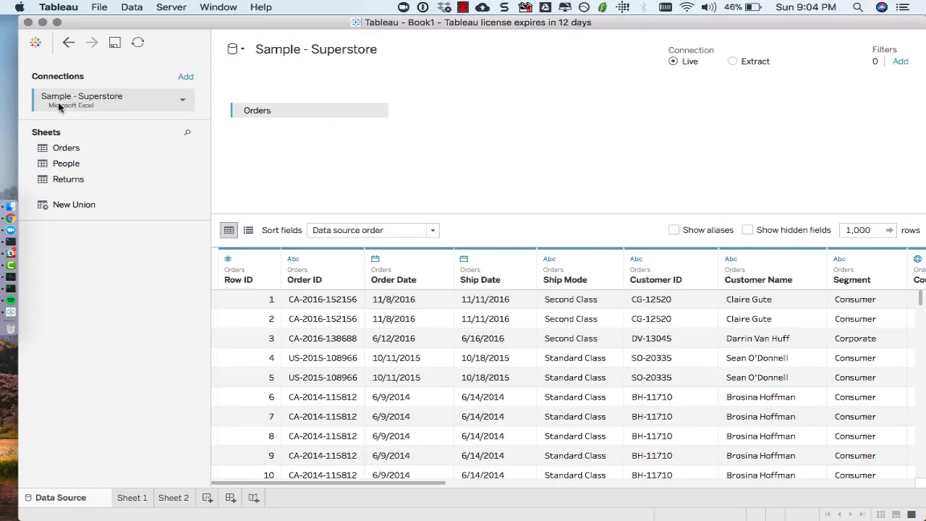
{"action": "left_click", "coordinate": [172, 502]}
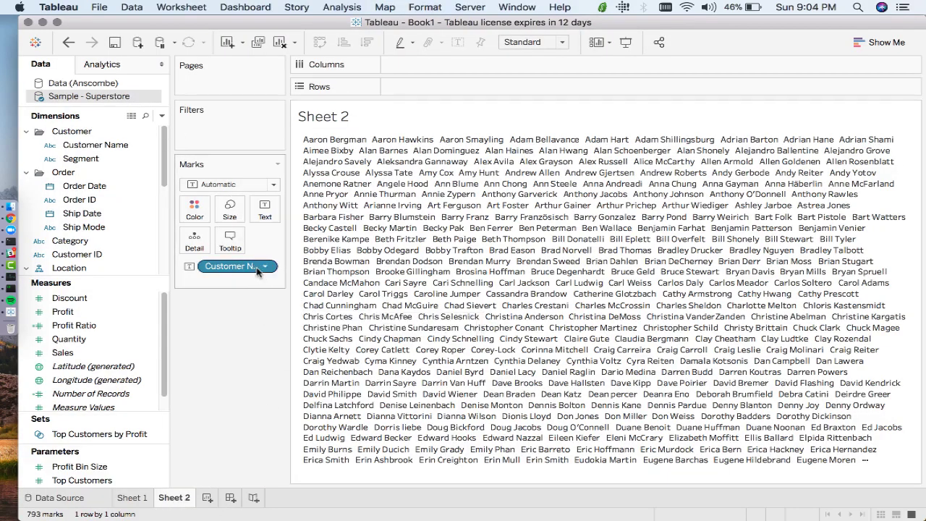
Step: Remove Customer Name from the marks of Sheet 2 and delete that worksheet
{"action": "left_click_drag", "start_coordinate": [248, 372], "coordinate": [248, 374]}
{"action": "right_click", "coordinate": [184, 498]}
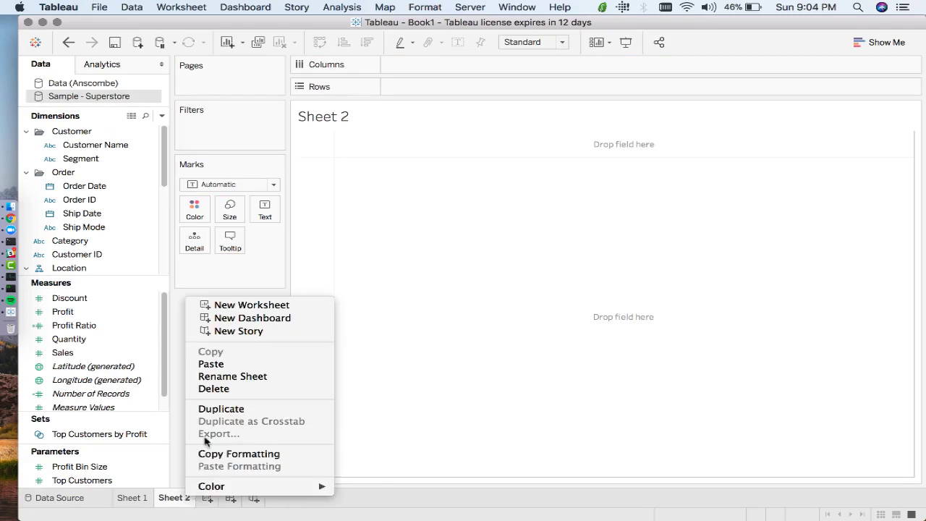
{"action": "left_click", "coordinate": [214, 390]}
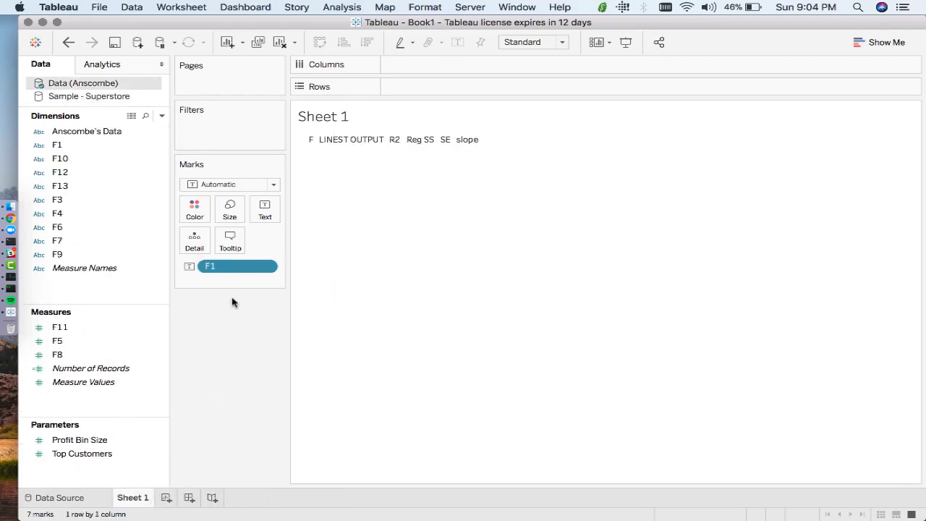
Step: Remove F1 from Sheet 1 and close the Data (Anscombe) data source, ending on the Data Source page
{"action": "left_click_drag", "start_coordinate": [246, 262], "coordinate": [235, 411]}
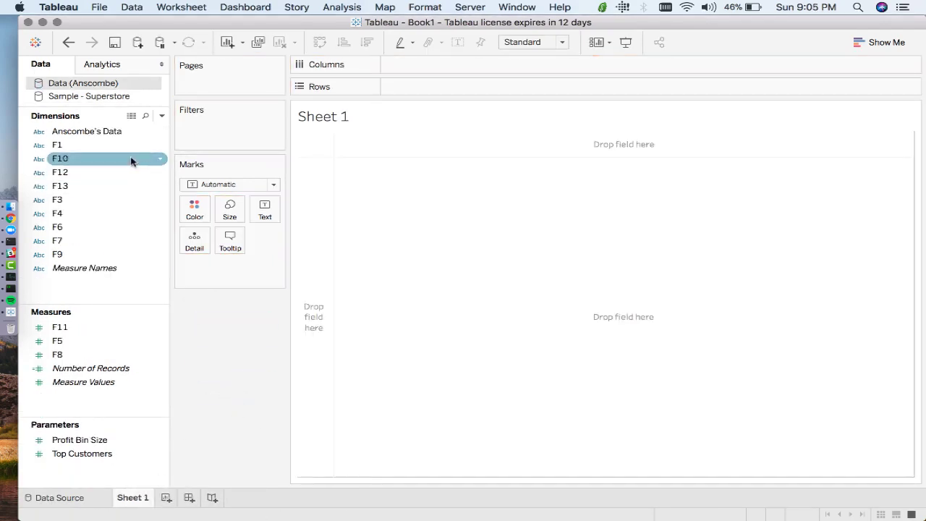
{"action": "left_click", "coordinate": [95, 95]}
{"action": "right_click", "coordinate": [104, 84]}
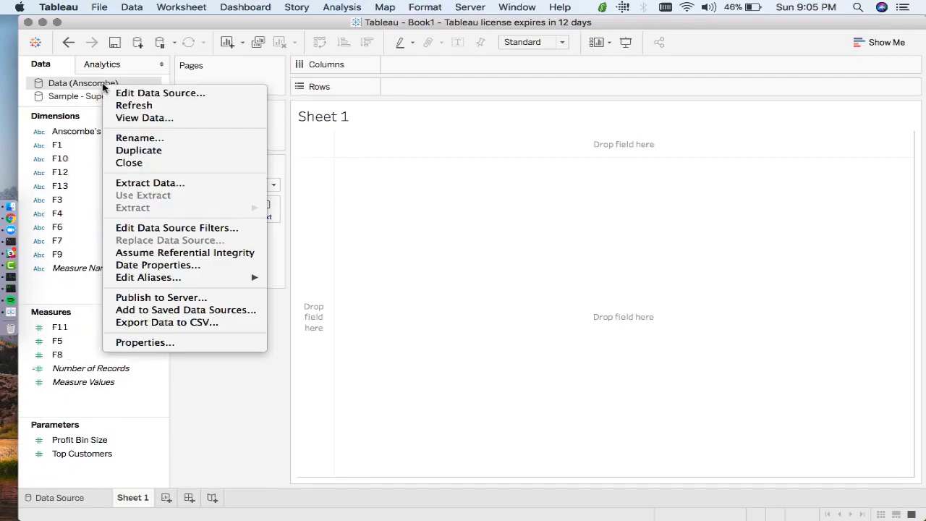
{"action": "left_click", "coordinate": [129, 163]}
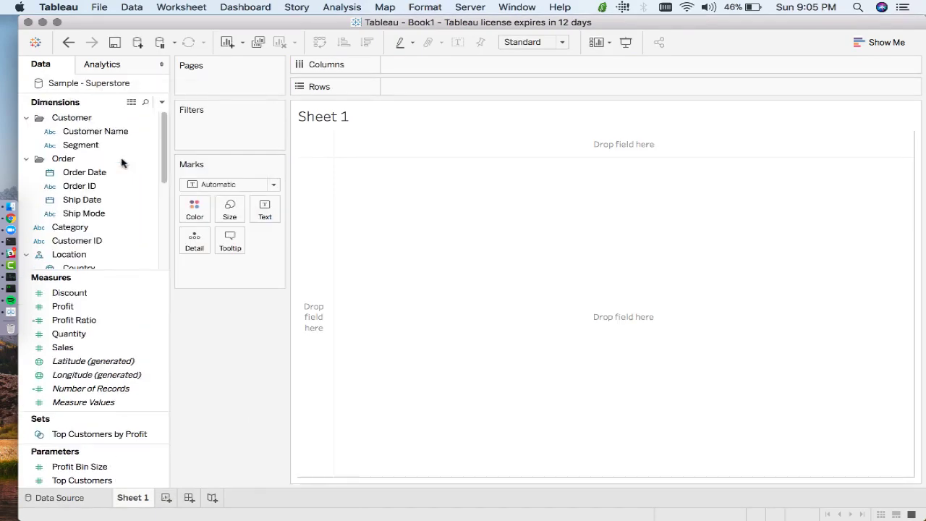
{"action": "left_click", "coordinate": [93, 503]}
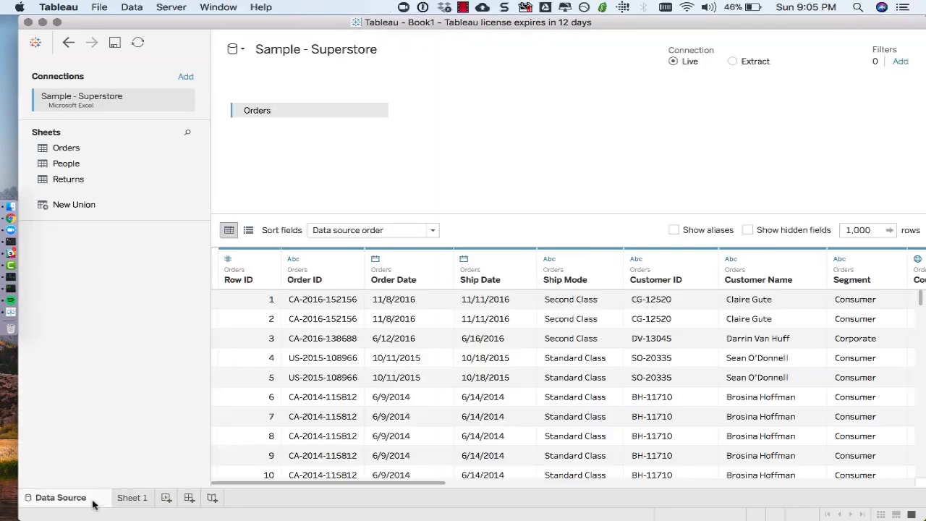
Step: View the list of data sources available in the workbook, without choosing another one
{"action": "left_click", "coordinate": [236, 49]}
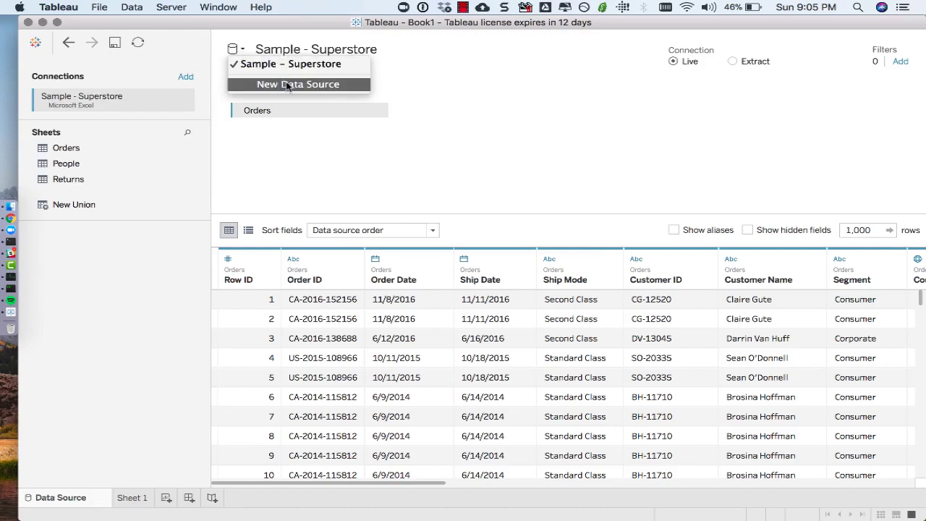
{"action": "left_click", "coordinate": [119, 353]}
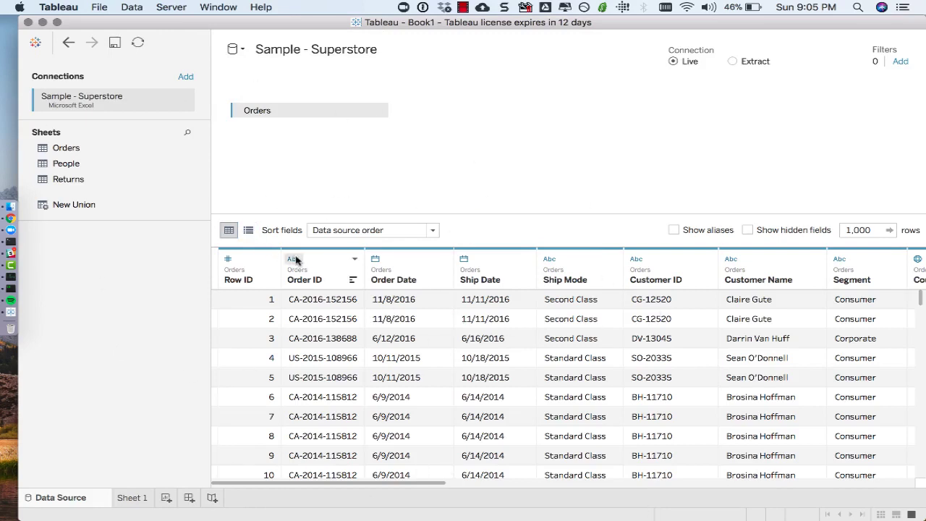
{"action": "left_click", "coordinate": [243, 50]}
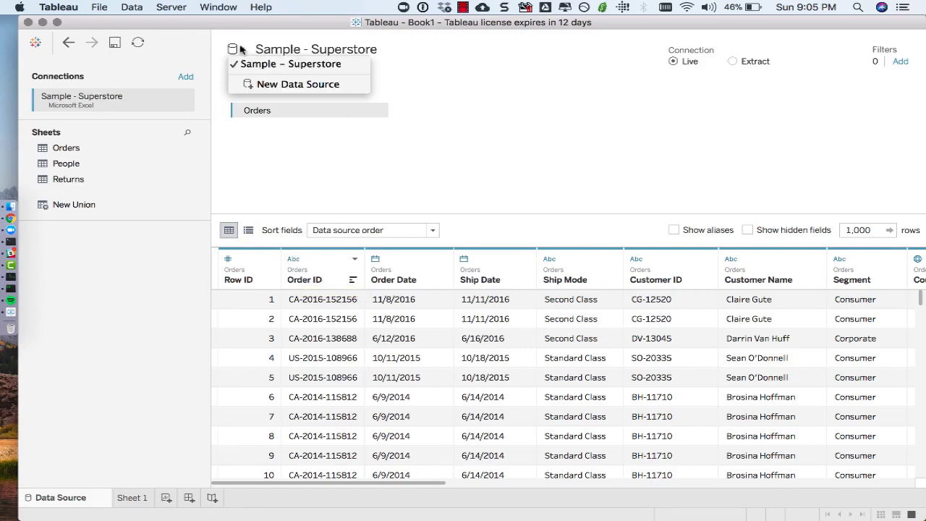
{"action": "left_click", "coordinate": [498, 92]}
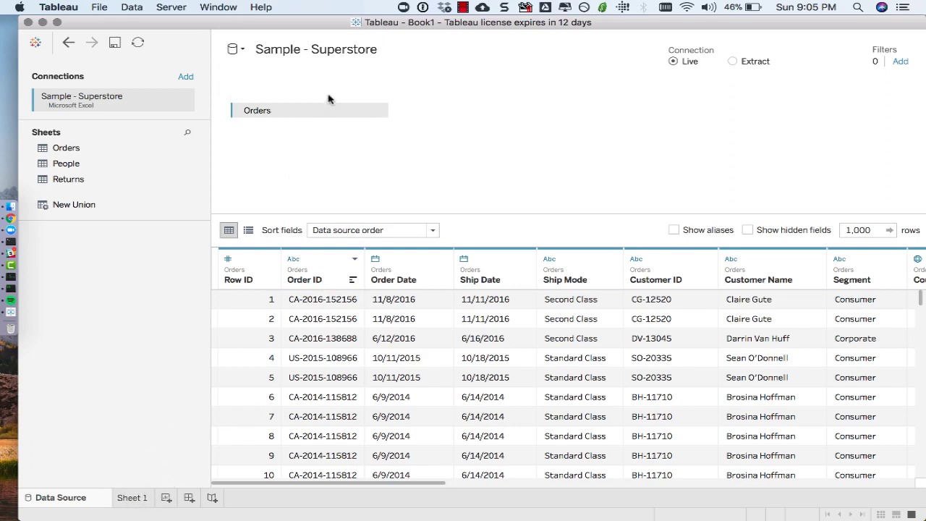
Step: Rename the Sample - Superstore data source as Superstore and check the name in Sheet 1
{"action": "left_click", "coordinate": [297, 49]}
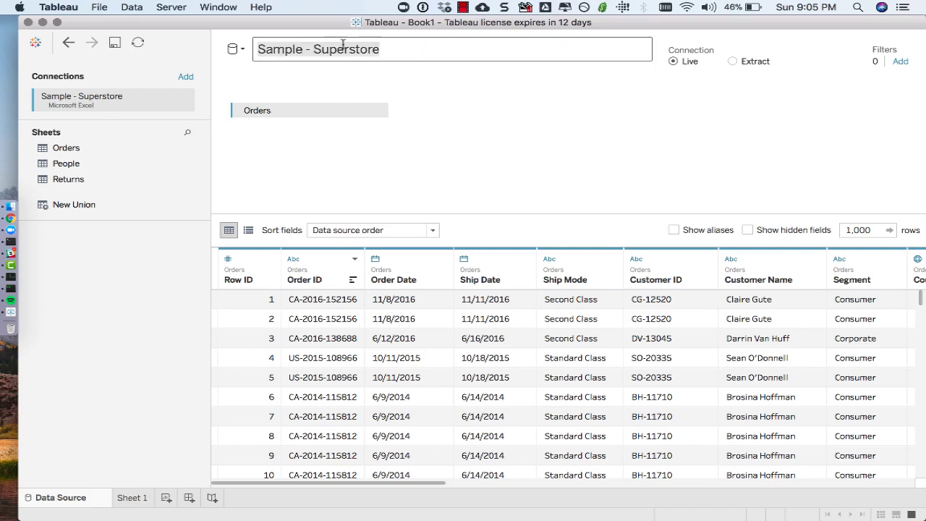
{"action": "left_click_drag", "start_coordinate": [456, 49], "coordinate": [247, 51]}
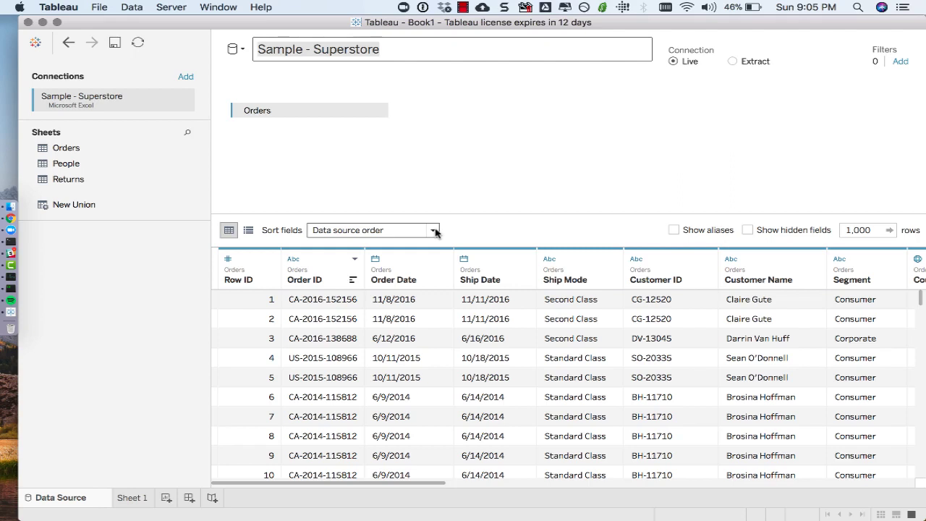
{"action": "type", "text": "Super"}
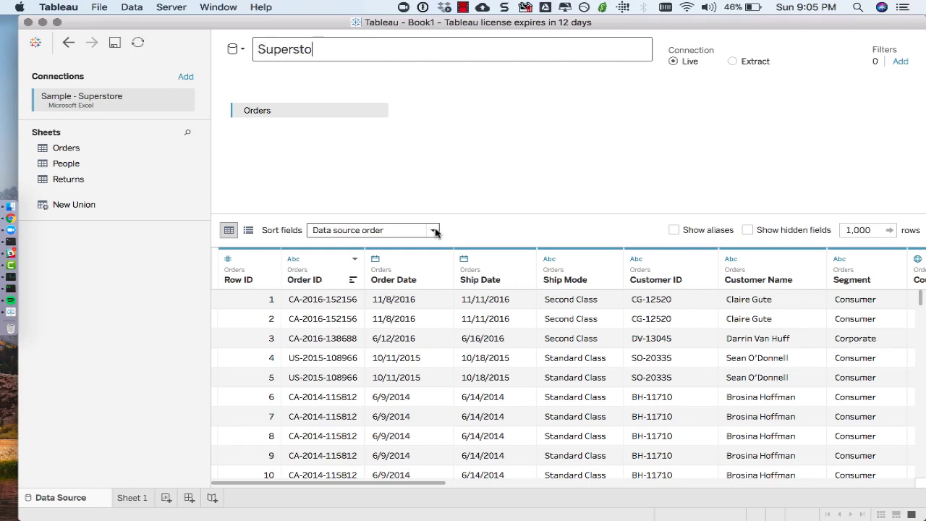
{"action": "key", "text": "Return"}
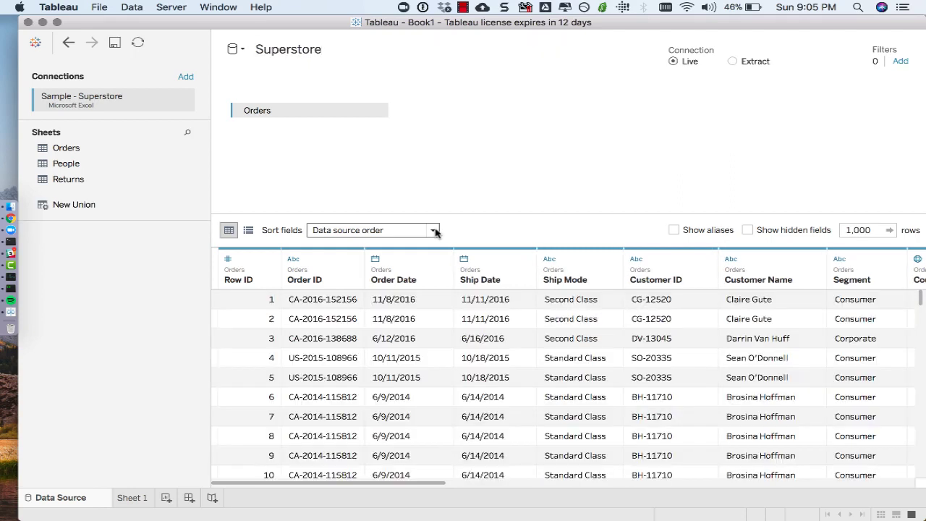
{"action": "left_click", "coordinate": [120, 501]}
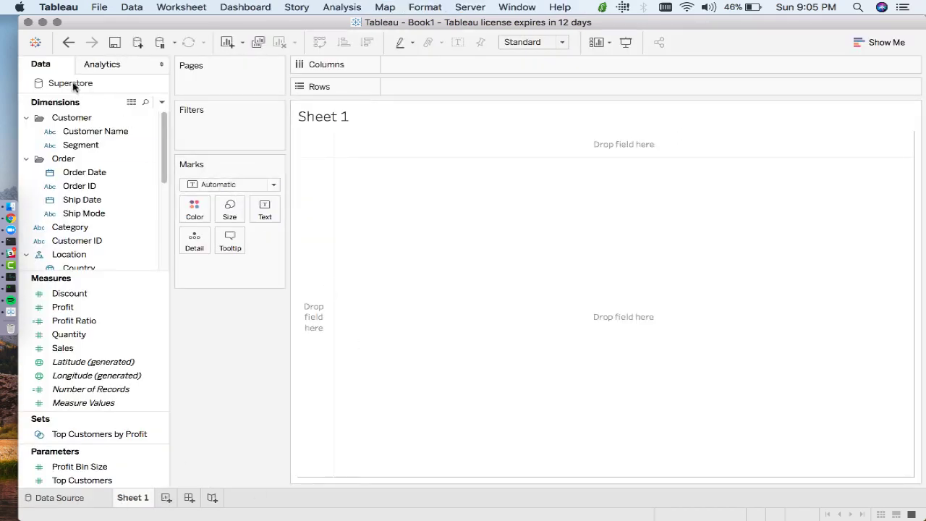
Step: Revisit the data source name on the Data Source page and review the fields, sets and parameters in Sheet 1
{"action": "left_click", "coordinate": [64, 499]}
{"action": "left_click", "coordinate": [280, 48]}
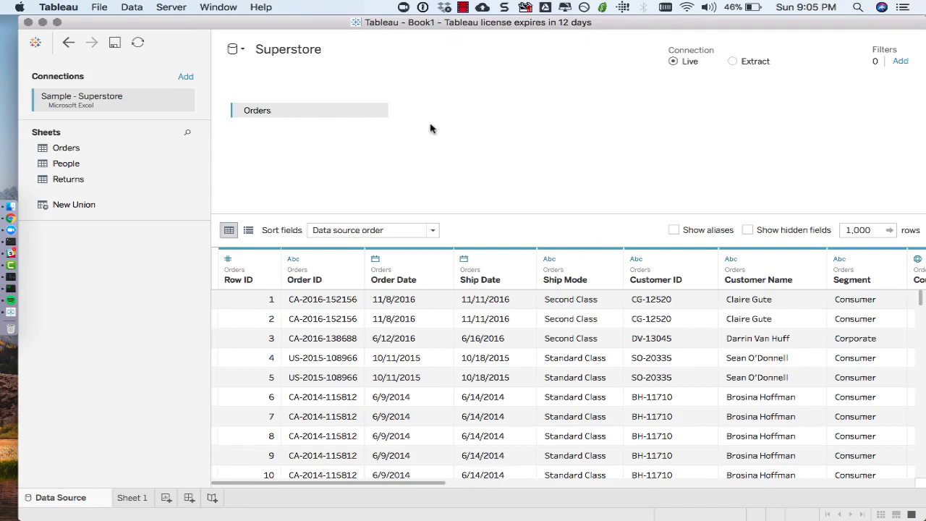
{"action": "left_click", "coordinate": [372, 50]}
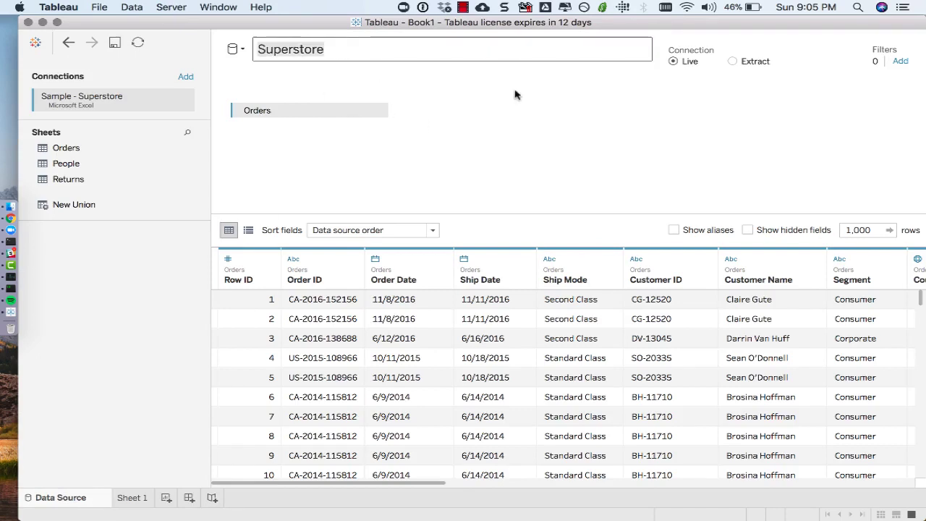
{"action": "left_click", "coordinate": [121, 498]}
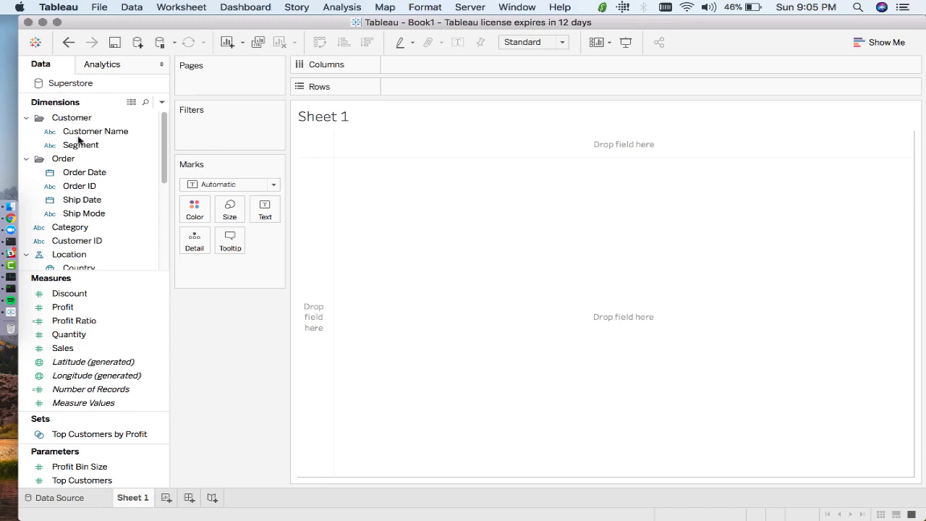
{"action": "left_click", "coordinate": [69, 295]}
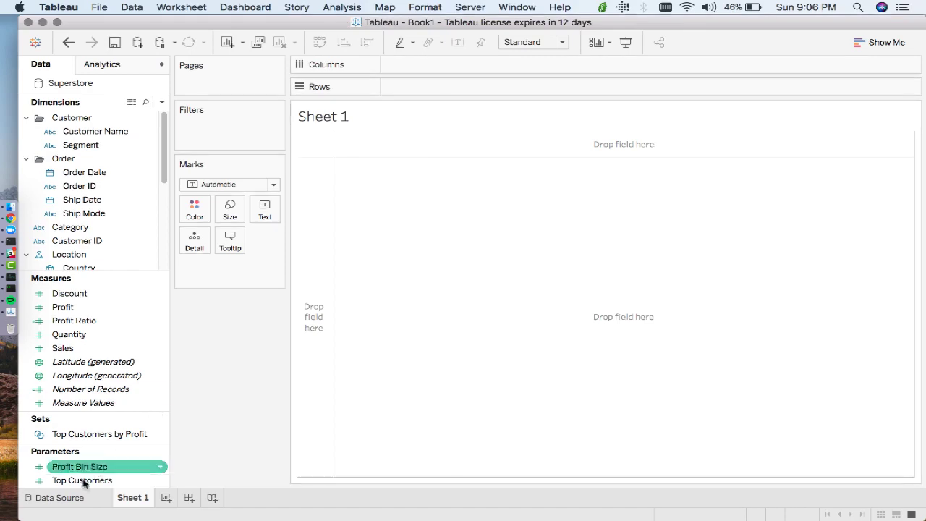
Step: Rename the data source as Superstore - Orders and check the name in Sheet 1, ending on the Data Source page
{"action": "left_click", "coordinate": [72, 498]}
{"action": "left_click", "coordinate": [365, 48]}
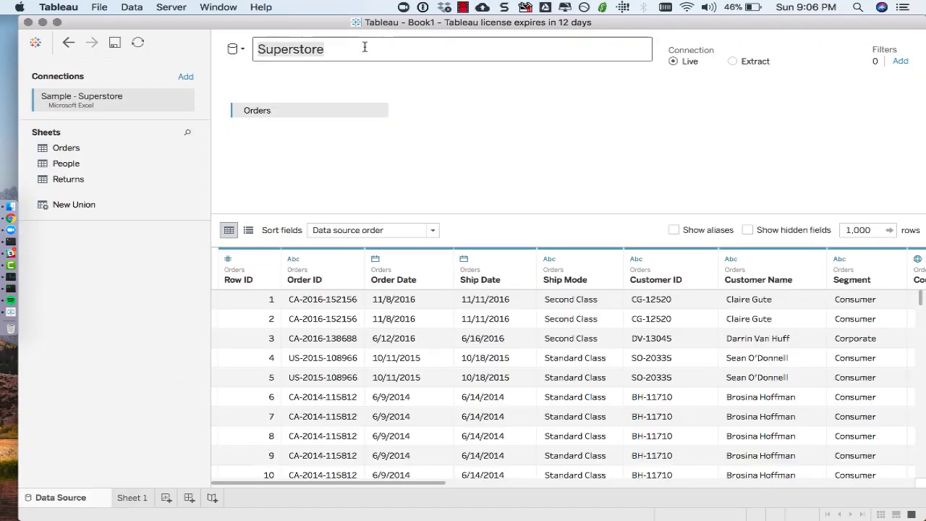
{"action": "left_click", "coordinate": [364, 47]}
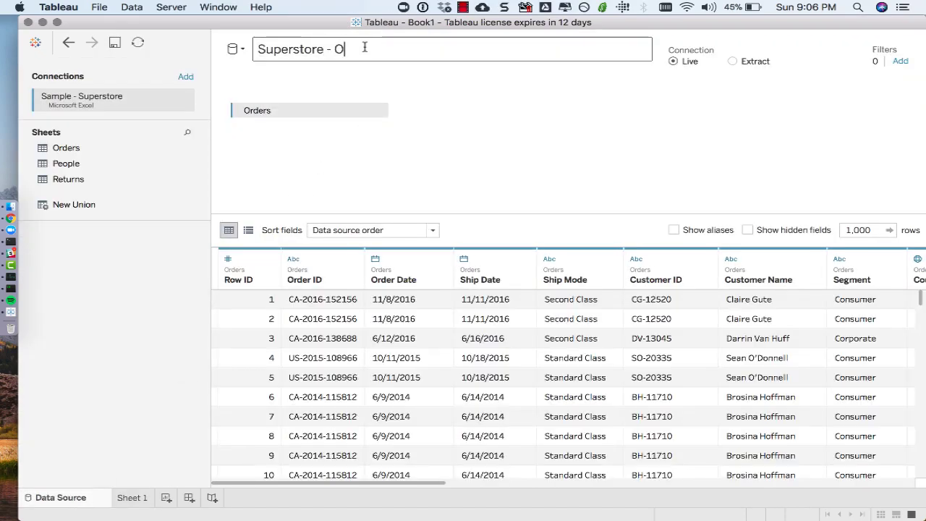
{"action": "type", "text": "- Orders"}
{"action": "key", "text": "Return"}
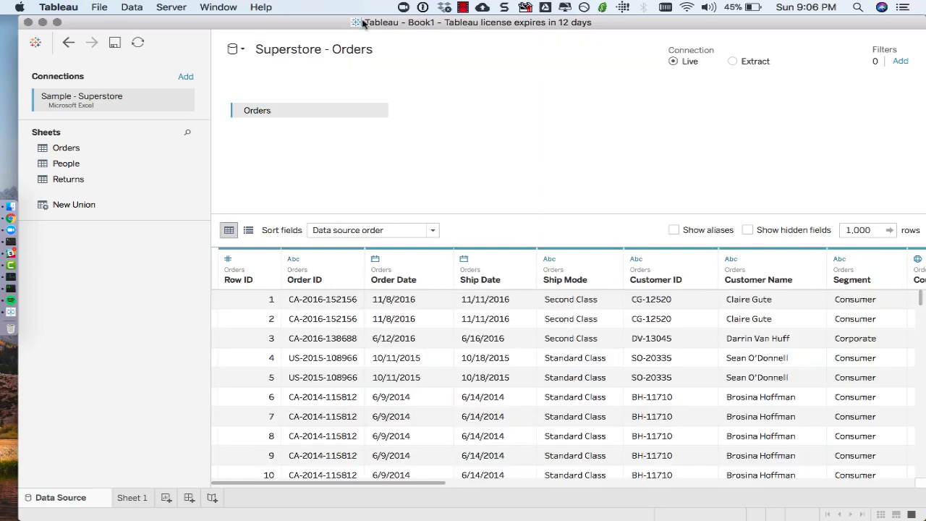
{"action": "left_click", "coordinate": [132, 497]}
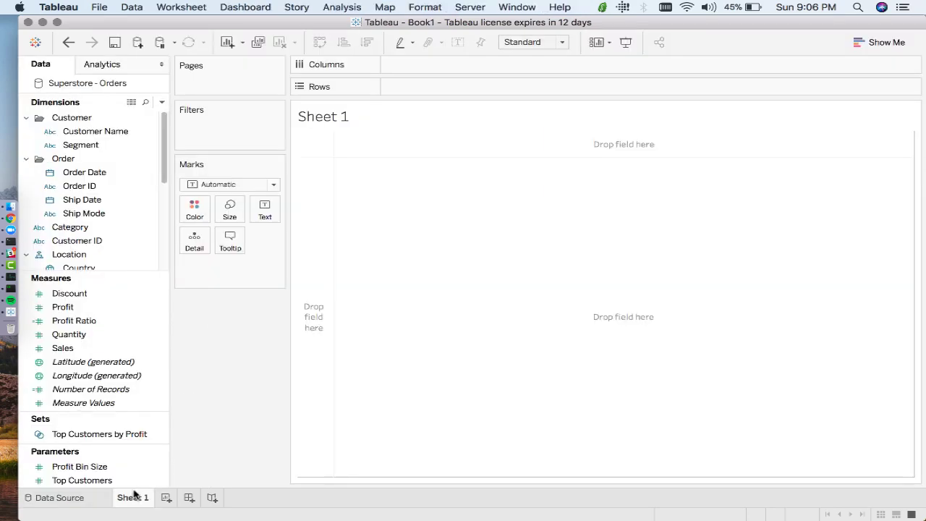
{"action": "left_click", "coordinate": [87, 228]}
{"action": "left_click", "coordinate": [59, 498]}
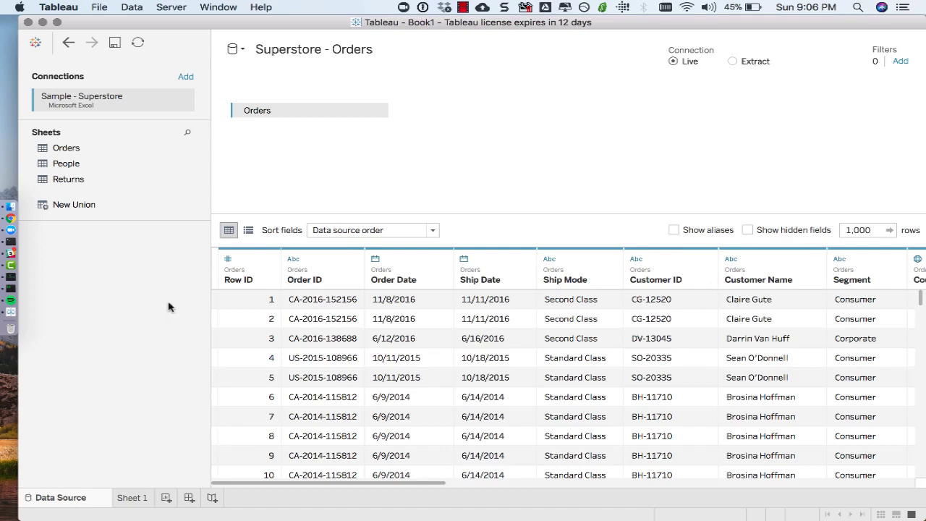
Step: Switch the Orders table to automatically generated field names, and restore the field names from the first row
{"action": "left_click", "coordinate": [376, 113]}
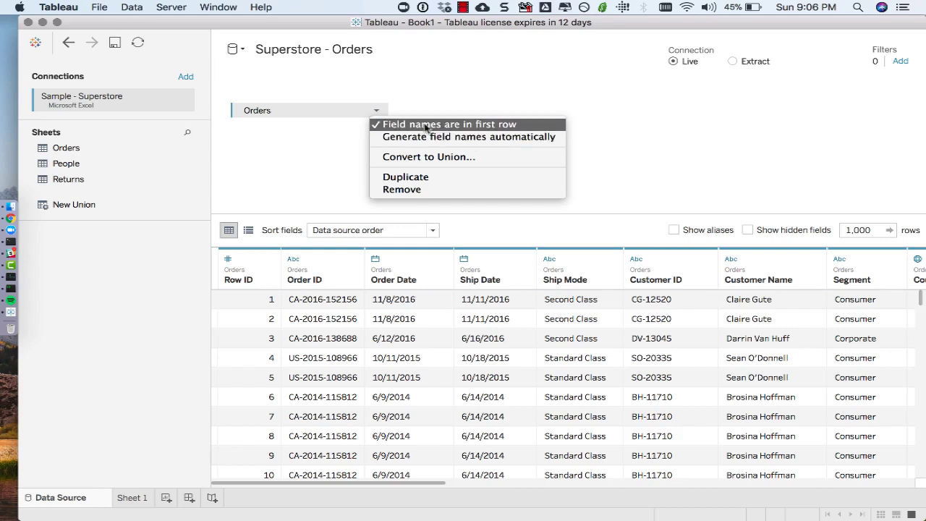
{"action": "left_click", "coordinate": [459, 138]}
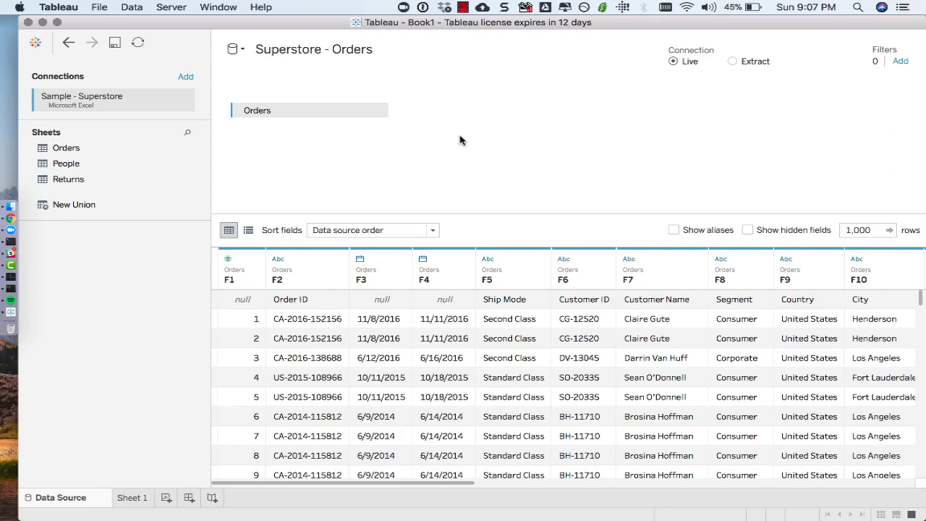
{"action": "left_click", "coordinate": [377, 112]}
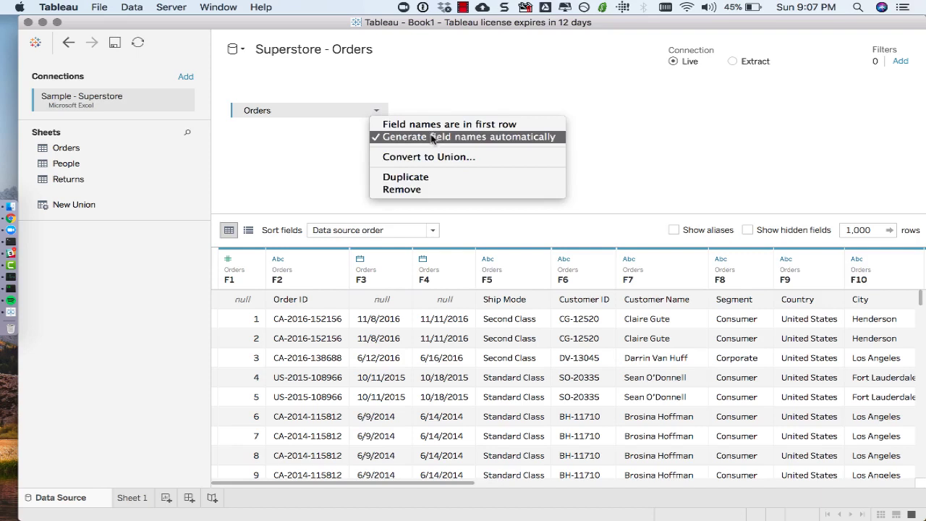
{"action": "left_click", "coordinate": [274, 146]}
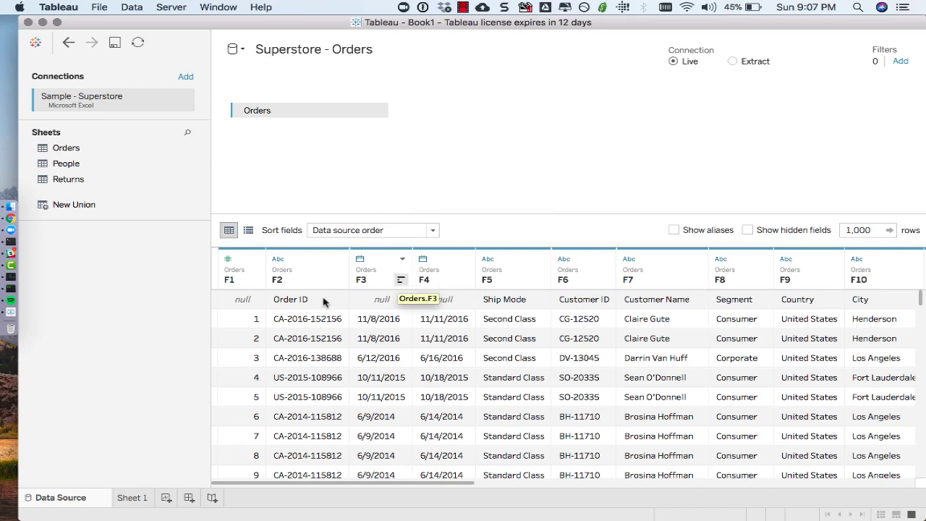
{"action": "left_click", "coordinate": [376, 111]}
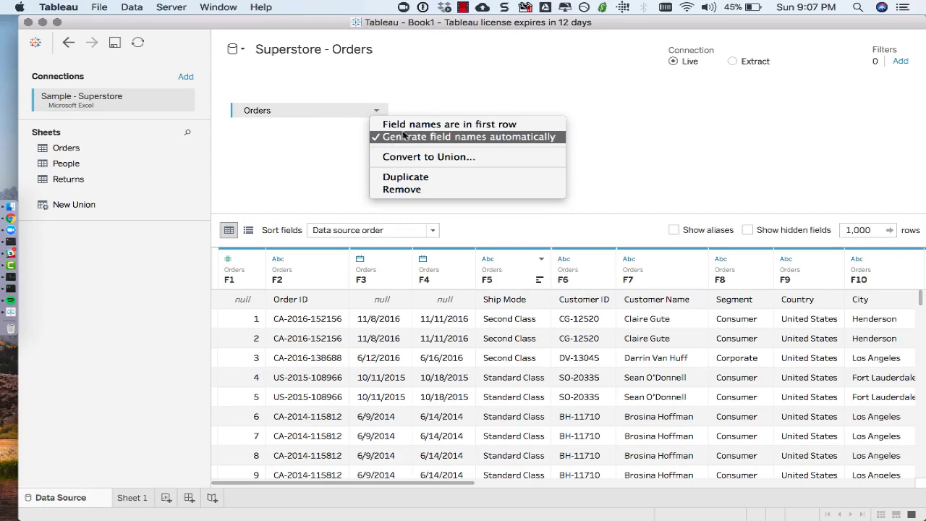
{"action": "left_click", "coordinate": [394, 128]}
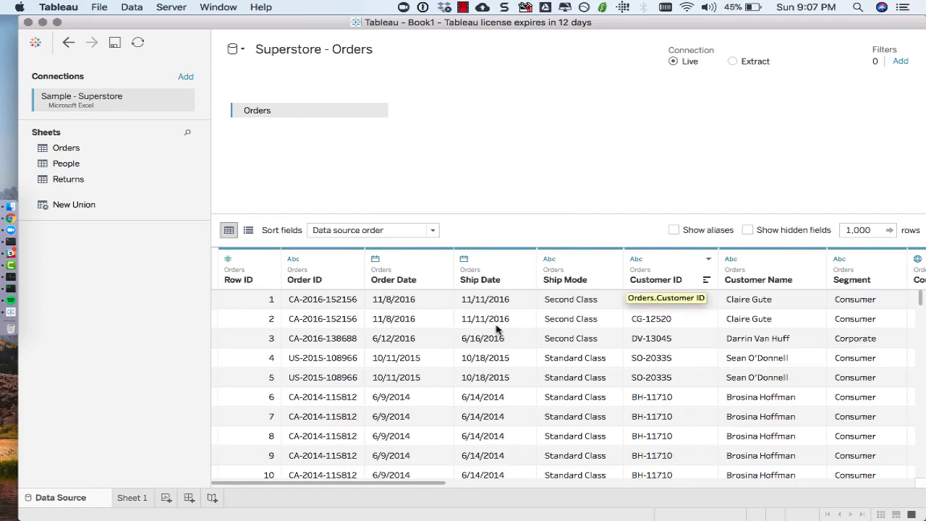
Step: Duplicate the Orders table on the canvas and remove the copy without defining a join clause
{"action": "left_click", "coordinate": [376, 111]}
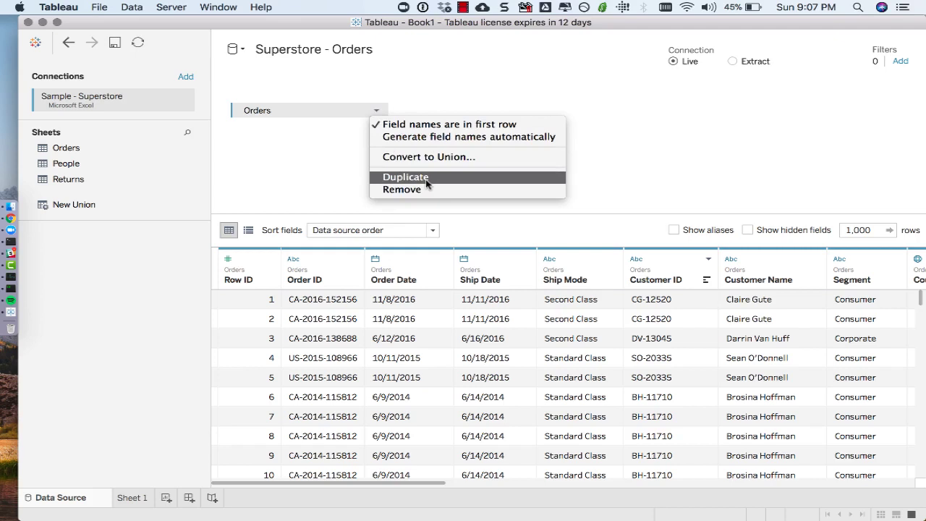
{"action": "left_click", "coordinate": [406, 177]}
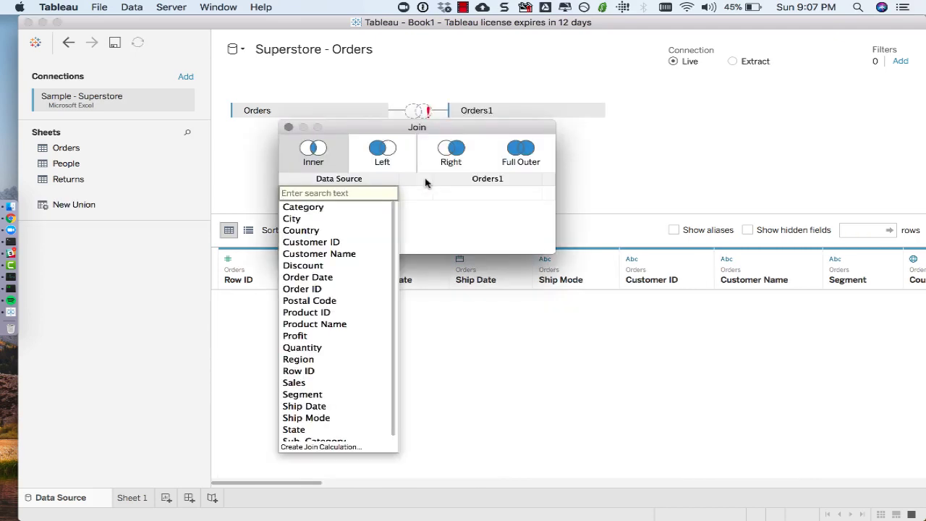
{"action": "left_click", "coordinate": [513, 145]}
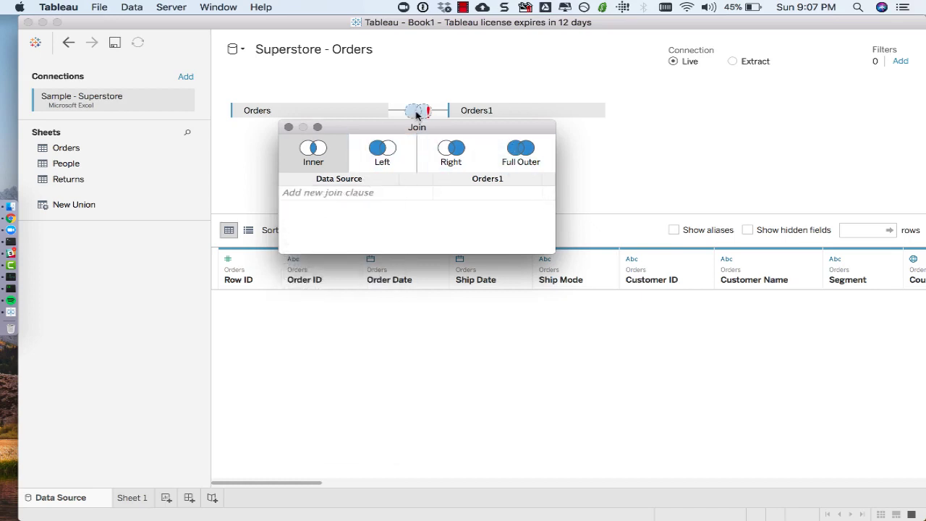
{"action": "mouse_move", "coordinate": [417, 114]}
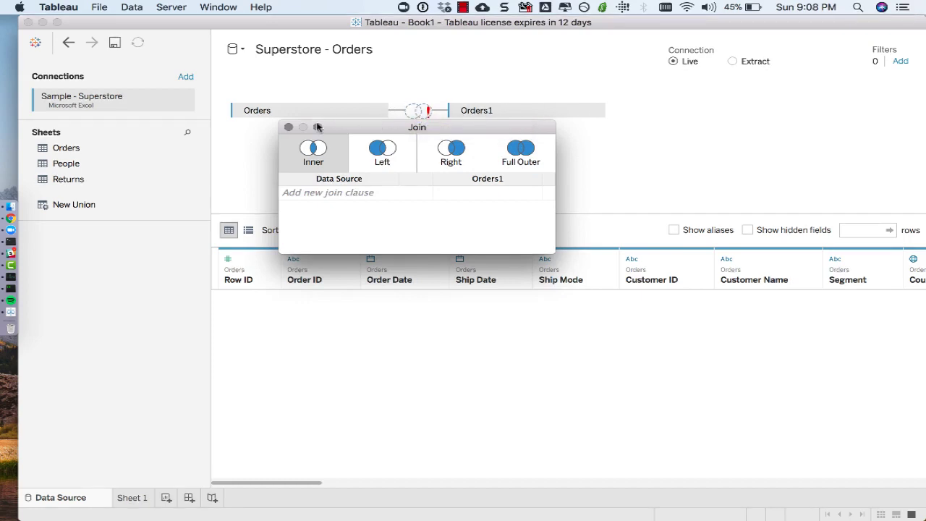
{"action": "left_click", "coordinate": [289, 127]}
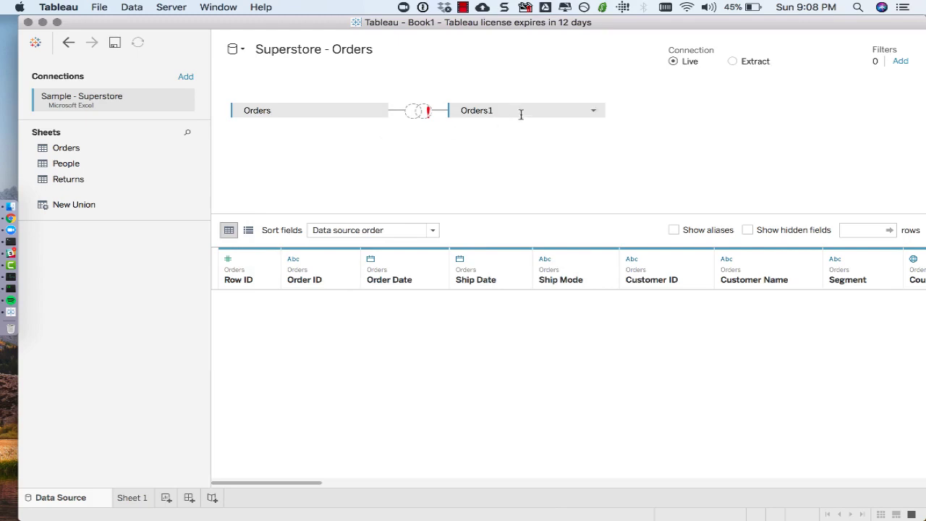
{"action": "left_click_drag", "start_coordinate": [533, 105], "coordinate": [115, 337]}
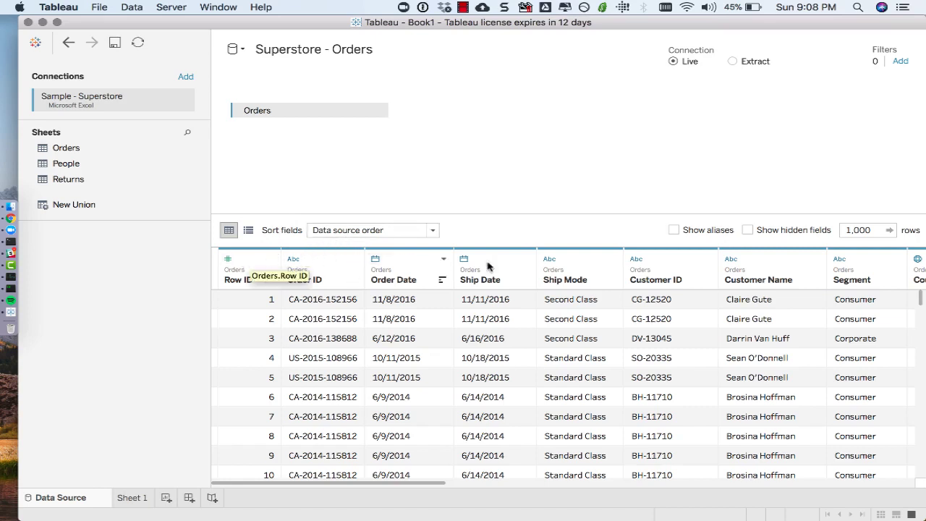
Step: View the sort order options for the Orders fields, keeping Data source order
{"action": "left_click", "coordinate": [433, 231]}
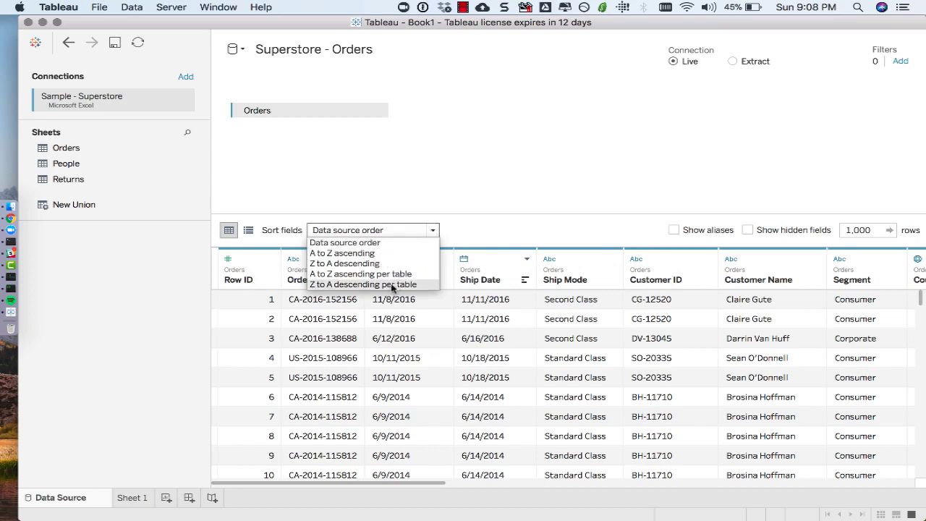
{"action": "left_click", "coordinate": [424, 197]}
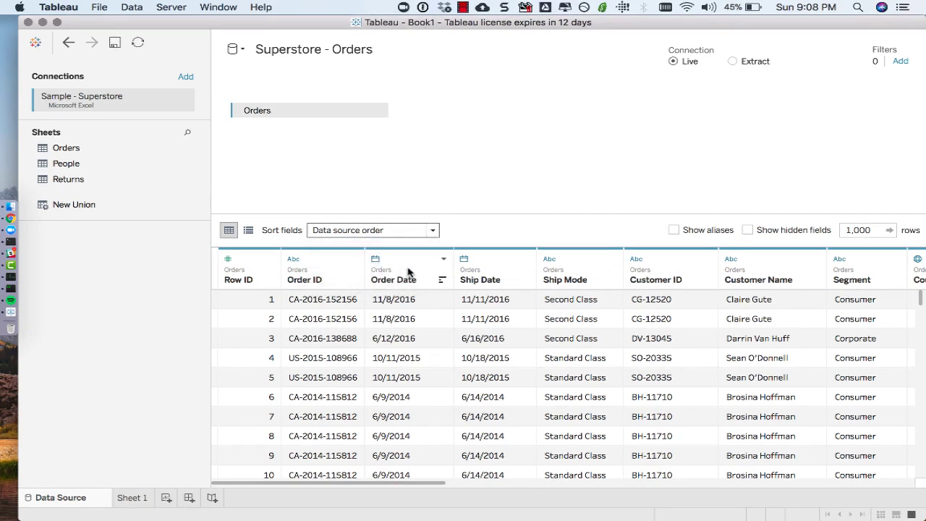
{"action": "left_click", "coordinate": [417, 230]}
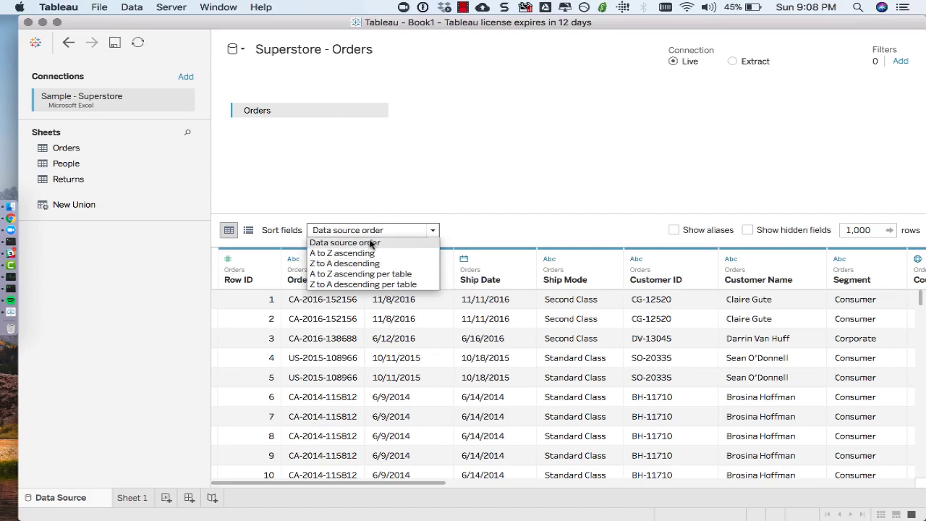
{"action": "left_click", "coordinate": [430, 230]}
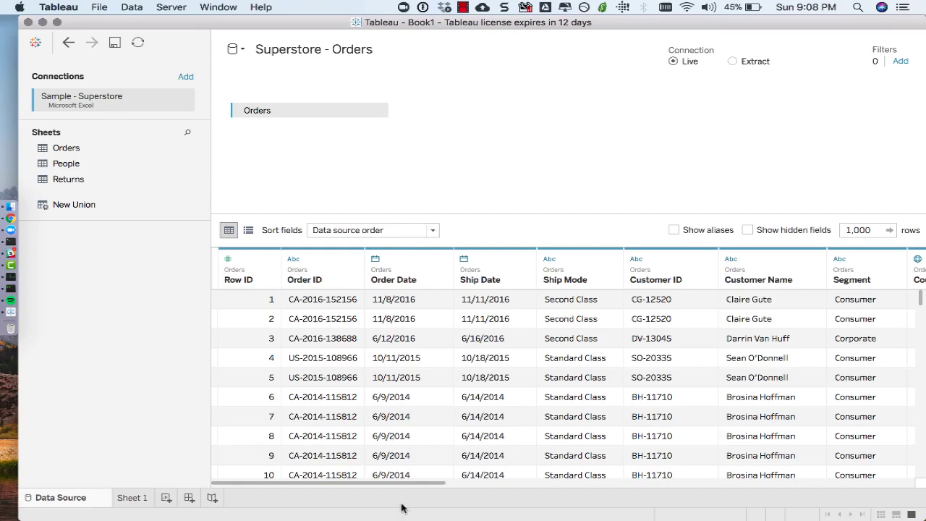
{"action": "left_click_drag", "start_coordinate": [399, 483], "coordinate": [380, 479]}
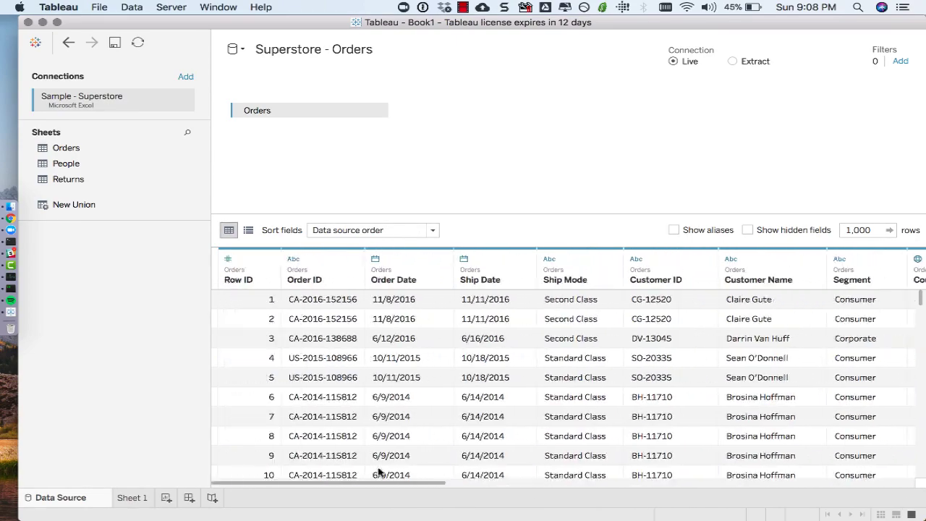
Step: Show the Orders fields as a metadata list and open the Row ID field name for editing, keeping the name
{"action": "left_click", "coordinate": [249, 231]}
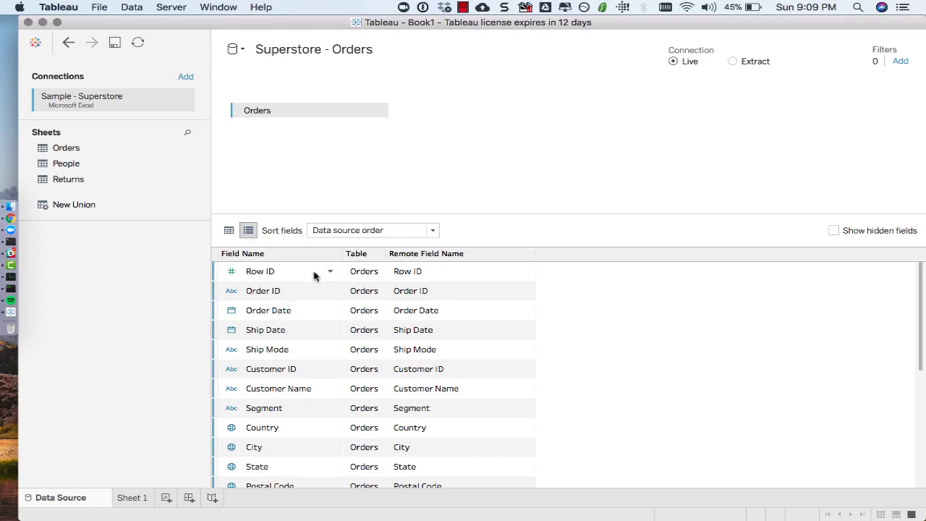
{"action": "left_click_drag", "start_coordinate": [920, 306], "coordinate": [919, 268]}
{"action": "left_click", "coordinate": [248, 275]}
{"action": "double_click", "coordinate": [282, 273]}
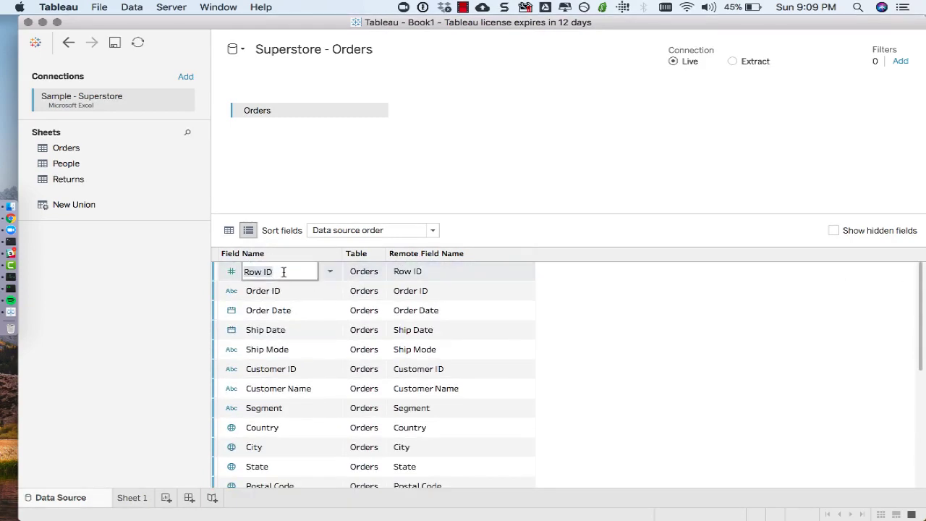
{"action": "key", "text": "Return"}
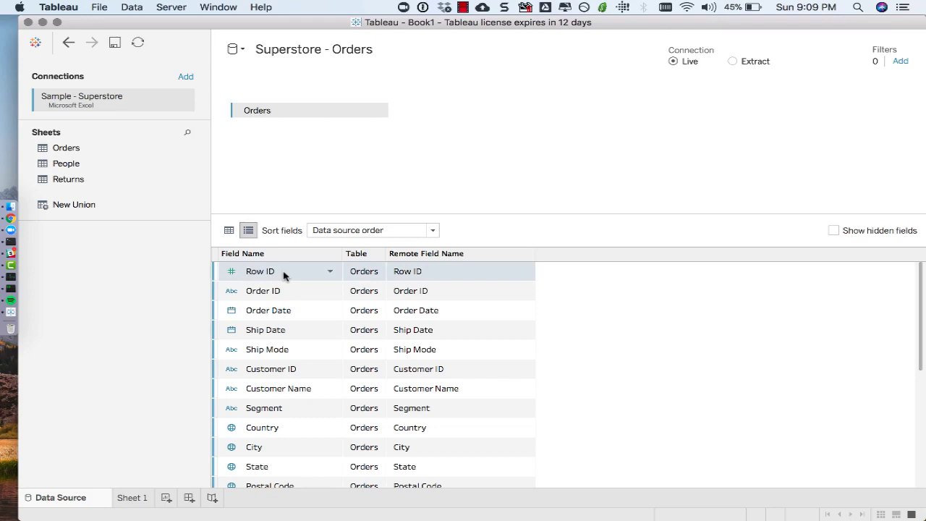
Step: Step through the editable field names from Order ID down to Segment and back up to Row ID without renaming any
{"action": "double_click", "coordinate": [277, 292]}
{"action": "key", "text": "Tab"}
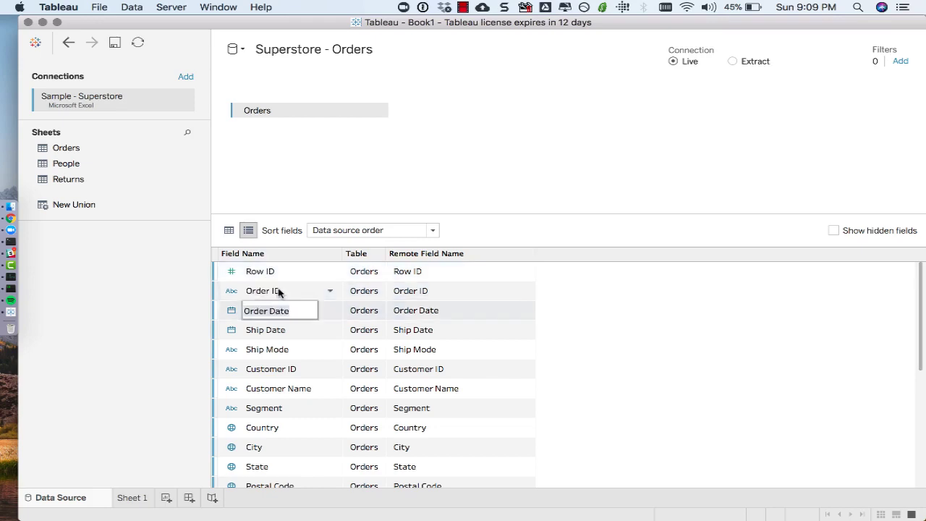
{"action": "key", "text": "Tab"}
{"action": "key", "text": "Tab"}
{"action": "key", "text": "Tab"}
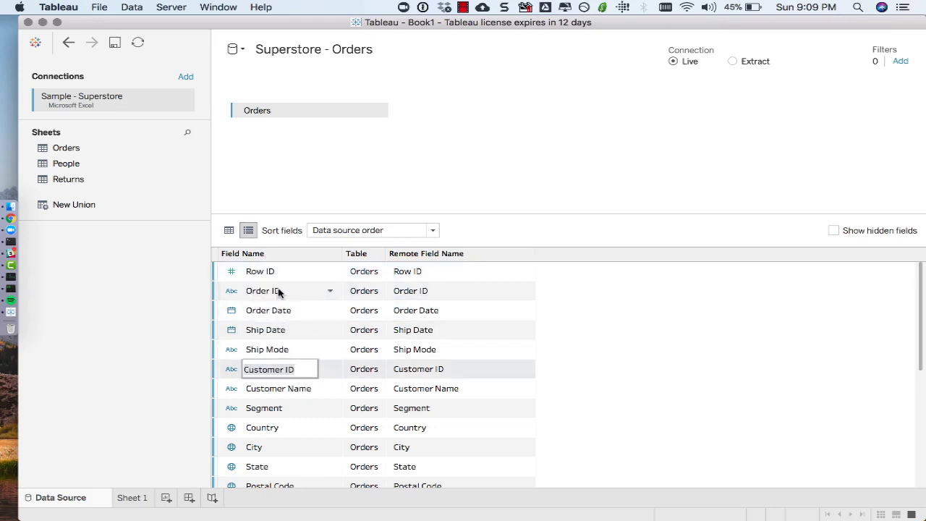
{"action": "key", "text": "Tab"}
{"action": "key", "text": "Tab"}
{"action": "key", "text": "Tab"}
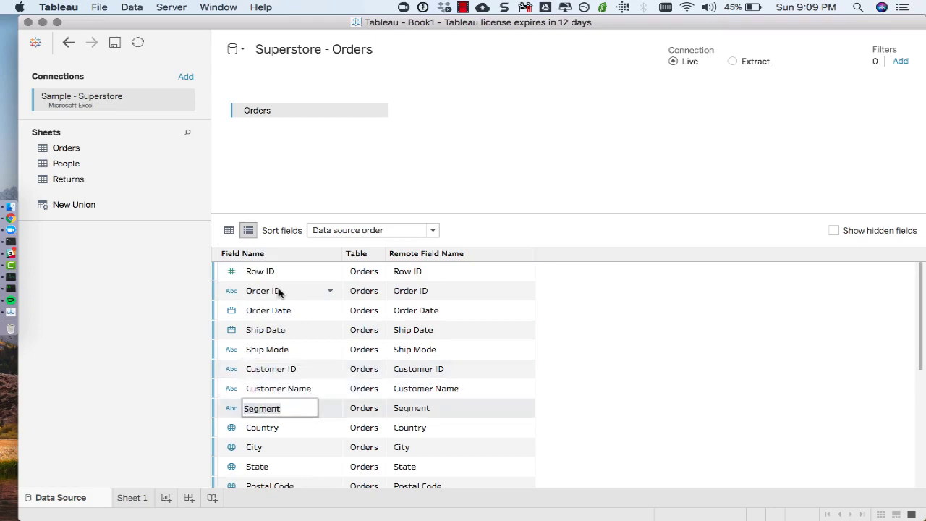
{"action": "key", "text": "shift+Tab"}
{"action": "key", "text": "shift+Tab"}
{"action": "key", "text": "shift+Tab"}
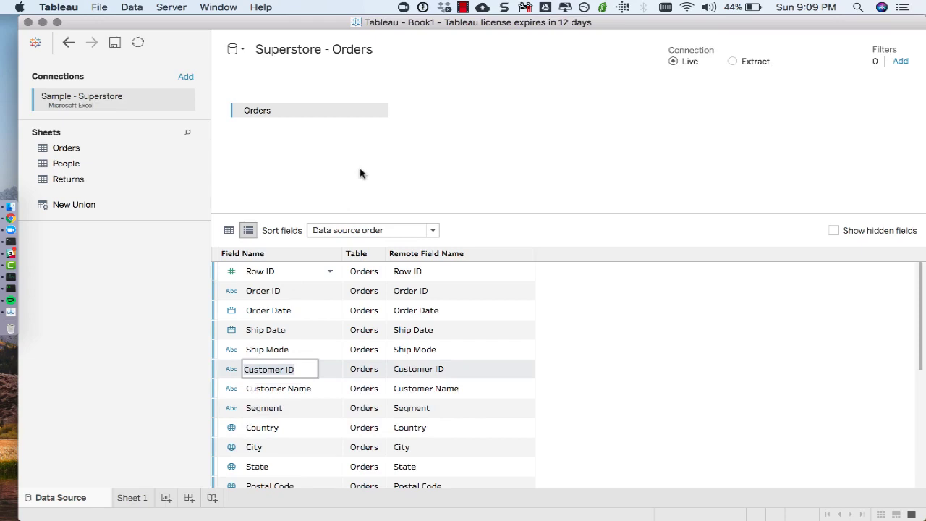
{"action": "key", "text": "shift+Tab"}
{"action": "key", "text": "shift+Tab"}
{"action": "key", "text": "shift+Tab"}
{"action": "key", "text": "shift+Tab"}
{"action": "key", "text": "shift+Tab"}
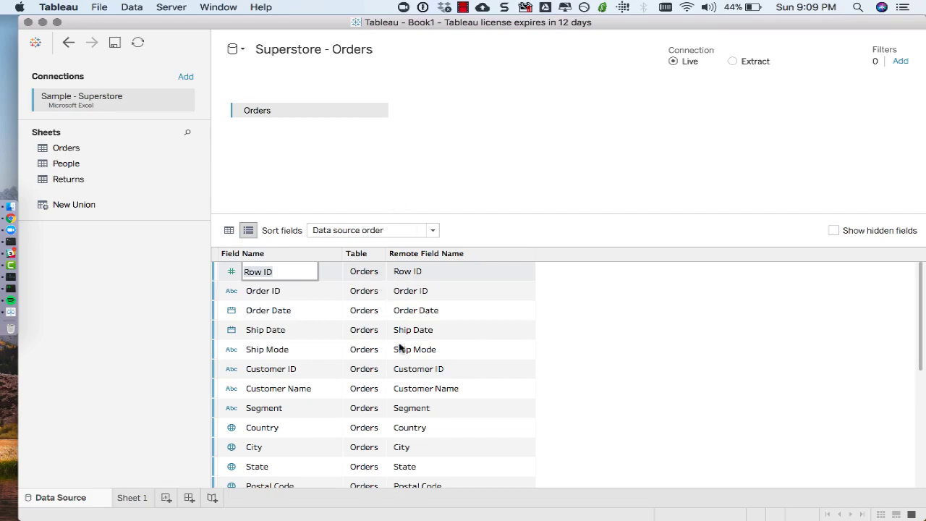
Step: Look through the full metadata list of Orders fields and leave the Row ID name editing without changes
{"action": "scroll", "coordinate": [409, 358], "scroll_direction": "down", "scroll_amount": 5}
{"action": "scroll", "coordinate": [401, 362], "scroll_direction": "up", "scroll_amount": 5}
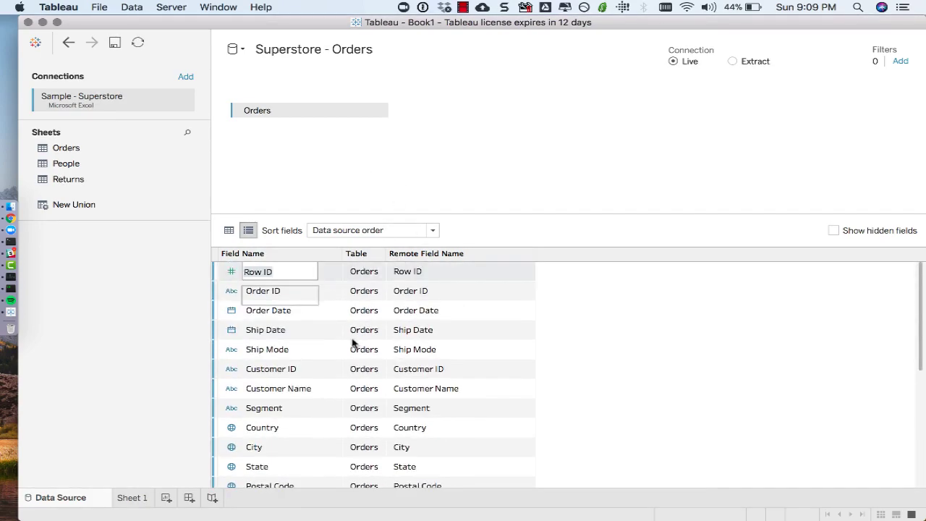
{"action": "scroll", "coordinate": [366, 296], "scroll_direction": "down", "scroll_amount": 2}
{"action": "scroll", "coordinate": [363, 289], "scroll_direction": "down", "scroll_amount": 5}
{"action": "scroll", "coordinate": [364, 289], "scroll_direction": "up", "scroll_amount": 6}
{"action": "scroll", "coordinate": [437, 409], "scroll_direction": "down", "scroll_amount": 3}
{"action": "scroll", "coordinate": [361, 407], "scroll_direction": "up", "scroll_amount": 5}
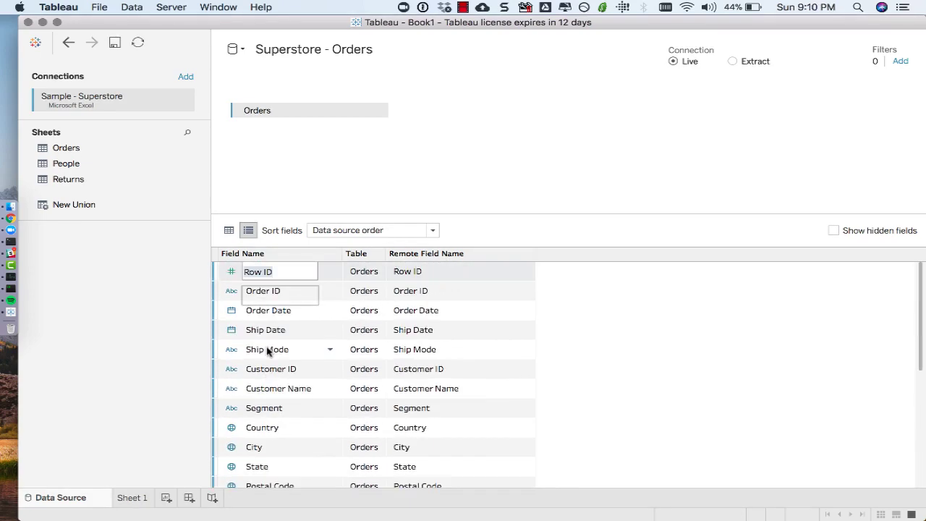
{"action": "left_click", "coordinate": [478, 179]}
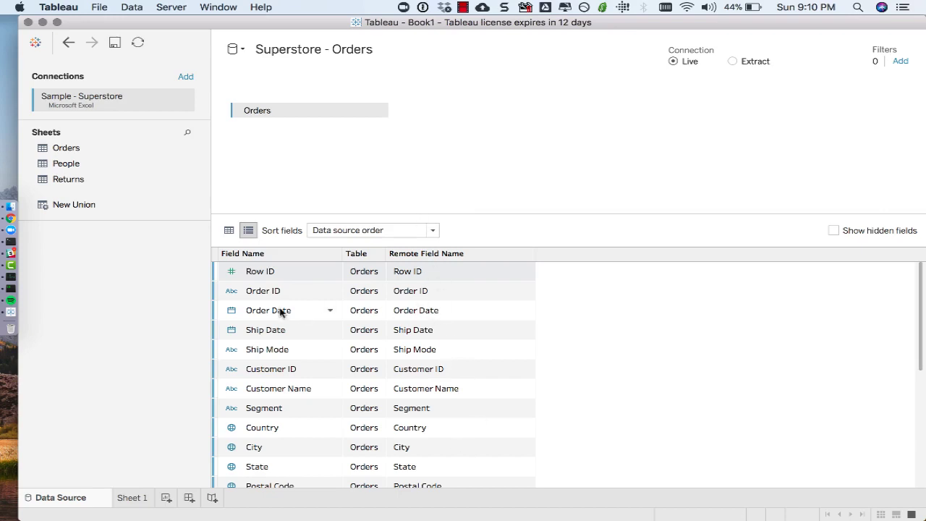
Step: View the data type options of the Row ID and Order ID fields in the metadata list, keeping their current types
{"action": "left_click", "coordinate": [232, 272]}
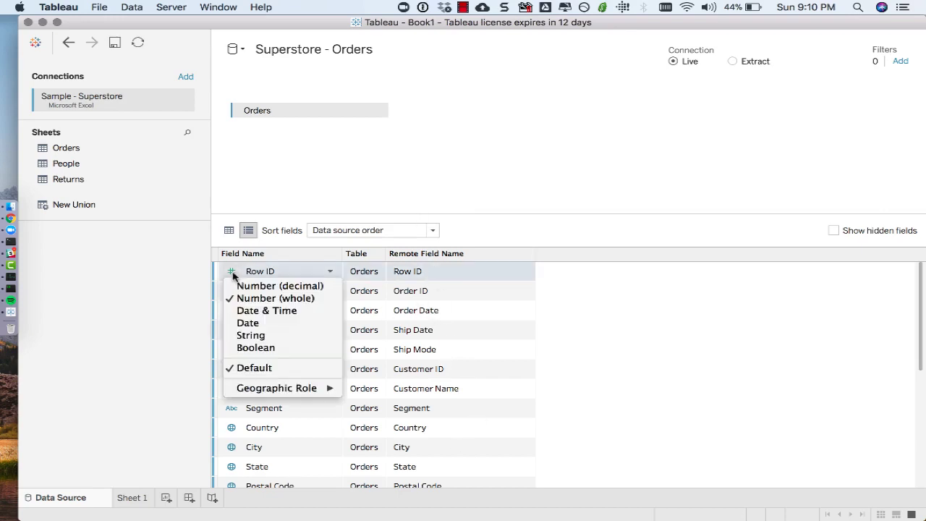
{"action": "left_click", "coordinate": [233, 276]}
{"action": "left_click", "coordinate": [232, 290]}
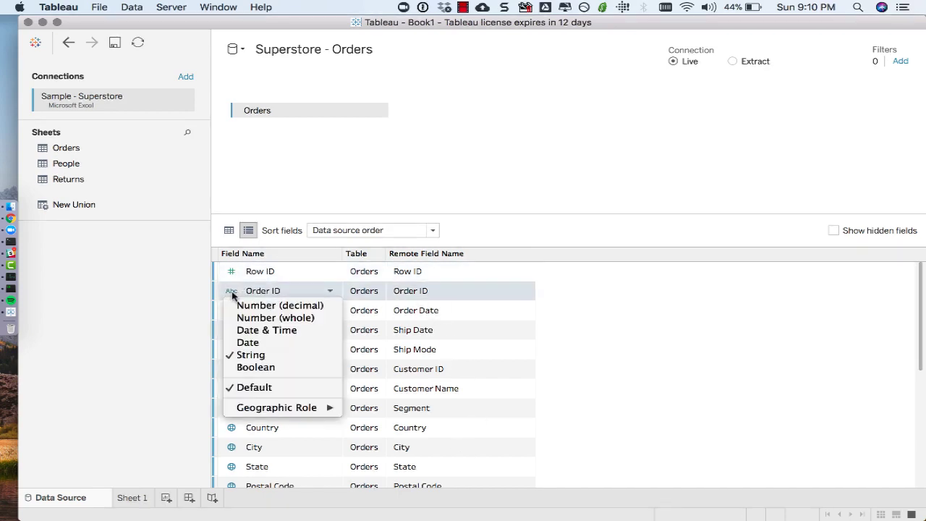
{"action": "left_click", "coordinate": [233, 292]}
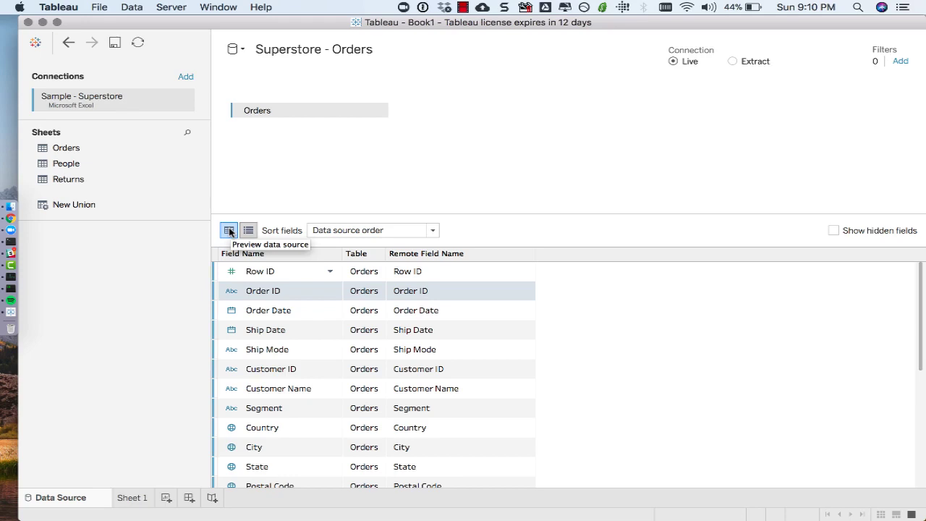
{"action": "left_click", "coordinate": [230, 272]}
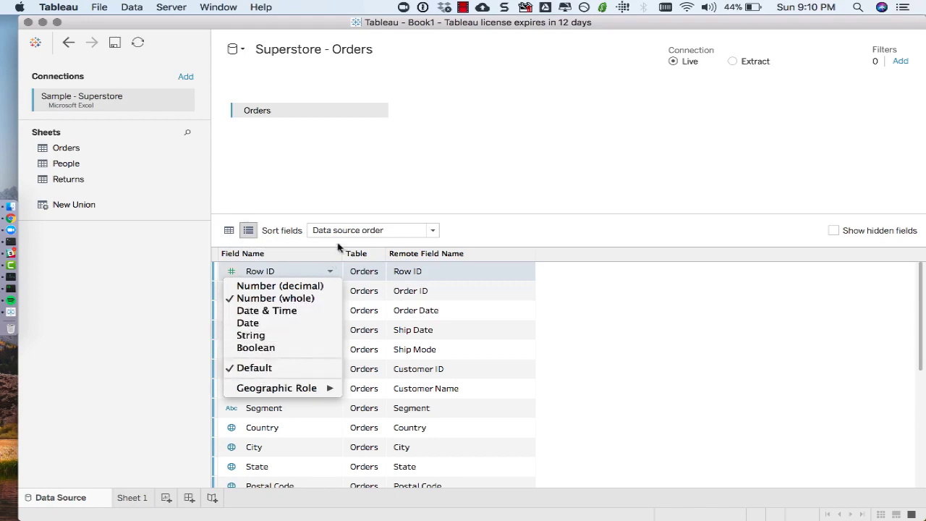
{"action": "left_click", "coordinate": [361, 193]}
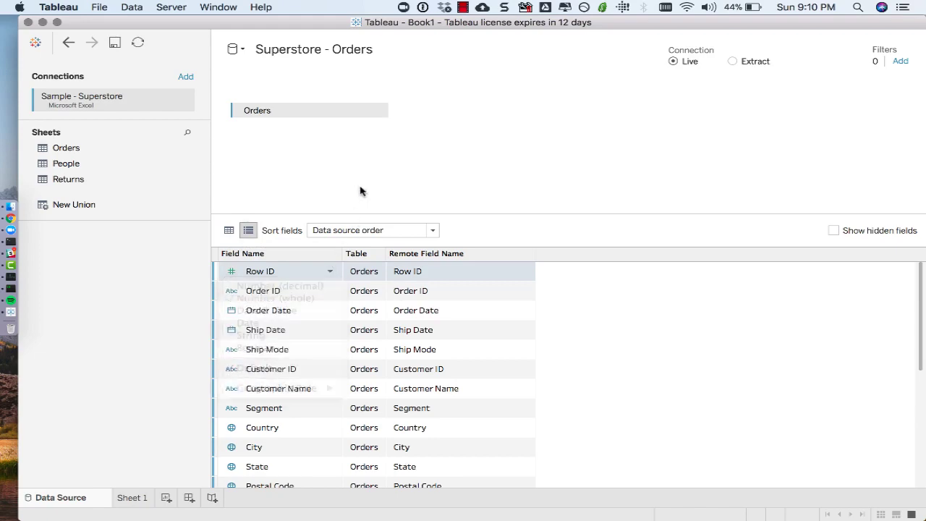
Step: Compare the data preview with the metadata list and inspect the Profit Ratio calculated field, keeping its name
{"action": "left_click", "coordinate": [228, 231]}
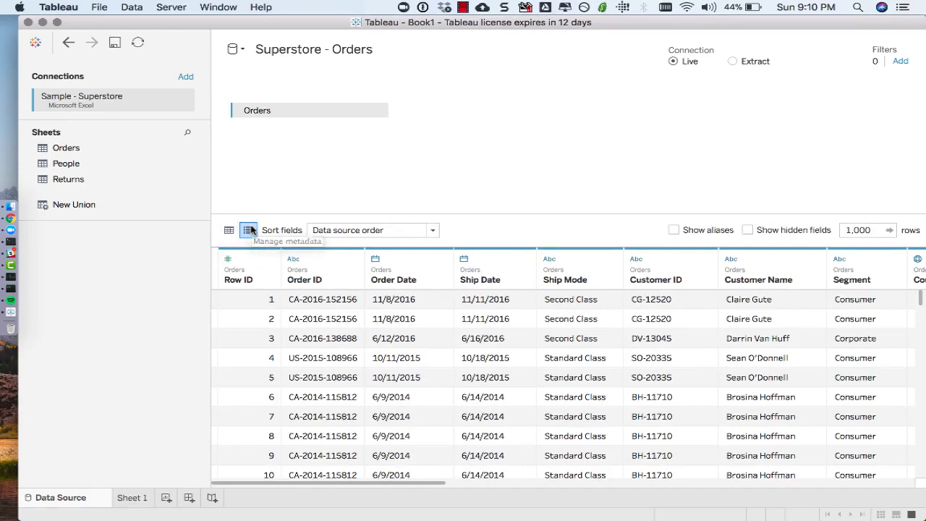
{"action": "left_click", "coordinate": [248, 230]}
{"action": "scroll", "coordinate": [313, 339], "scroll_direction": "down", "scroll_amount": 5}
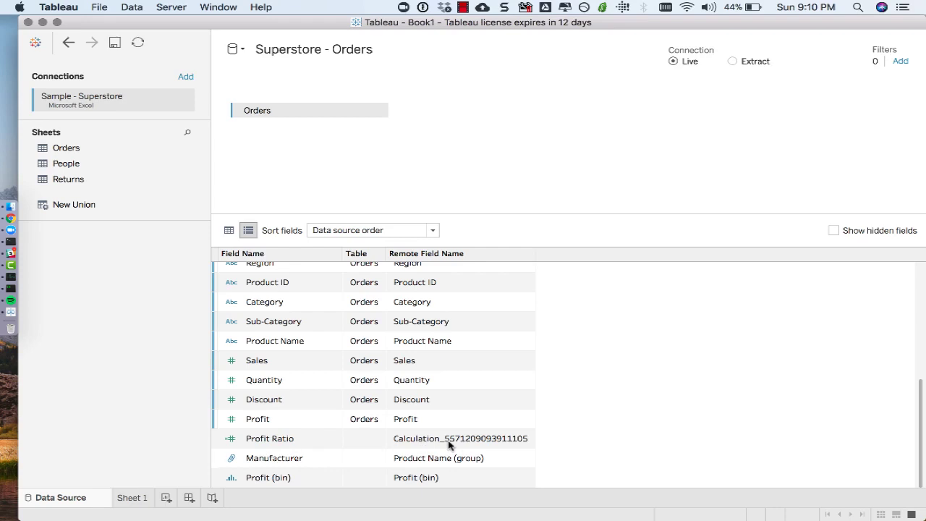
{"action": "left_click", "coordinate": [284, 444]}
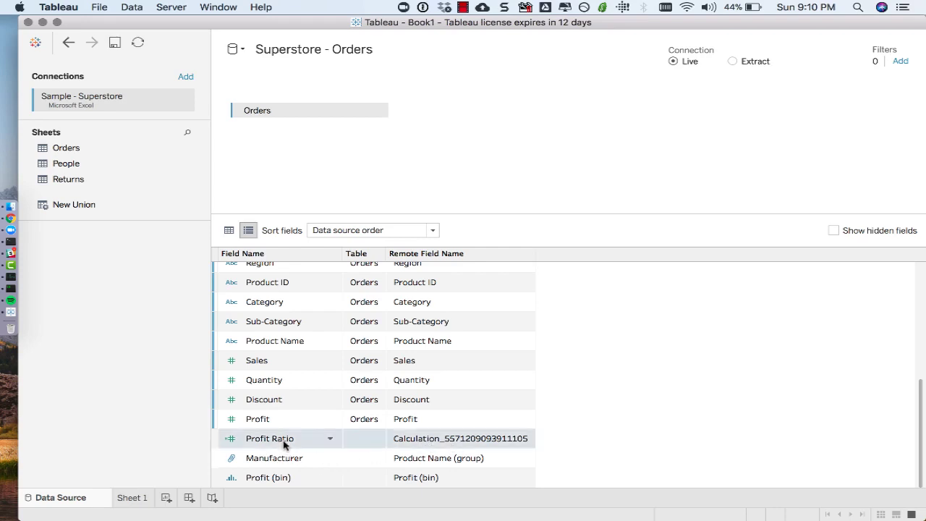
{"action": "left_click", "coordinate": [285, 443]}
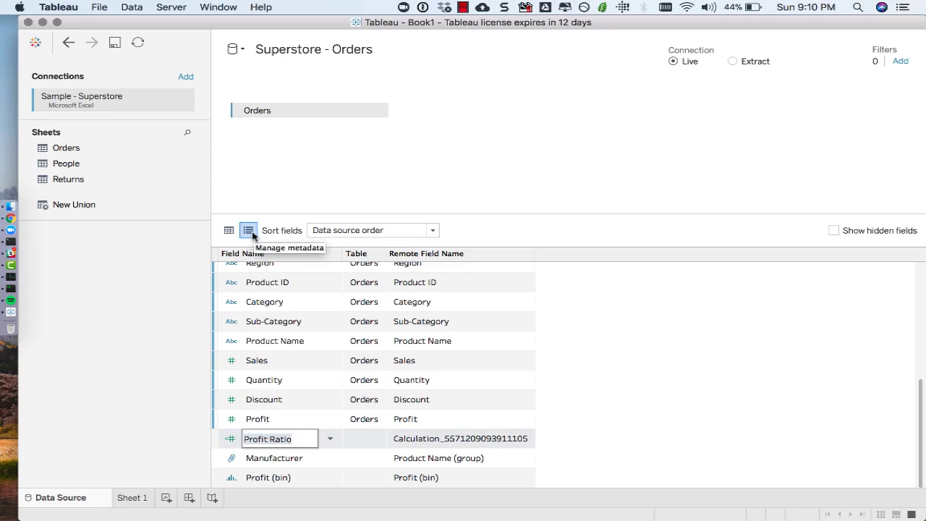
{"action": "left_click", "coordinate": [497, 417]}
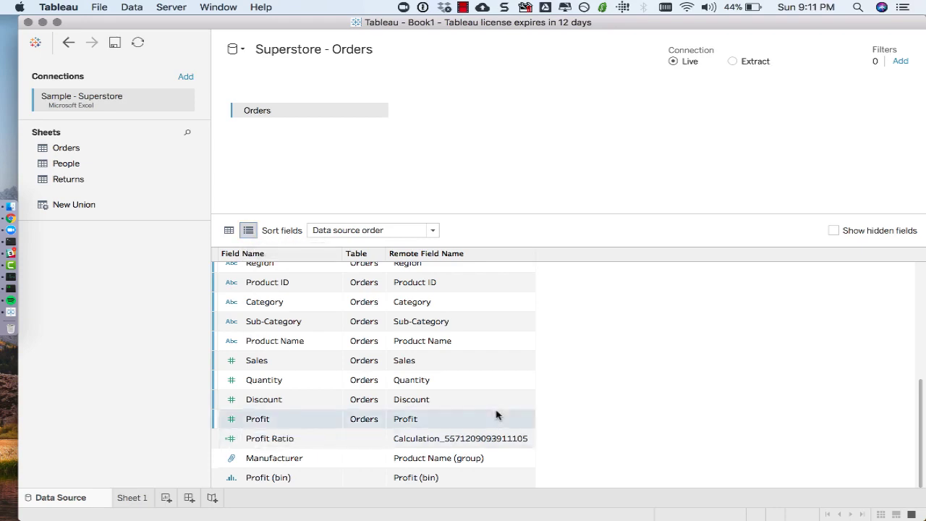
Step: Return to the data preview, and view the available options for the Profit Ratio measure in Sheet 1
{"action": "left_click", "coordinate": [229, 230]}
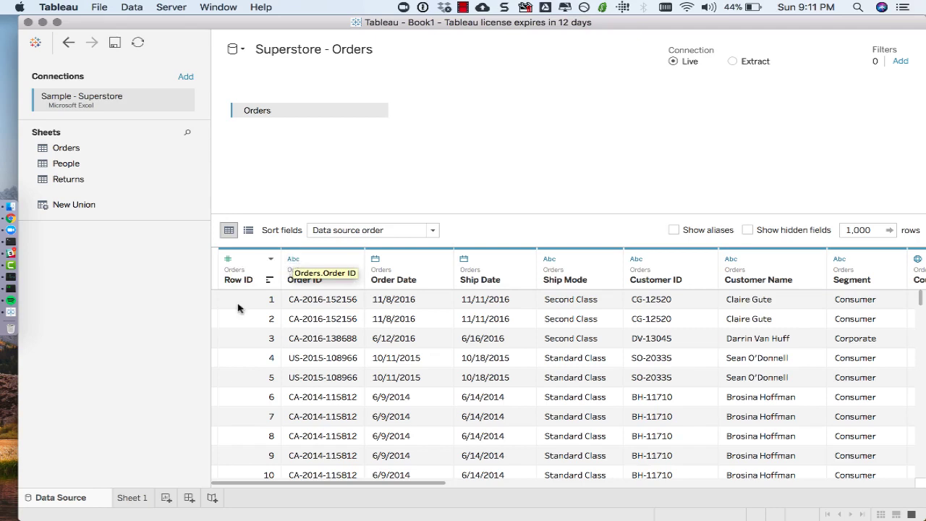
{"action": "left_click", "coordinate": [138, 497]}
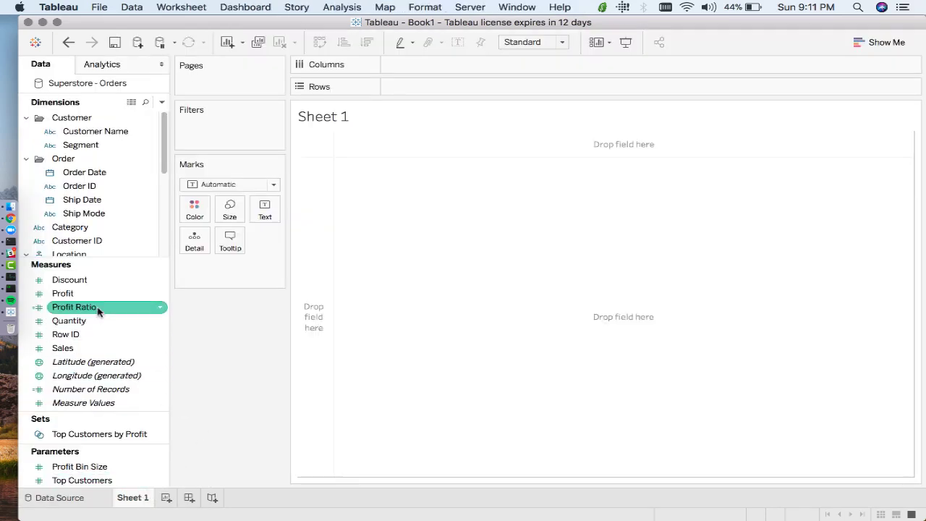
{"action": "right_click", "coordinate": [98, 310]}
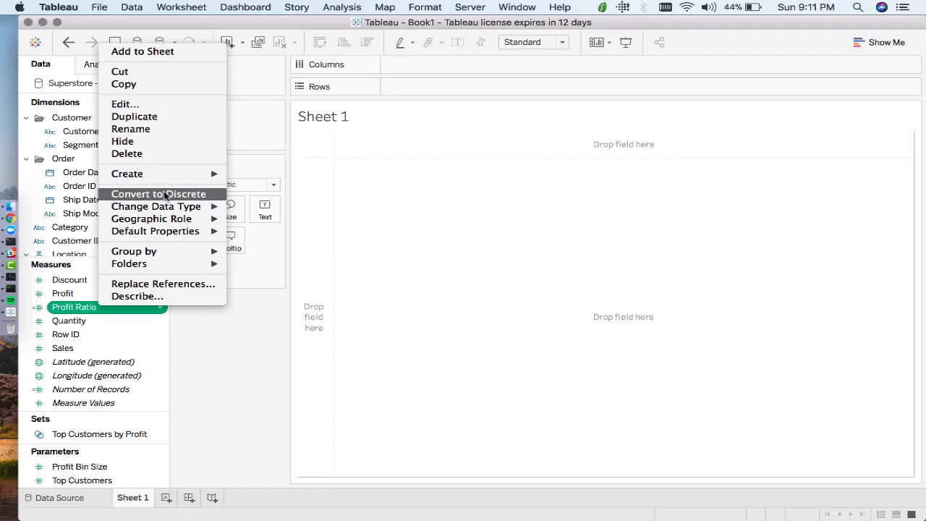
{"action": "left_click", "coordinate": [89, 500]}
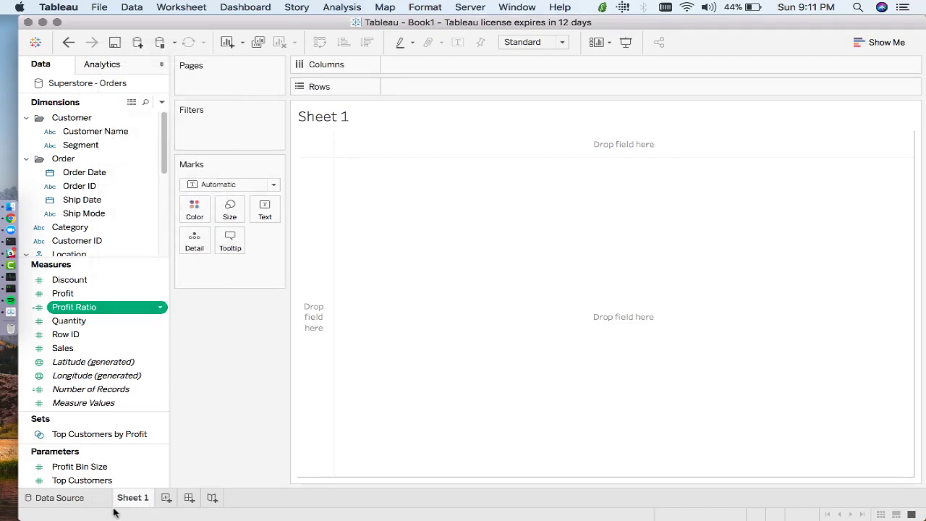
Step: Go back to the Data Source page and review the preview columns through Profit (bin), returning to Row ID
{"action": "left_click", "coordinate": [91, 499]}
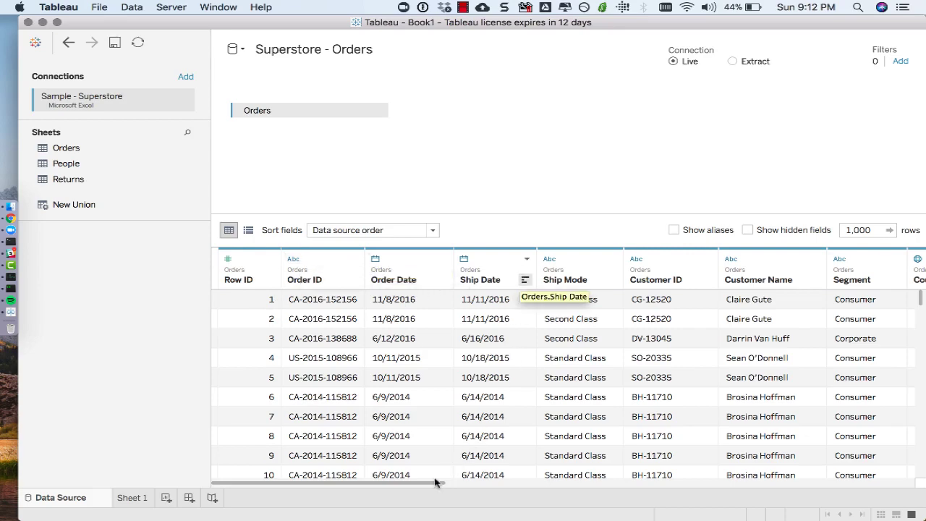
{"action": "left_click_drag", "start_coordinate": [429, 483], "coordinate": [630, 485]}
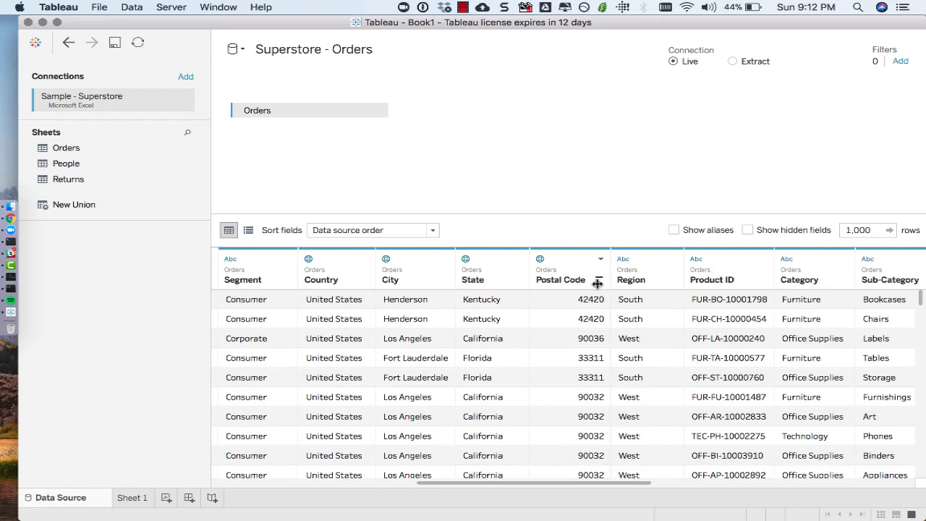
{"action": "left_click_drag", "start_coordinate": [599, 482], "coordinate": [867, 477]}
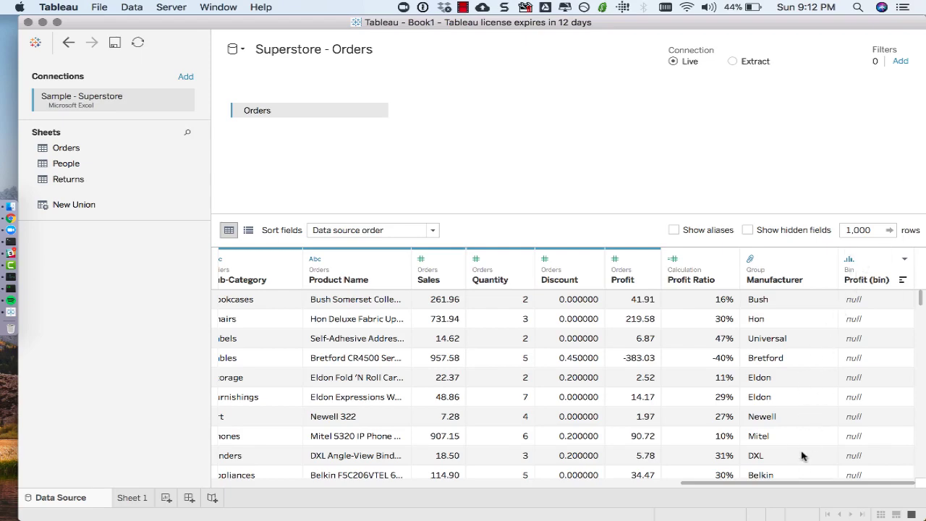
{"action": "left_click_drag", "start_coordinate": [790, 487], "coordinate": [289, 477]}
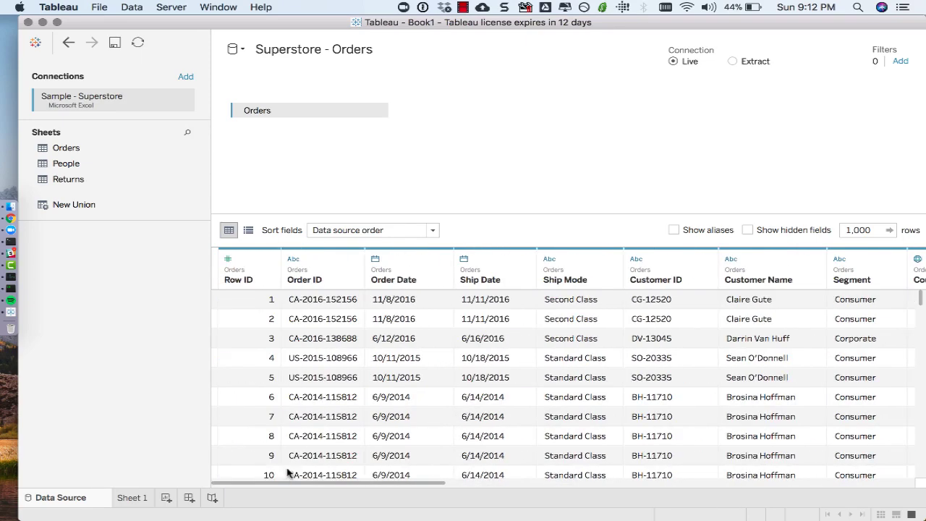
Step: Change the Row ID data type to Number (decimal) and set it back to Number (whole)
{"action": "left_click", "coordinate": [229, 259]}
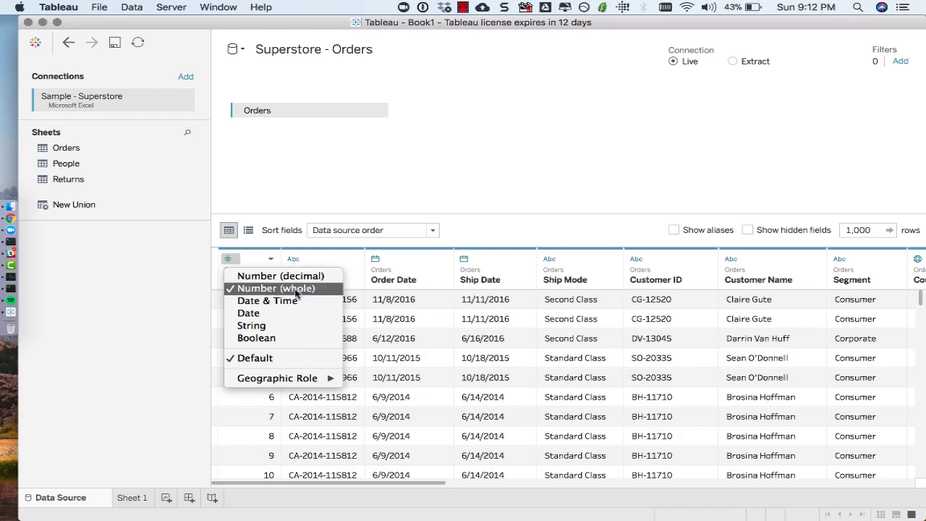
{"action": "left_click", "coordinate": [277, 289]}
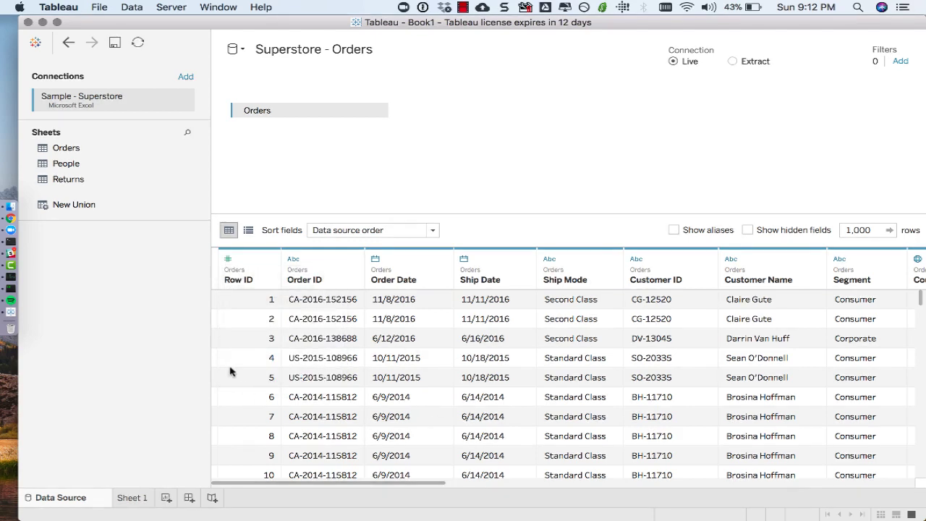
{"action": "left_click", "coordinate": [228, 259]}
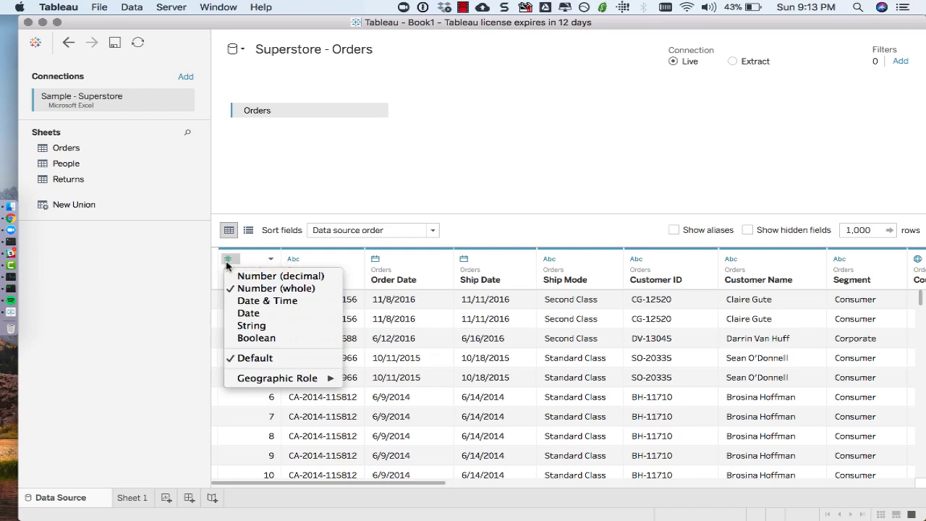
{"action": "left_click", "coordinate": [265, 276]}
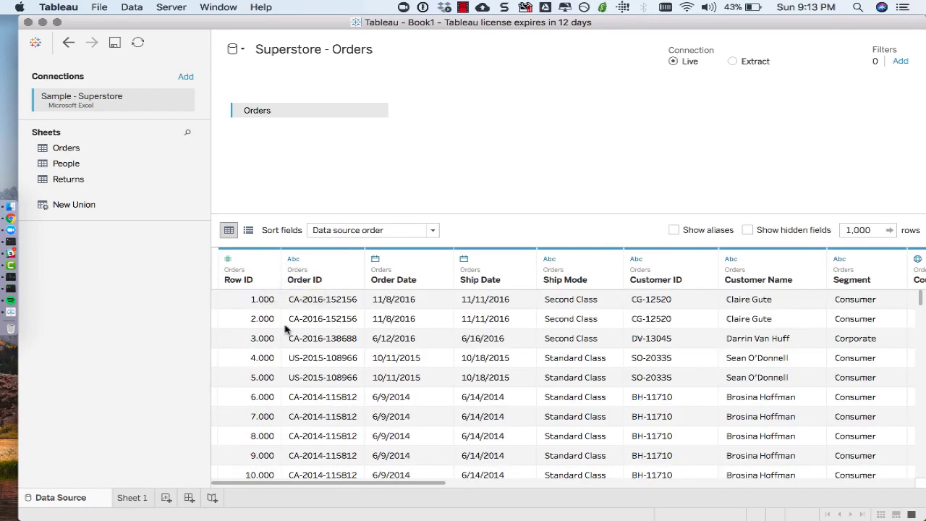
{"action": "left_click", "coordinate": [229, 259]}
{"action": "left_click", "coordinate": [253, 290]}
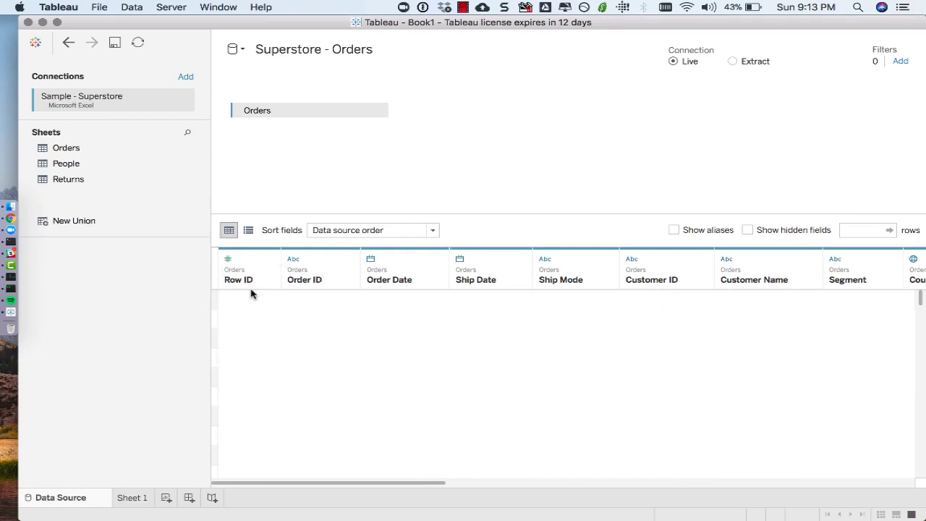
Step: Review the available data types for Row ID, and those for the Discount measure in Sheet 1, changing neither
{"action": "left_click", "coordinate": [230, 260]}
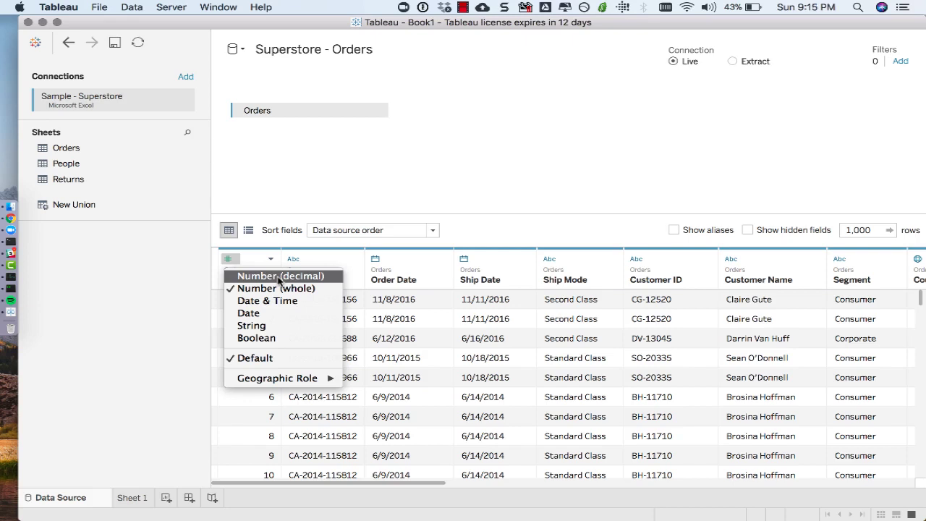
{"action": "left_click", "coordinate": [337, 206]}
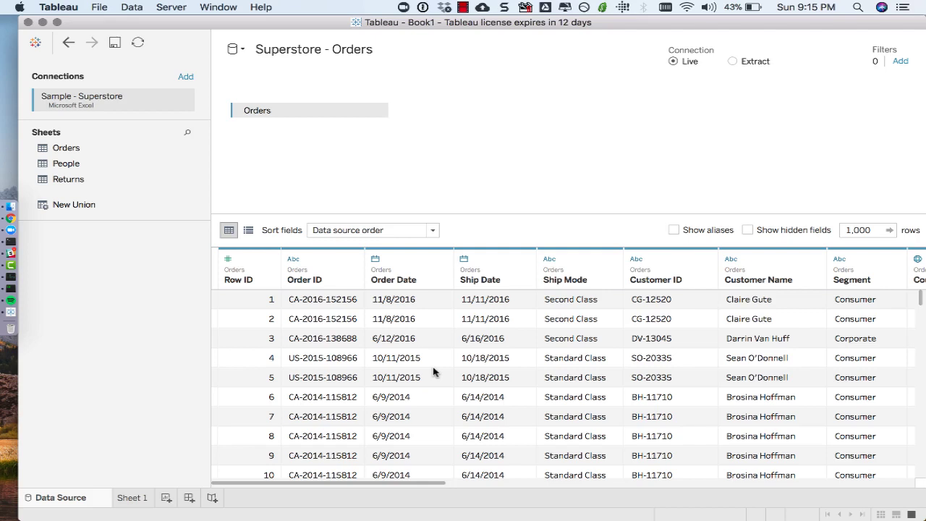
{"action": "left_click", "coordinate": [130, 498]}
{"action": "left_click", "coordinate": [161, 284]}
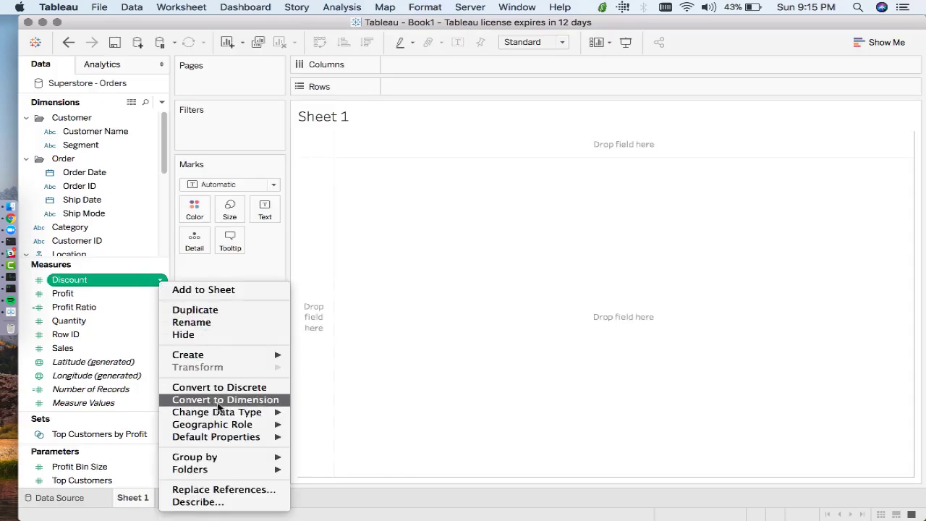
{"action": "mouse_move", "coordinate": [227, 415]}
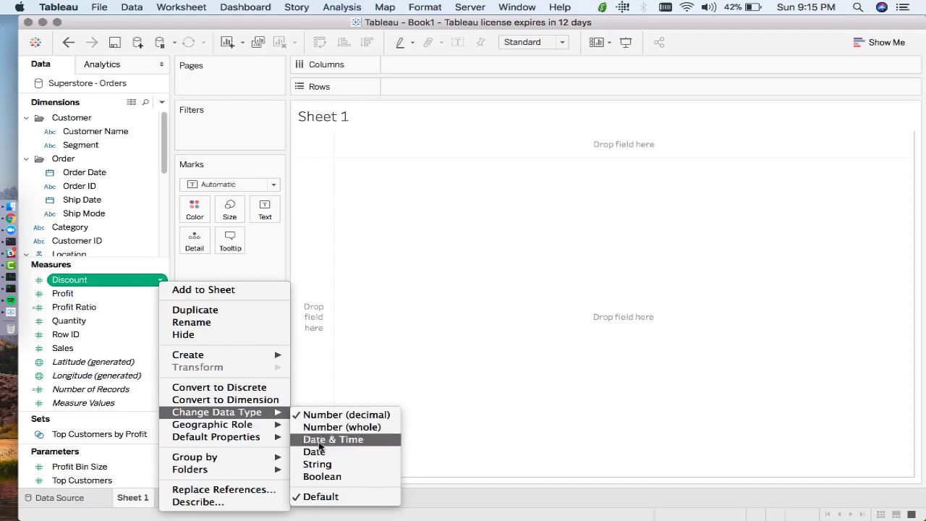
{"action": "left_click", "coordinate": [239, 270]}
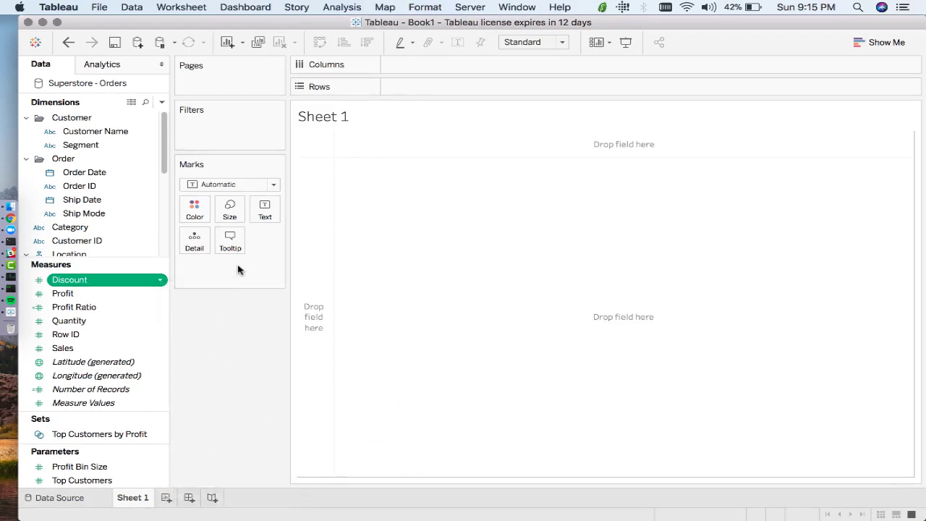
Step: Return to the Data Source page and view the available data types for Row ID, Order ID and Order Date
{"action": "left_click", "coordinate": [61, 498]}
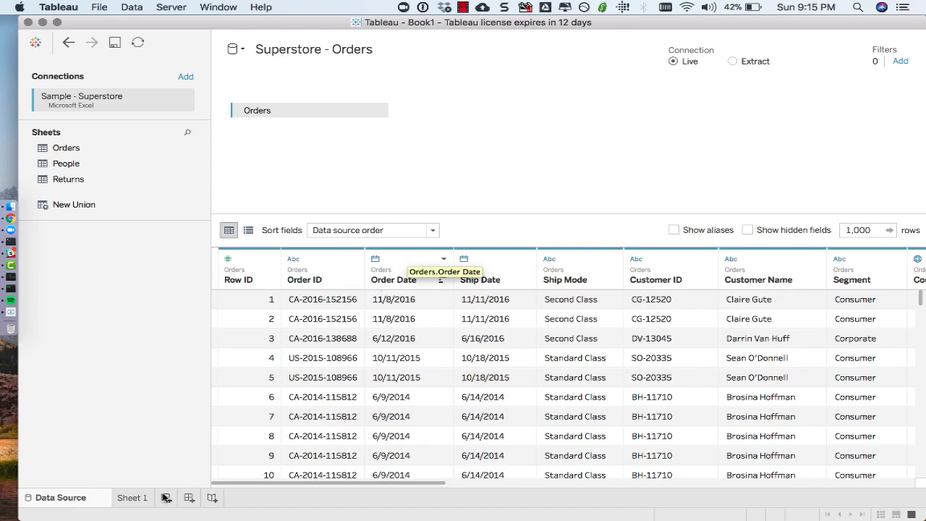
{"action": "left_click", "coordinate": [137, 499]}
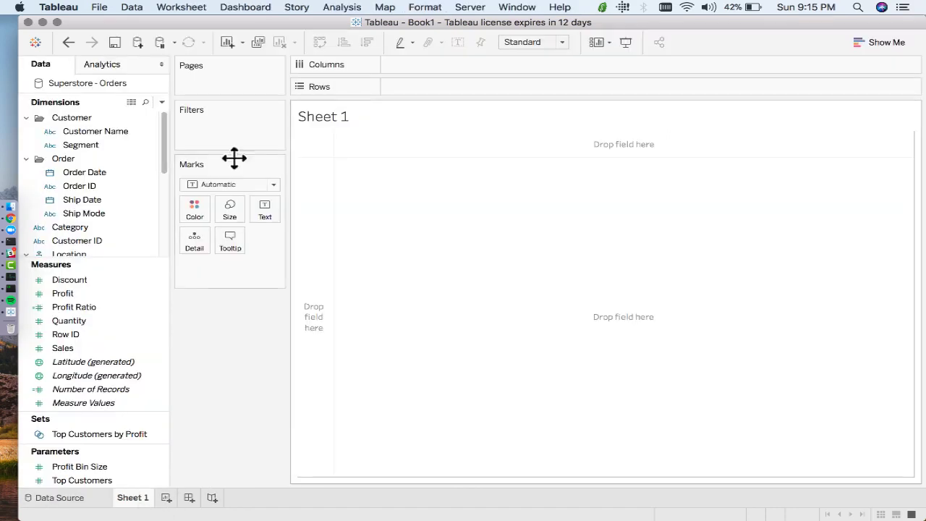
{"action": "left_click", "coordinate": [82, 499]}
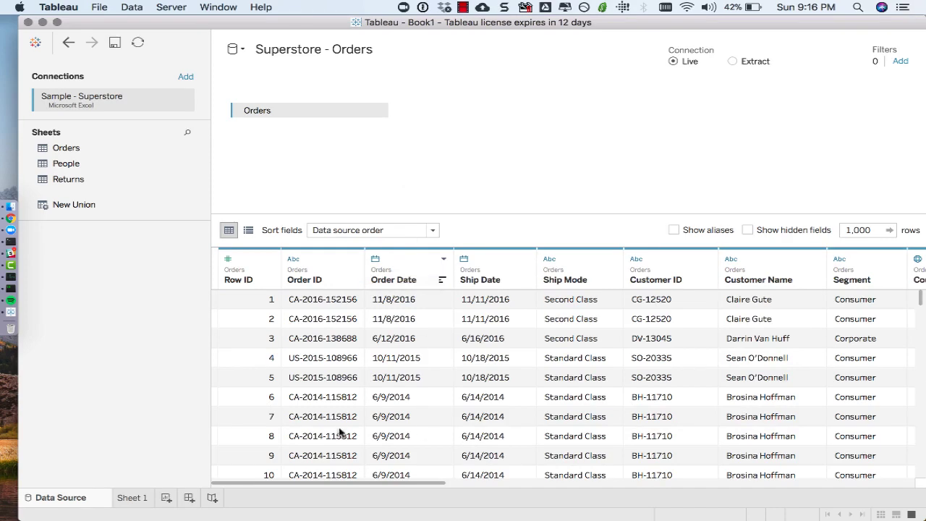
{"action": "left_click", "coordinate": [230, 259]}
{"action": "left_click", "coordinate": [298, 261]}
{"action": "left_click", "coordinate": [293, 259]}
{"action": "left_click", "coordinate": [375, 262]}
{"action": "left_click", "coordinate": [375, 260]}
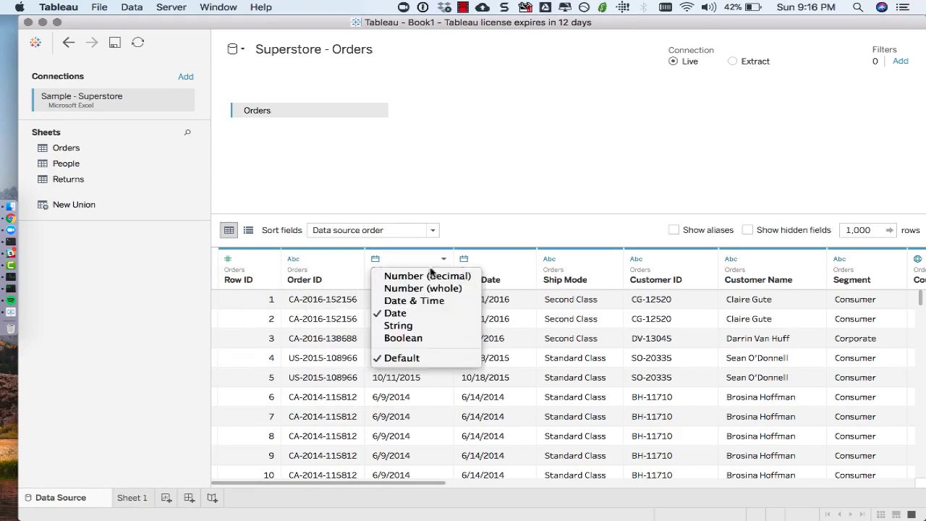
{"action": "left_click", "coordinate": [376, 261]}
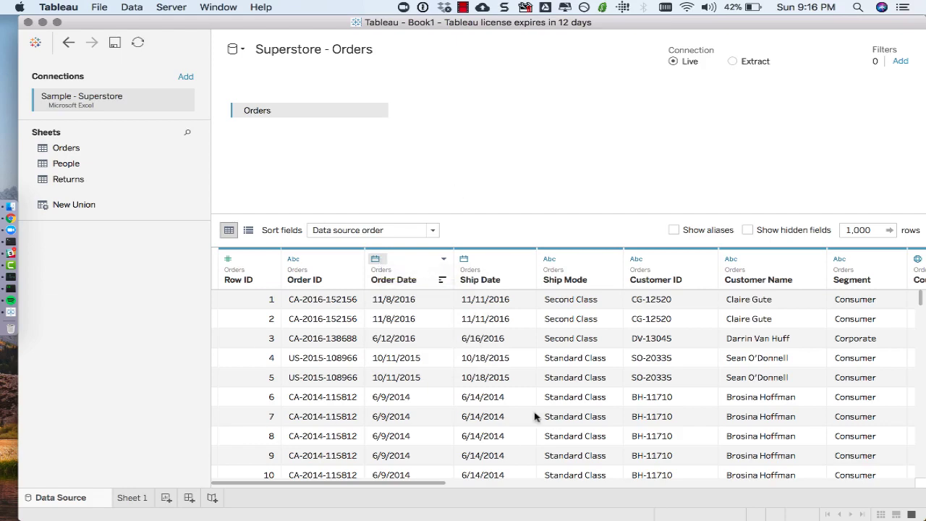
Step: Check the dimensions and measures in Sheet 1 and return to the Data Source page
{"action": "left_click_drag", "start_coordinate": [357, 488], "coordinate": [329, 488]}
{"action": "left_click", "coordinate": [130, 497]}
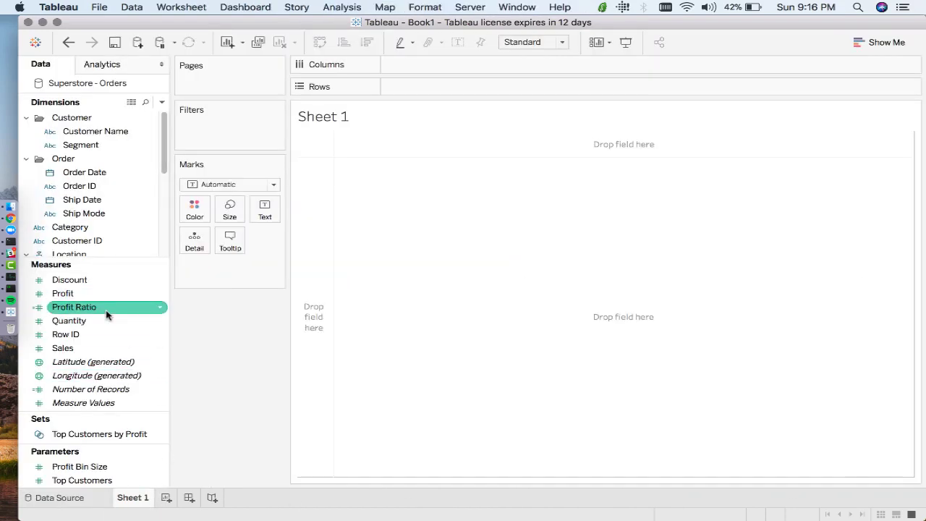
{"action": "left_click", "coordinate": [73, 497]}
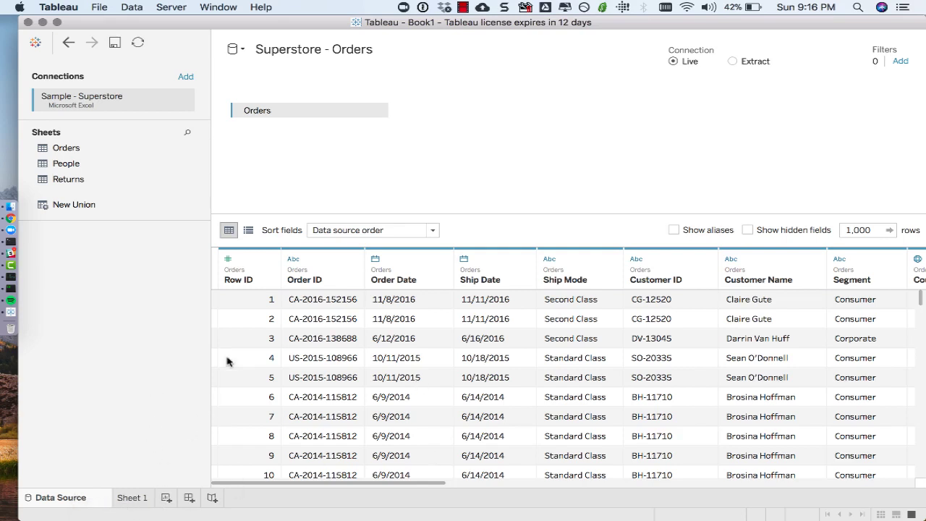
Step: Change the Row ID data type to String and review the field options and data types offered for it
{"action": "left_click", "coordinate": [228, 261]}
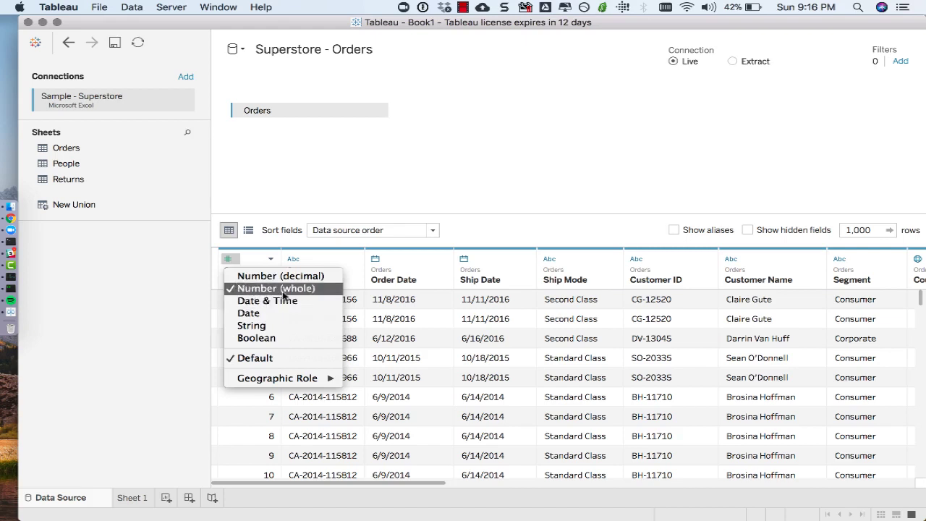
{"action": "left_click", "coordinate": [251, 326]}
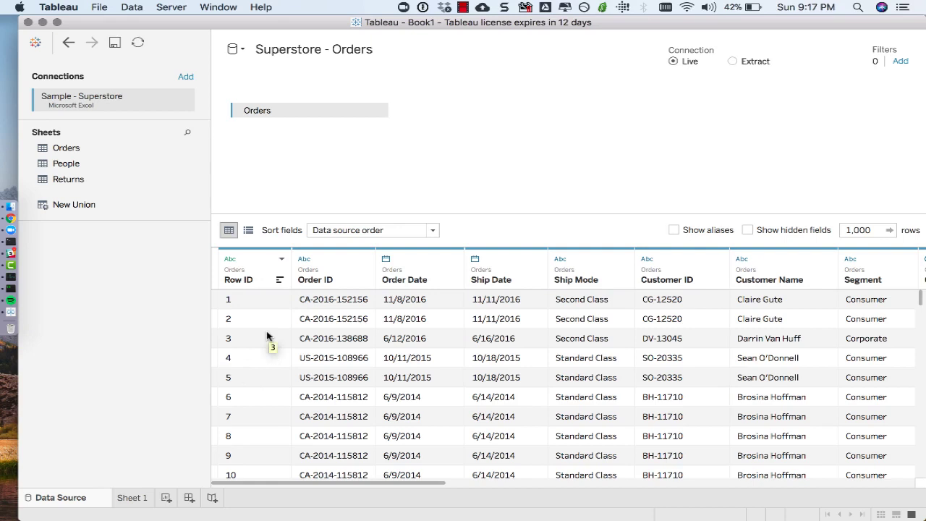
{"action": "left_click", "coordinate": [230, 260]}
{"action": "left_click", "coordinate": [231, 260]}
{"action": "left_click", "coordinate": [282, 259]}
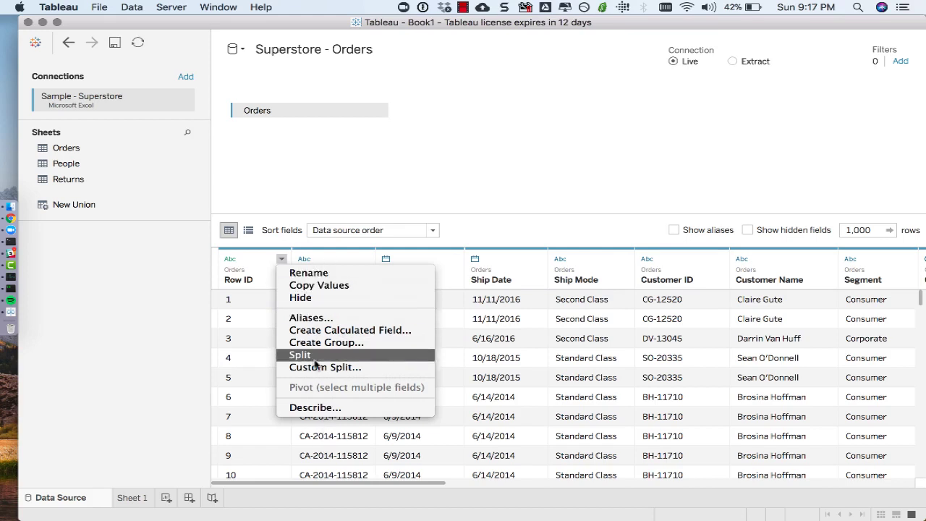
{"action": "left_click", "coordinate": [257, 304]}
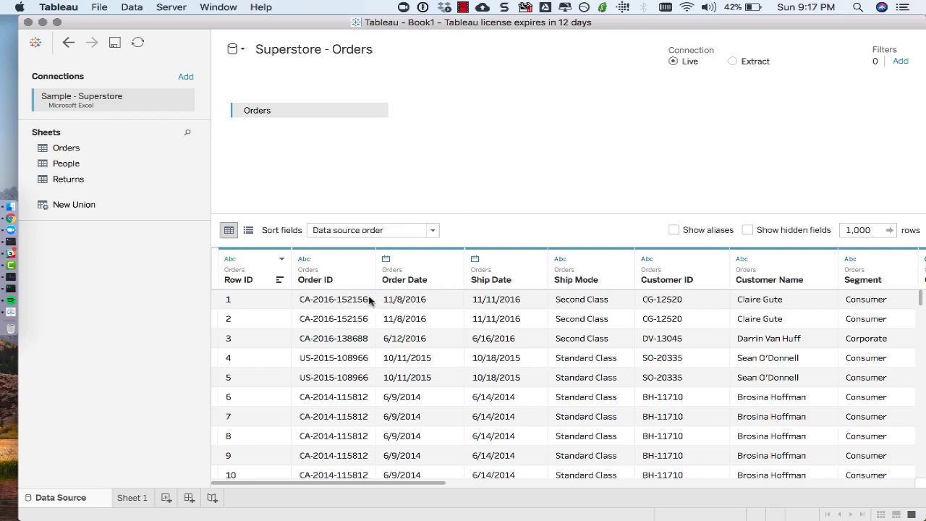
{"action": "left_click", "coordinate": [281, 259]}
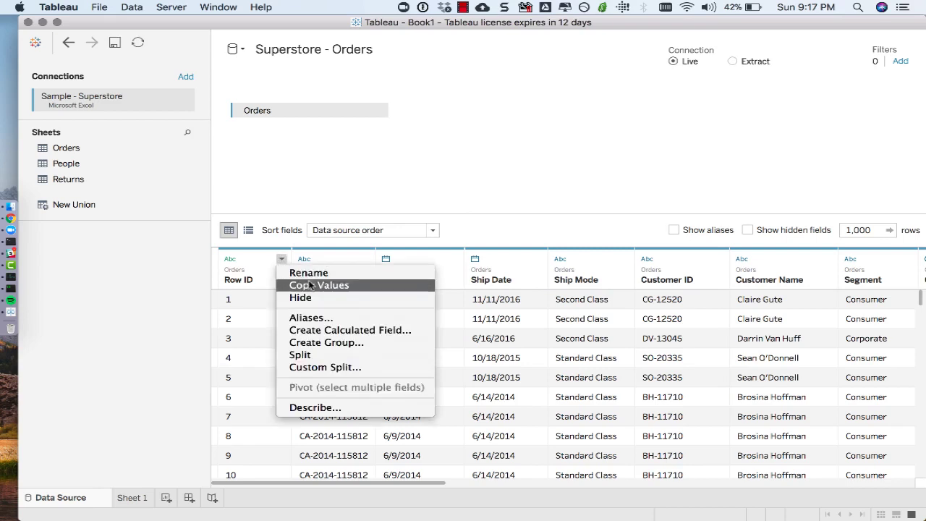
{"action": "left_click", "coordinate": [229, 261]}
{"action": "left_click", "coordinate": [228, 262]}
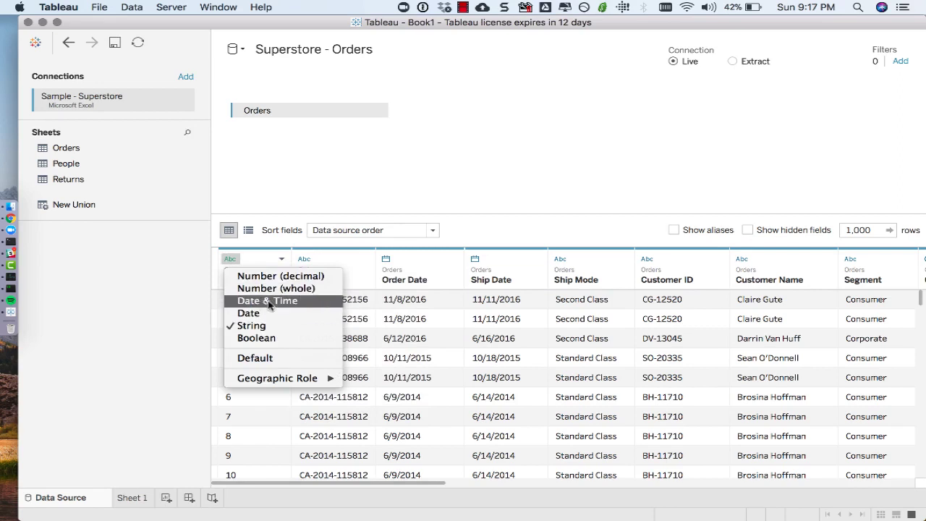
Step: View the available data types for Order Date, keeping it as Date
{"action": "left_click", "coordinate": [384, 260]}
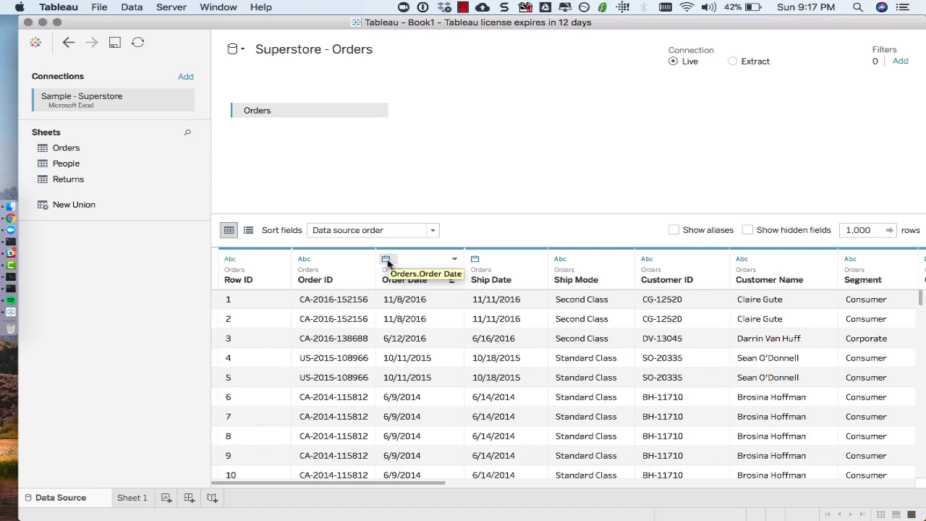
{"action": "left_click", "coordinate": [386, 261]}
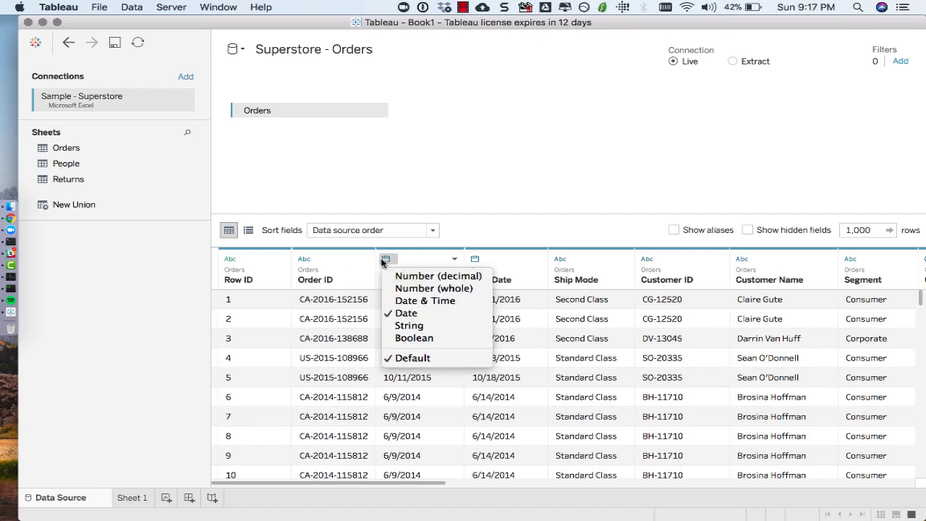
{"action": "left_click", "coordinate": [405, 316]}
Step: Switch the Row ID data type to Number (whole), to Number (decimal), and back to String
{"action": "left_click", "coordinate": [230, 259]}
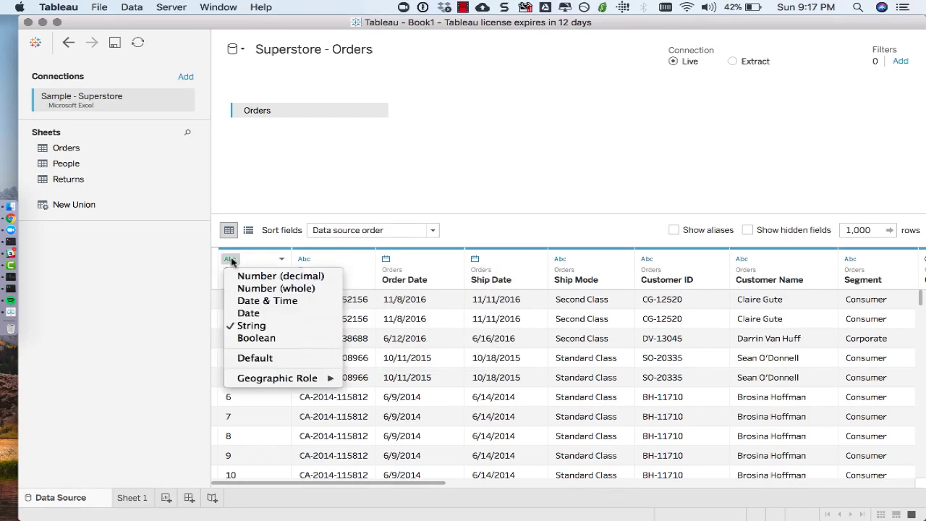
{"action": "left_click", "coordinate": [246, 287]}
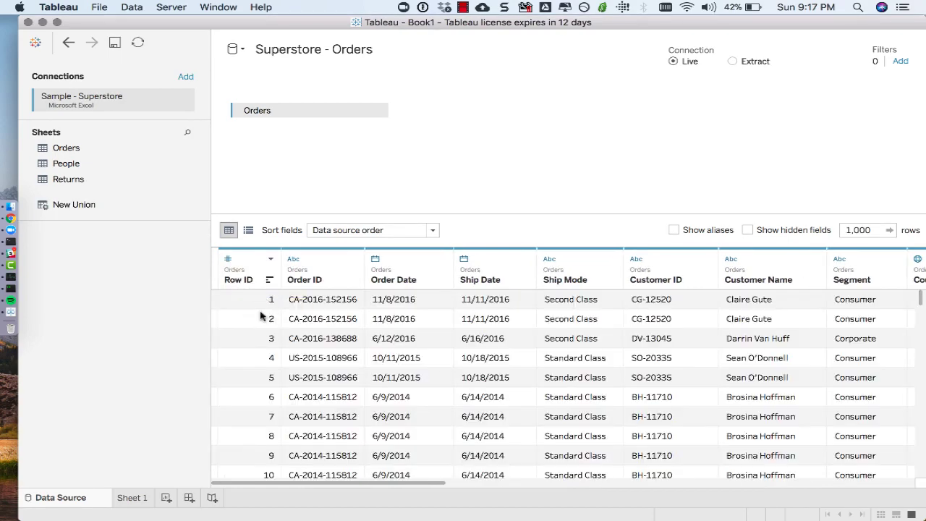
{"action": "left_click", "coordinate": [228, 258]}
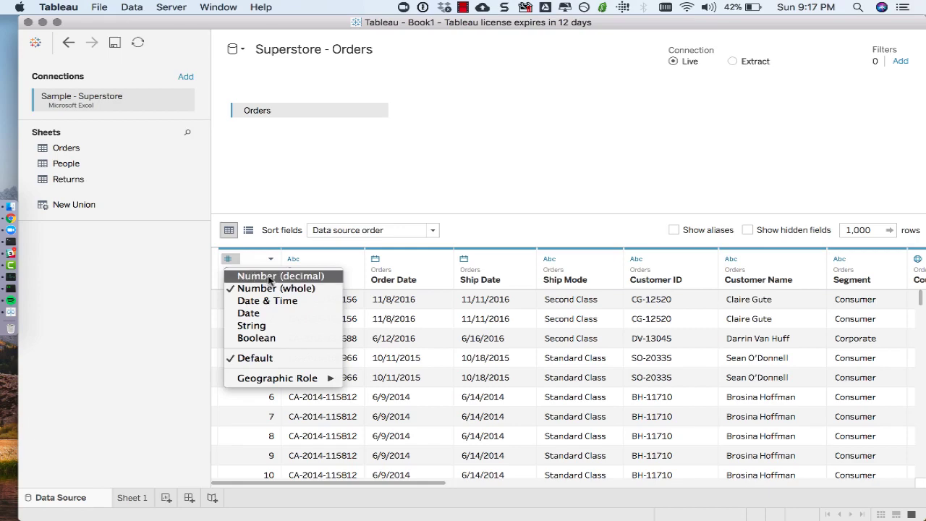
{"action": "left_click", "coordinate": [269, 276]}
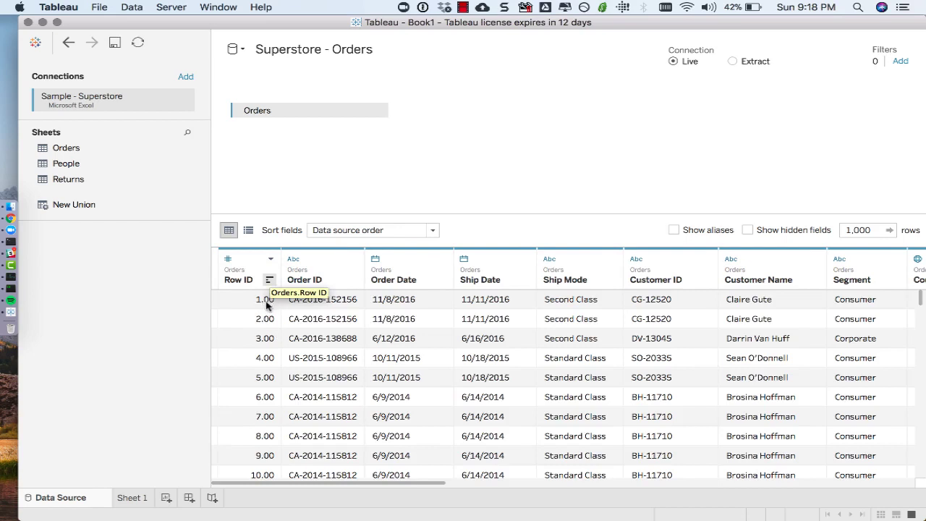
{"action": "left_click", "coordinate": [228, 260]}
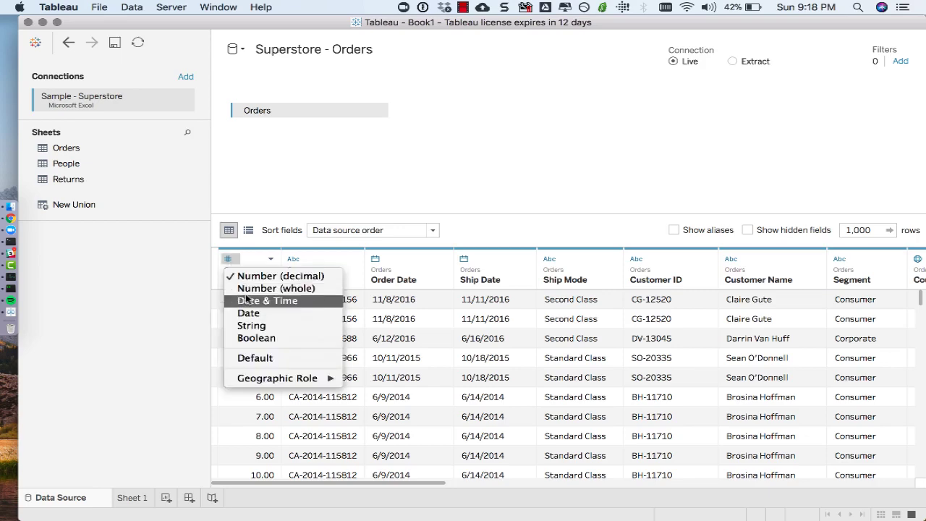
{"action": "left_click", "coordinate": [252, 326]}
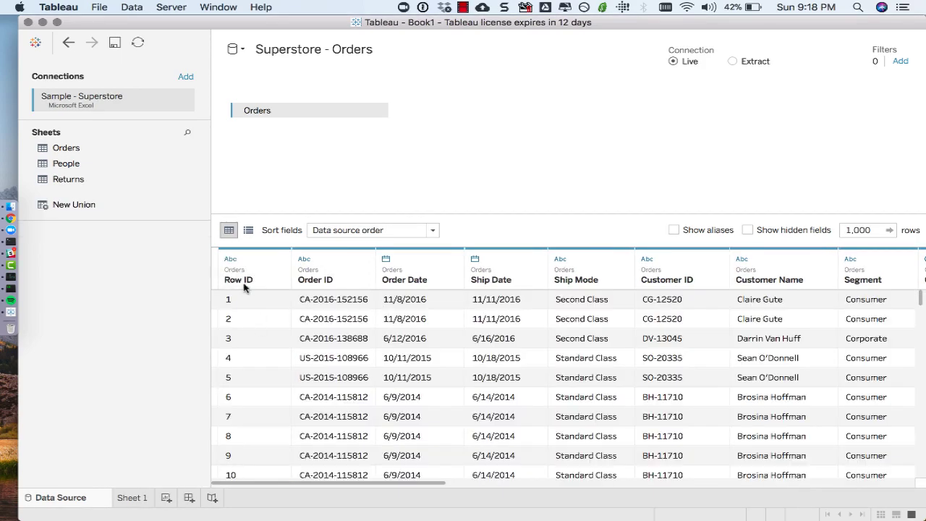
Step: Change the Order Date data type to Date & Time and set it back to Date
{"action": "left_click", "coordinate": [386, 258]}
{"action": "left_click", "coordinate": [408, 300]}
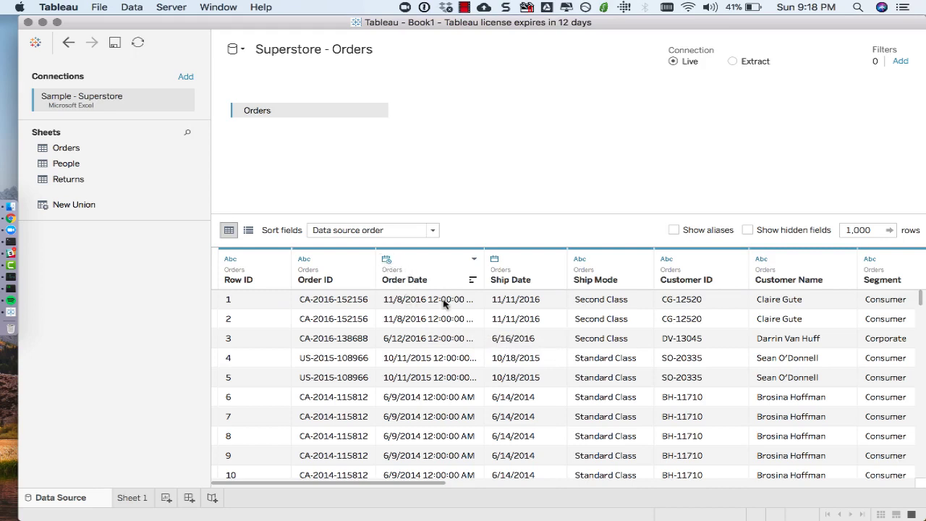
{"action": "left_click", "coordinate": [386, 259]}
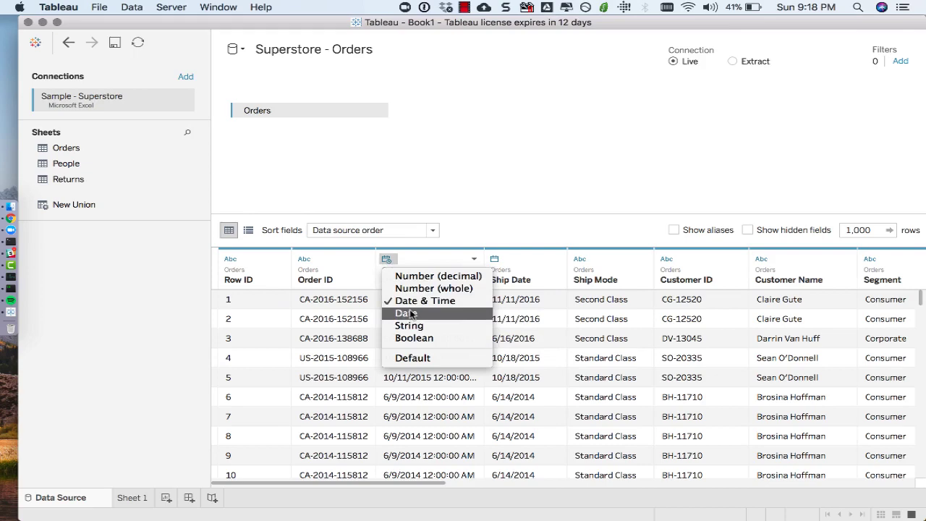
{"action": "left_click", "coordinate": [409, 313]}
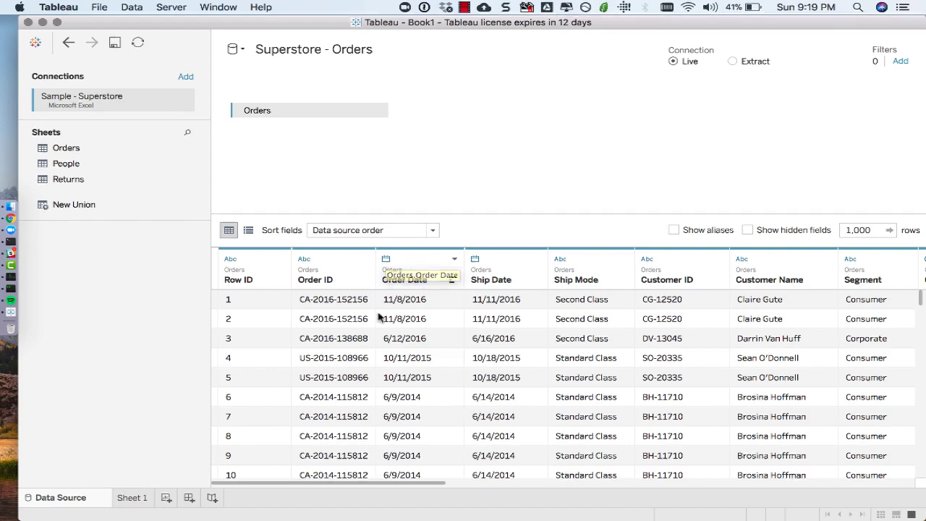
Step: Create a calculated field named Boolean from Ship Mode with the formula [Ship Mode] = "Second Class"
{"action": "scroll", "coordinate": [427, 483], "scroll_direction": "right", "scroll_amount": 3}
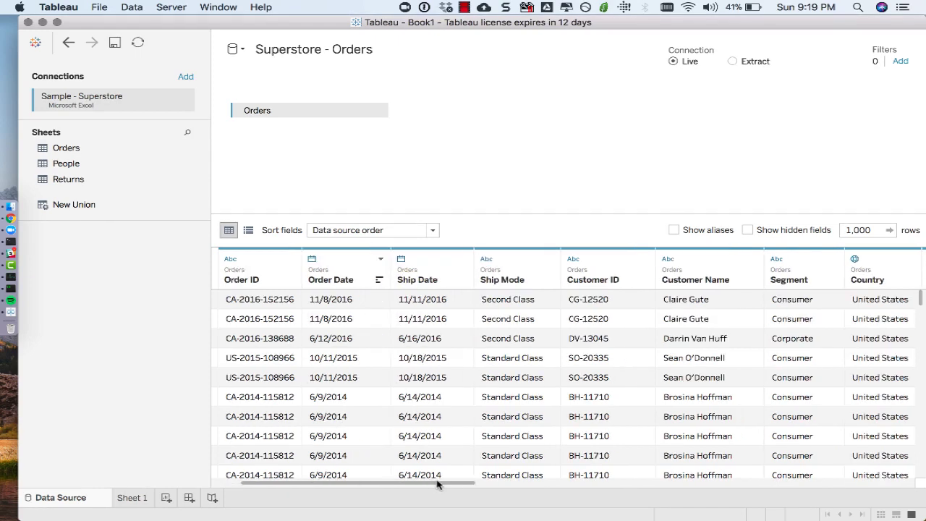
{"action": "left_click", "coordinate": [644, 258]}
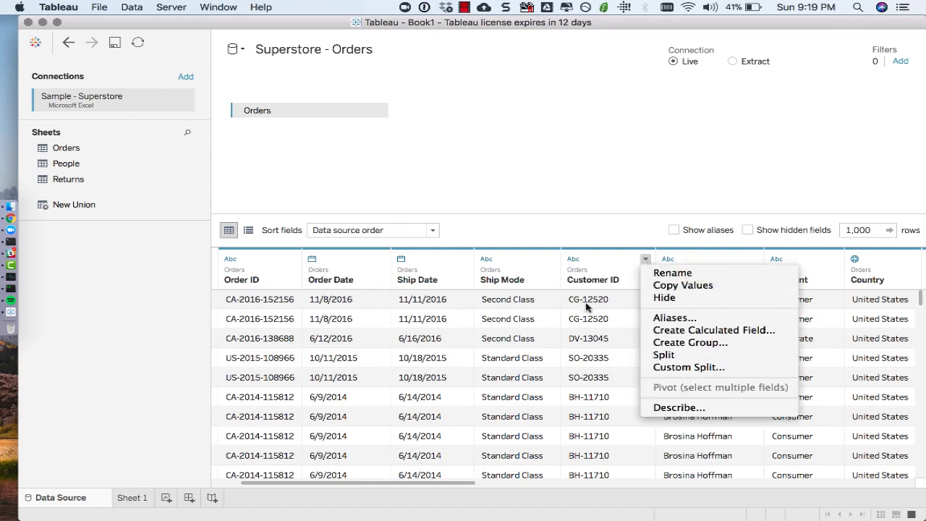
{"action": "left_click", "coordinate": [535, 260]}
{"action": "left_click", "coordinate": [551, 259]}
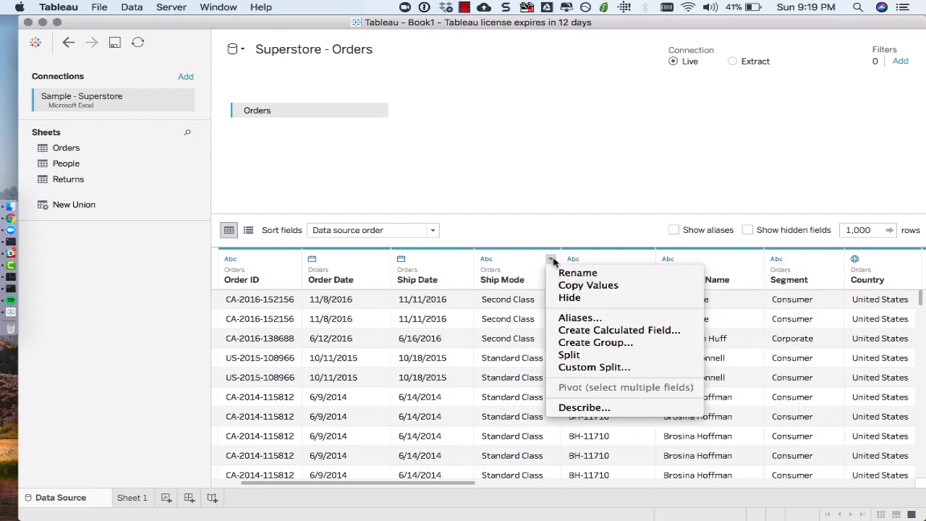
{"action": "left_click", "coordinate": [606, 331]}
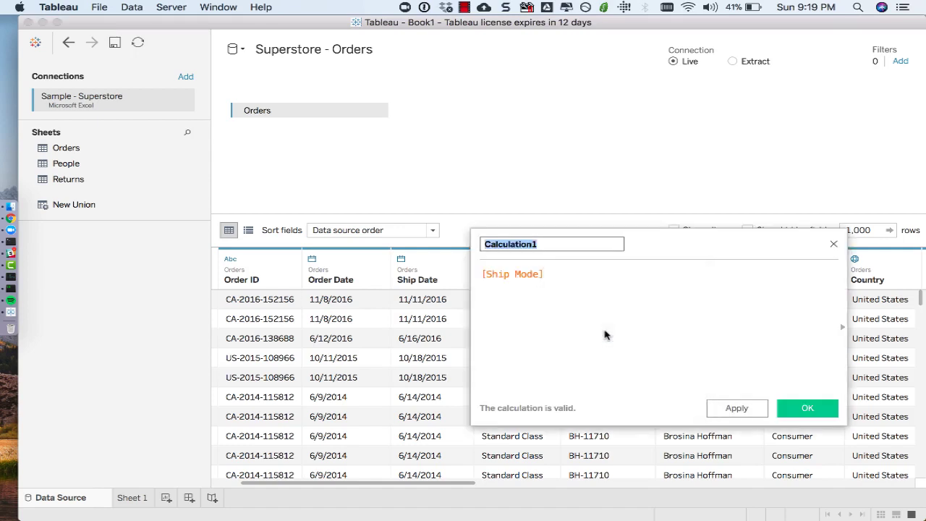
{"action": "type", "text": "Boolean"}
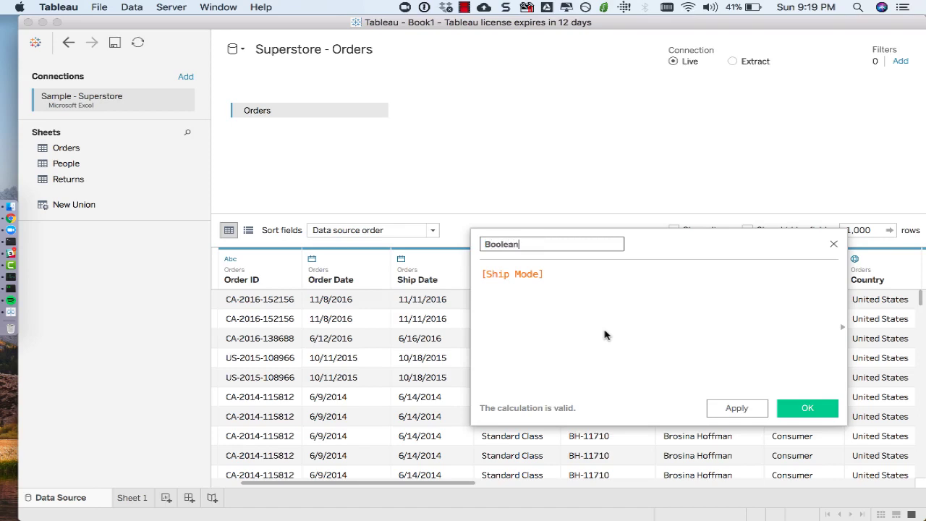
{"action": "left_click", "coordinate": [588, 277]}
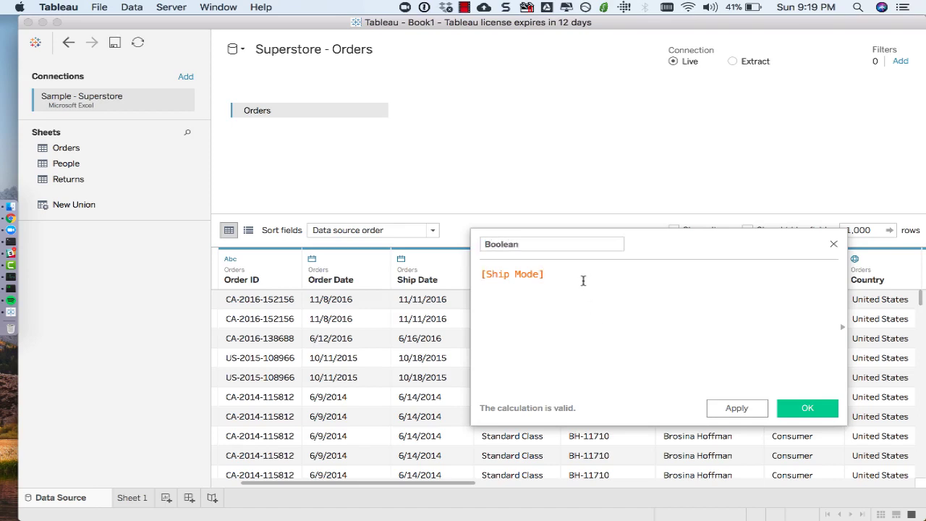
{"action": "type", "text": "= \""}
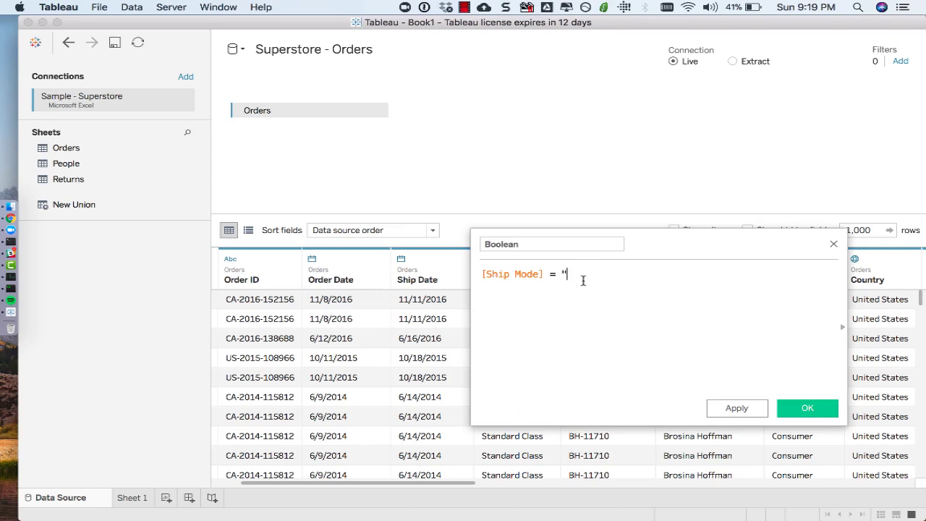
{"action": "type", "text": "Second Class\""}
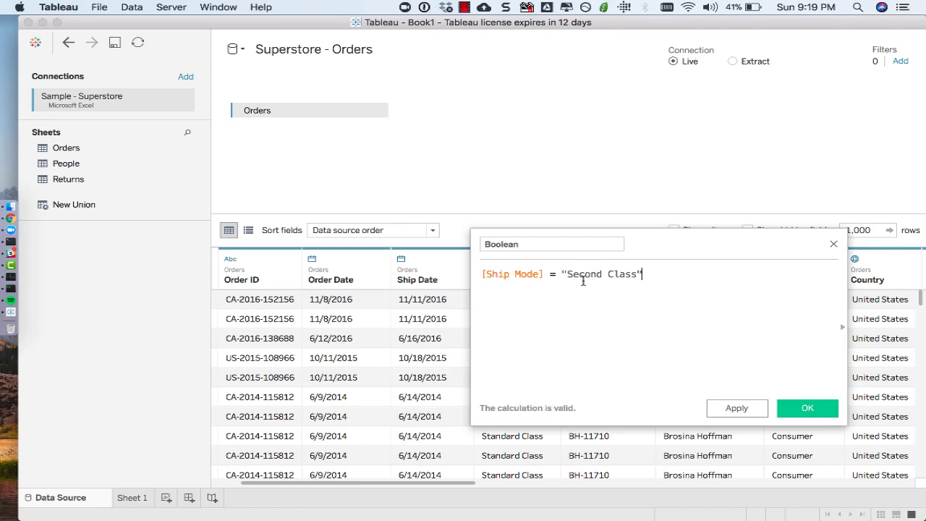
{"action": "left_click", "coordinate": [796, 403]}
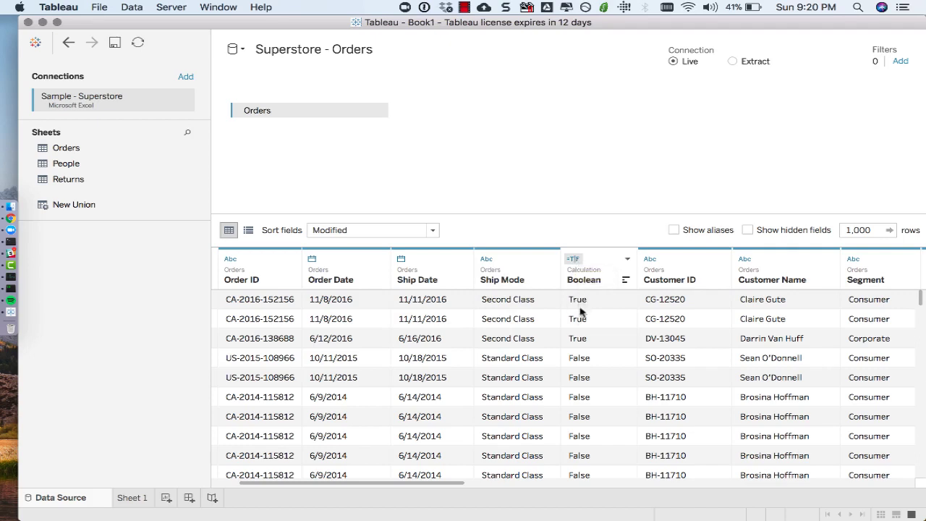
Step: View the data types available for the Boolean calculated field and for Ship Mode, leaving both as they are
{"action": "left_click", "coordinate": [572, 259]}
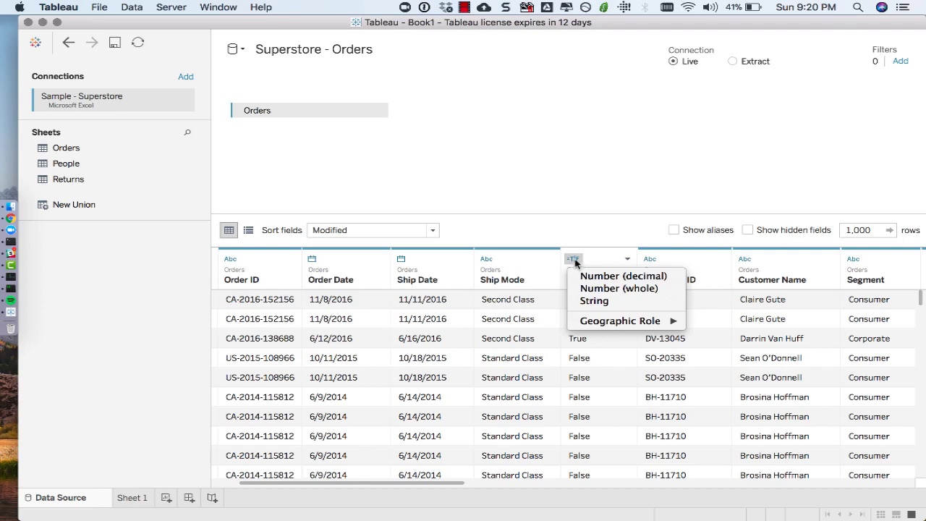
{"action": "left_click", "coordinate": [574, 259]}
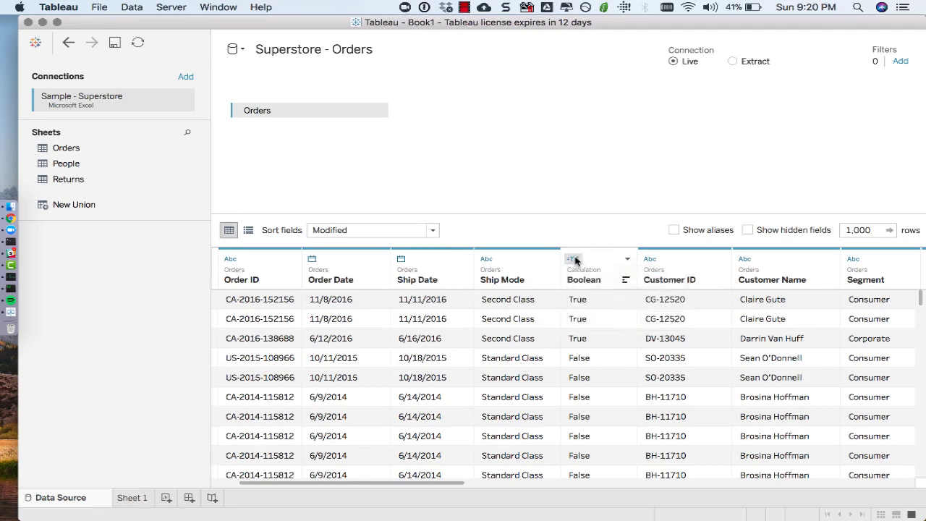
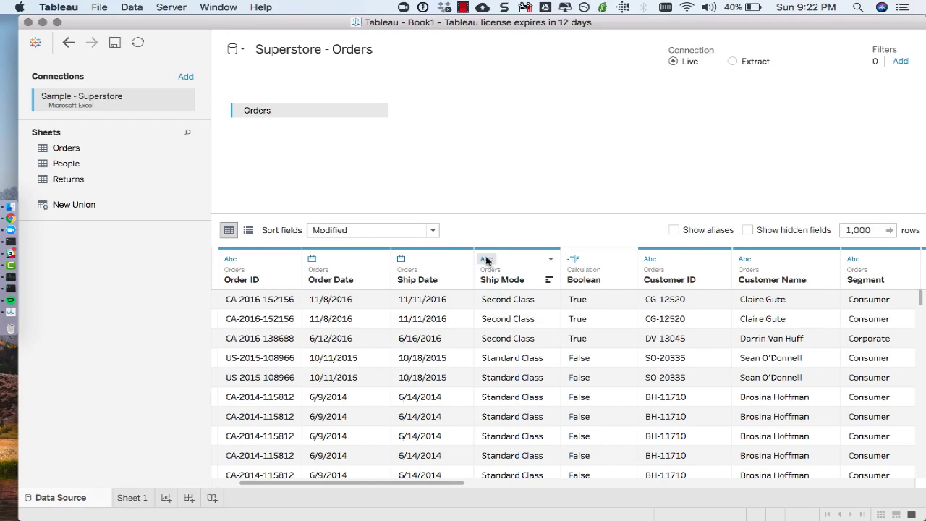
{"action": "left_click", "coordinate": [486, 261]}
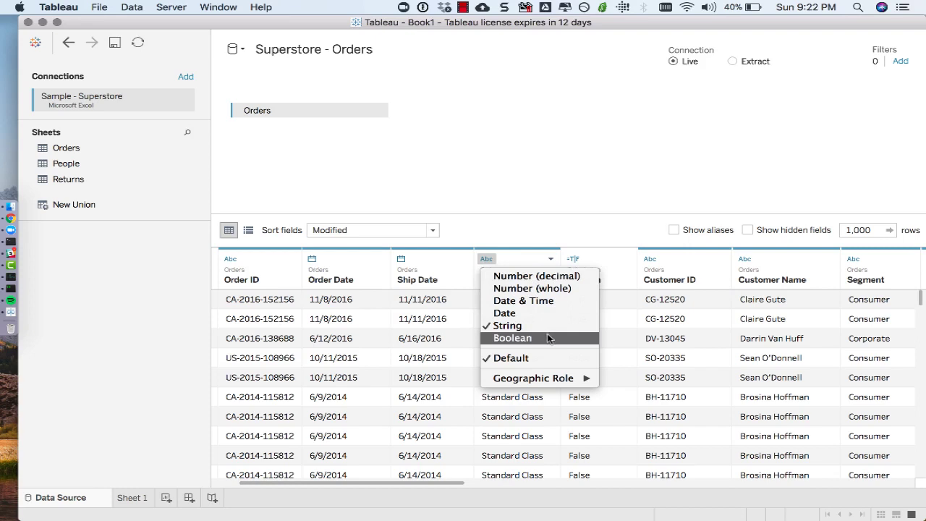
{"action": "left_click", "coordinate": [519, 263]}
Step: Change the Row ID data type to Number (whole), review its type options, and set it back to String
{"action": "left_click_drag", "start_coordinate": [409, 483], "coordinate": [374, 483]}
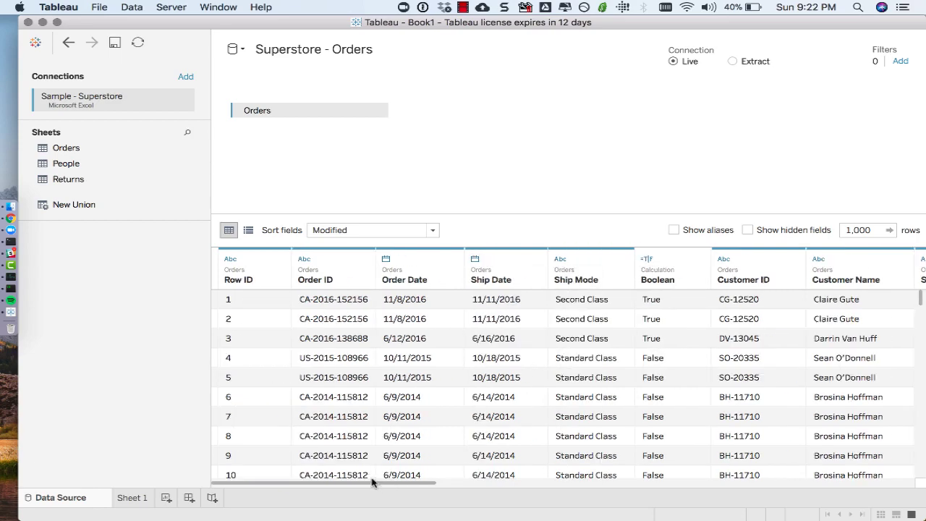
{"action": "left_click", "coordinate": [230, 259]}
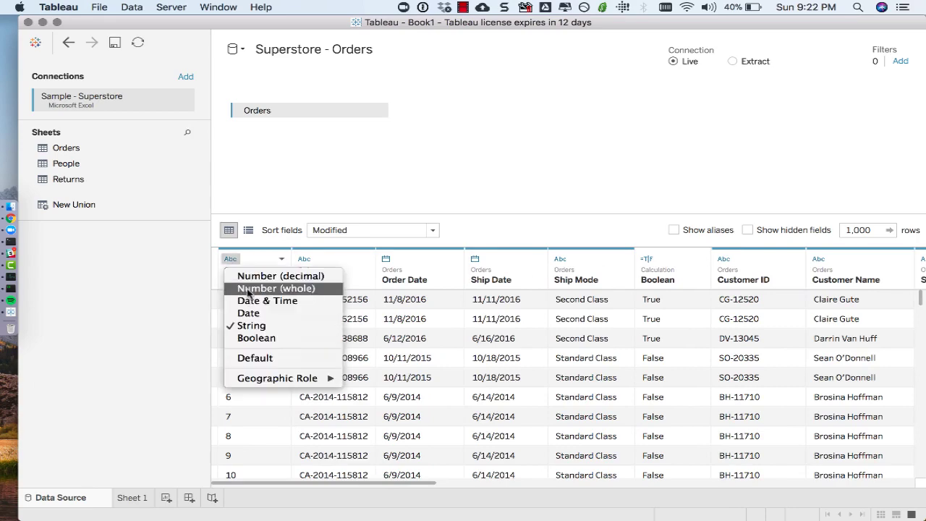
{"action": "left_click", "coordinate": [250, 290]}
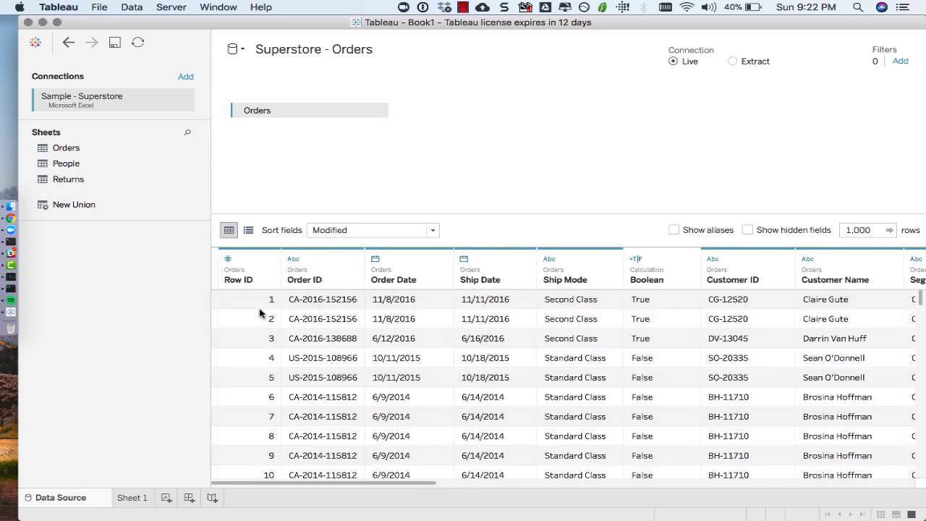
{"action": "left_click", "coordinate": [228, 258]}
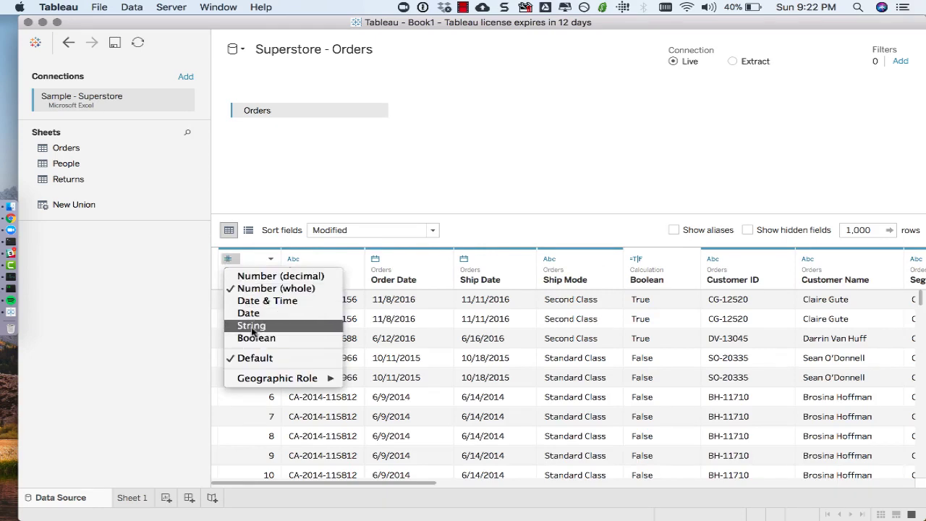
{"action": "left_click", "coordinate": [394, 333]}
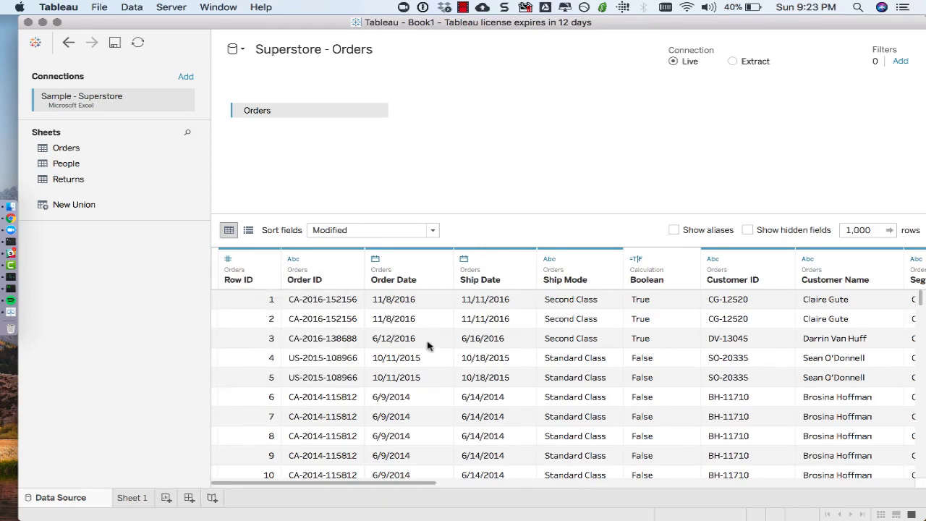
{"action": "left_click", "coordinate": [228, 259]}
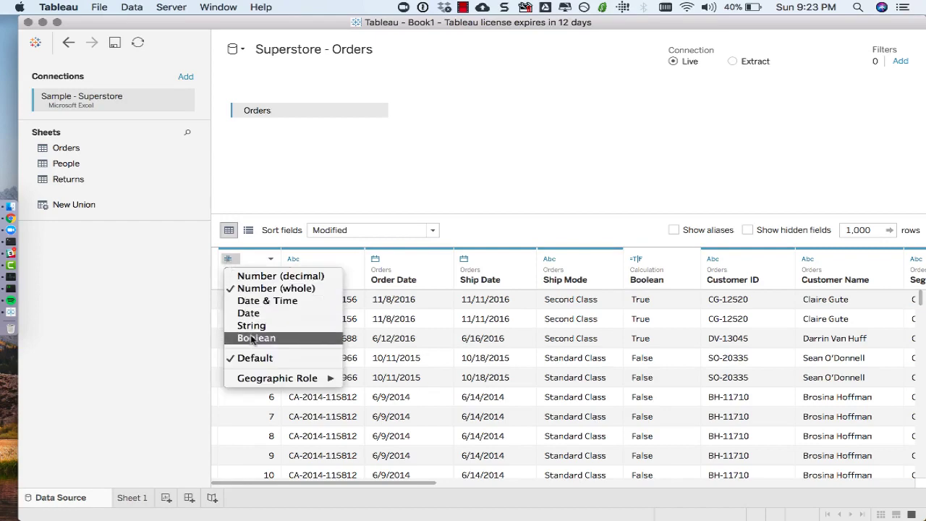
{"action": "left_click", "coordinate": [248, 324]}
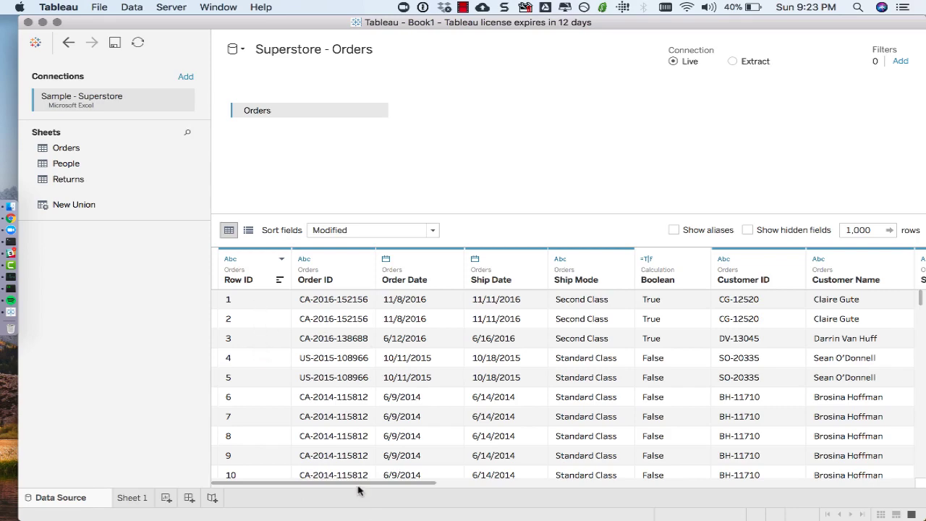
Step: View the data types available for the Segment field without changing it
{"action": "left_click_drag", "start_coordinate": [374, 483], "coordinate": [514, 490]}
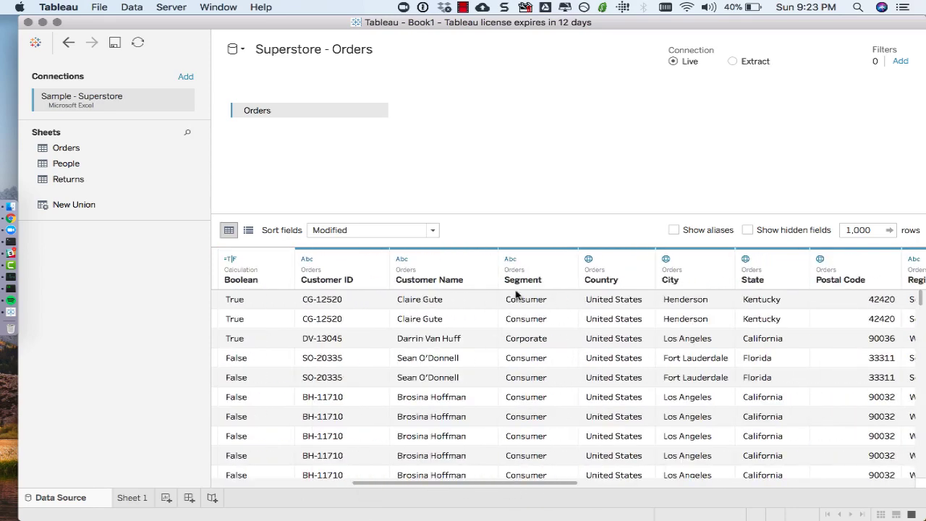
{"action": "left_click", "coordinate": [510, 261]}
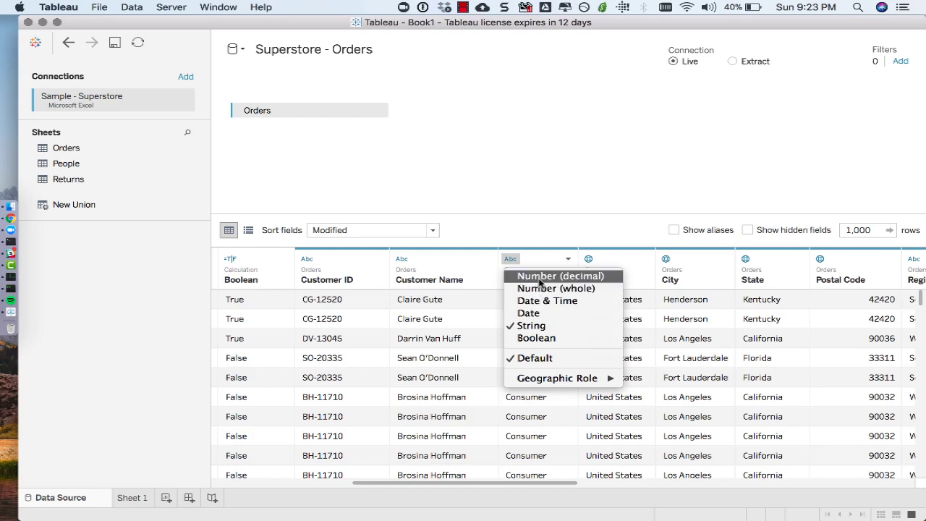
{"action": "left_click", "coordinate": [456, 349]}
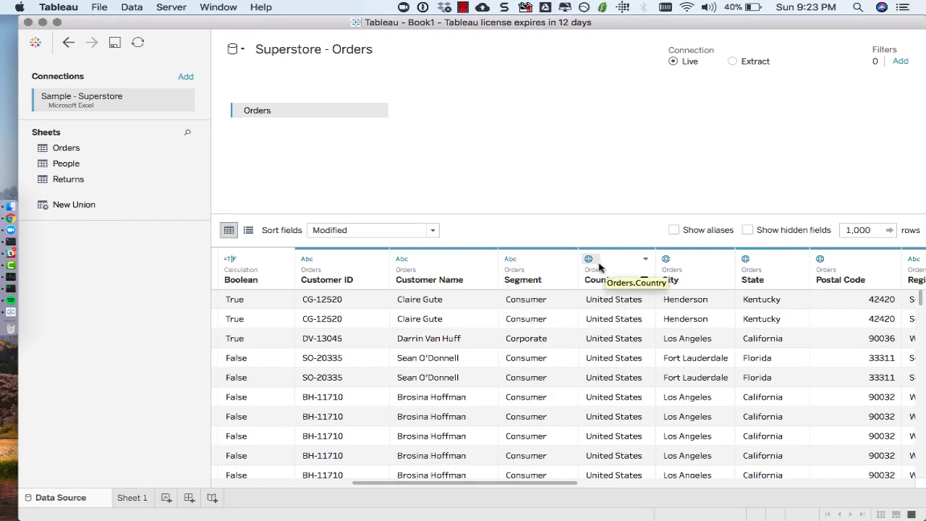
Step: Review the geographic roles and the fields a role can be created from for Country, keeping Country/Region
{"action": "left_click", "coordinate": [590, 259]}
{"action": "mouse_move", "coordinate": [631, 380]}
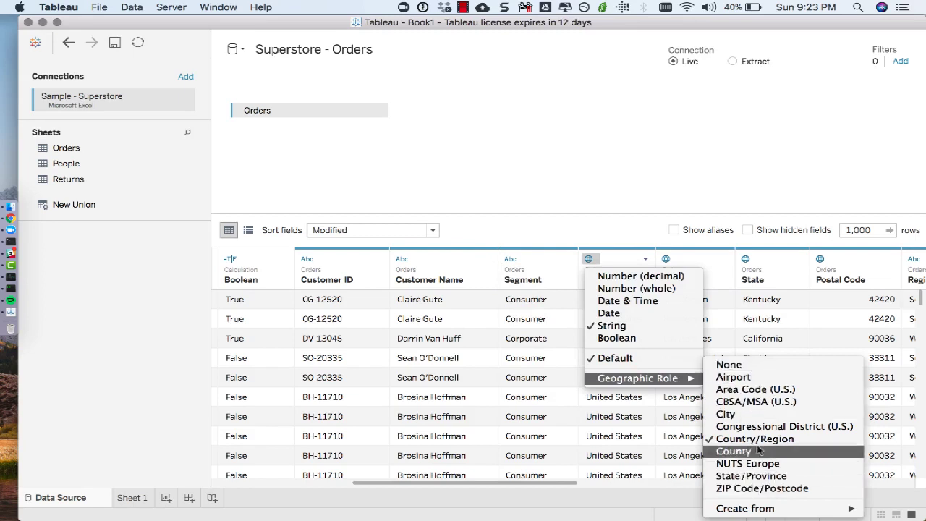
{"action": "mouse_move", "coordinate": [762, 513]}
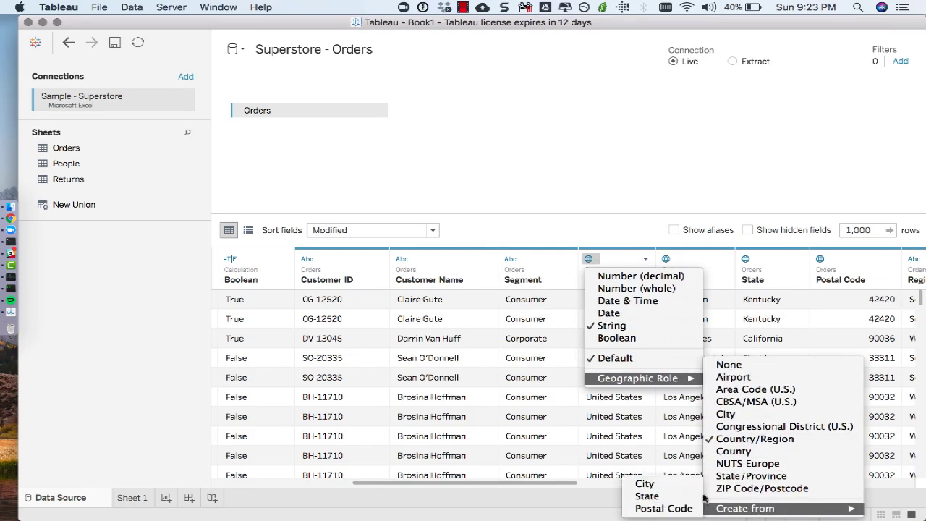
{"action": "left_click", "coordinate": [596, 453]}
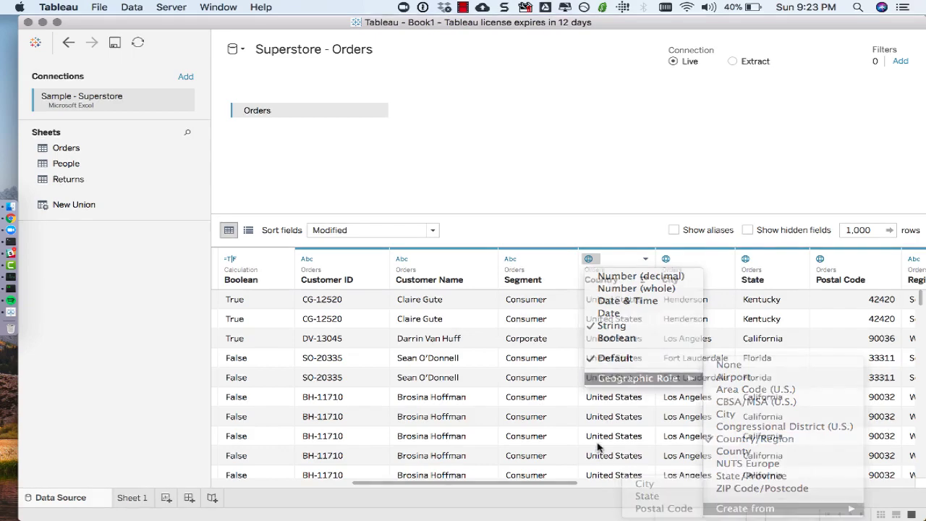
{"action": "left_click", "coordinate": [590, 260]}
{"action": "mouse_move", "coordinate": [689, 379]}
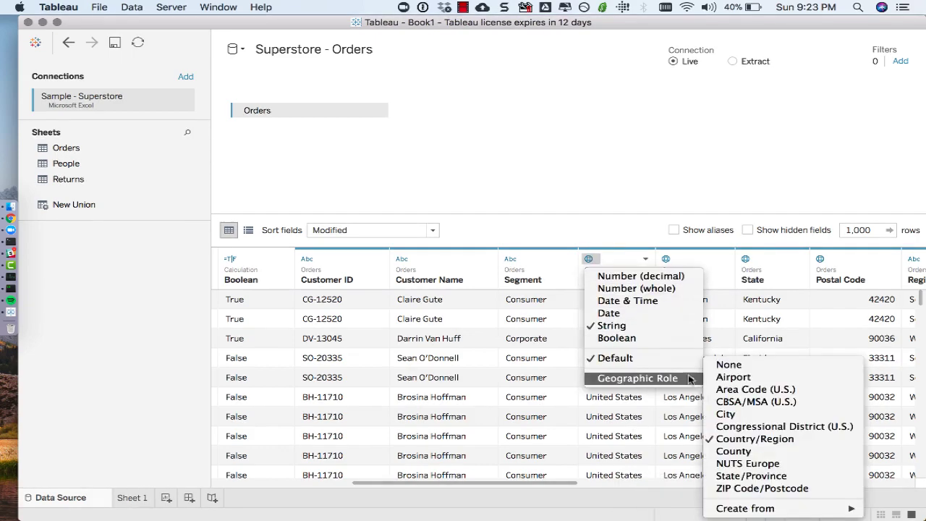
{"action": "left_click", "coordinate": [725, 440]}
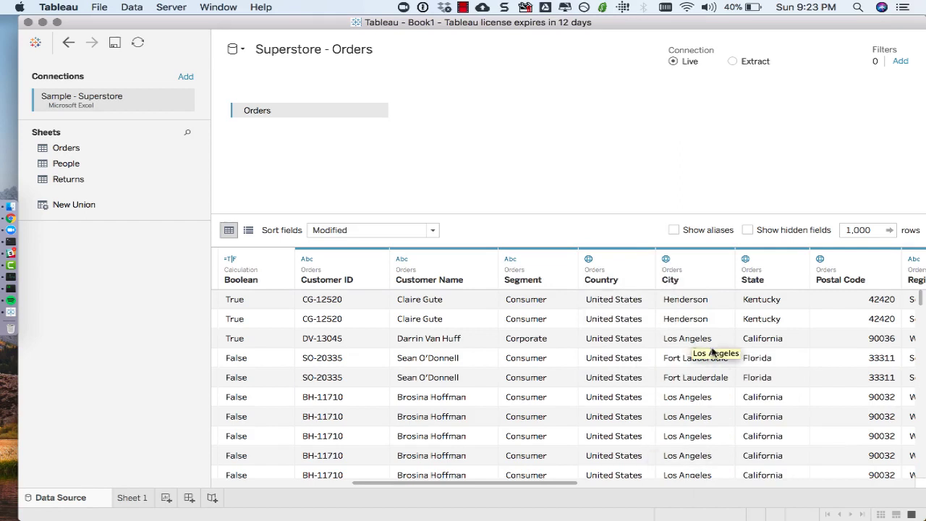
Step: Open Sheet 1 and plot Postal Code from the Location hierarchy as a map
{"action": "left_click", "coordinate": [130, 499]}
{"action": "left_click", "coordinate": [81, 216]}
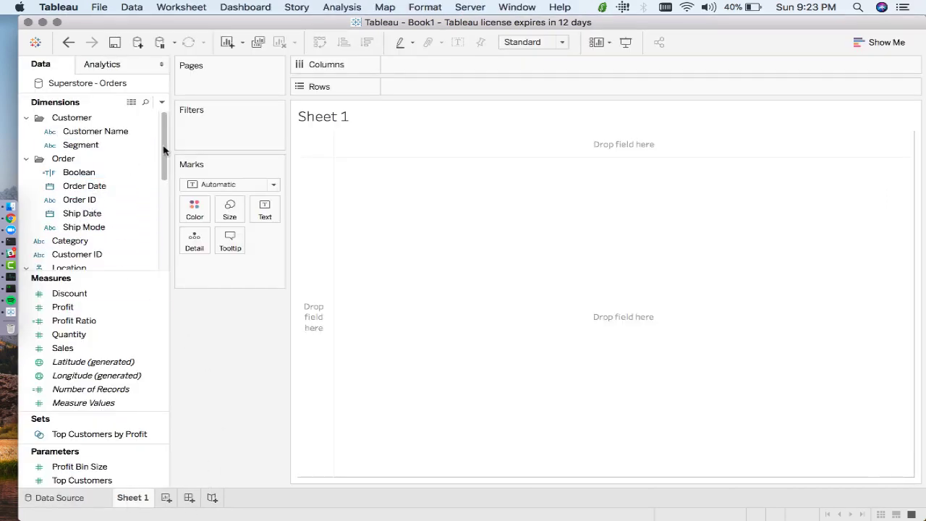
{"action": "left_click_drag", "start_coordinate": [163, 148], "coordinate": [163, 192]}
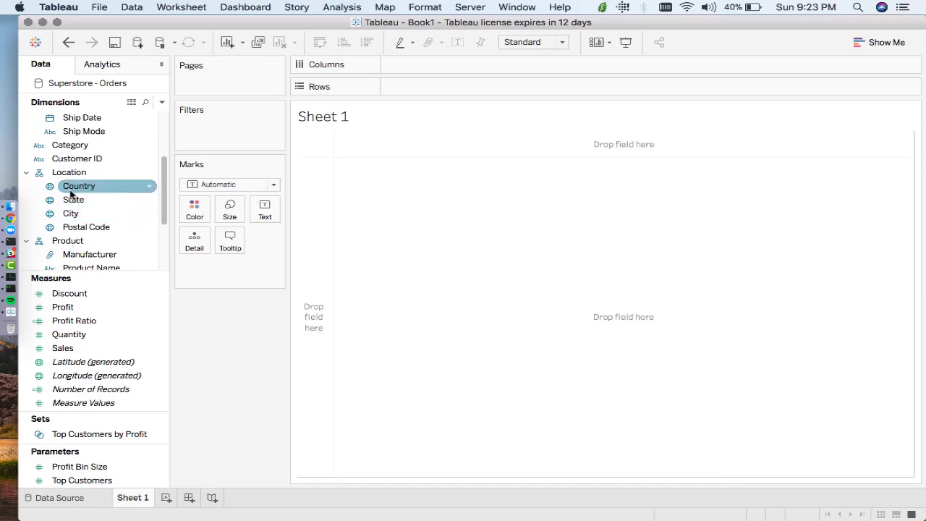
{"action": "left_click", "coordinate": [79, 230]}
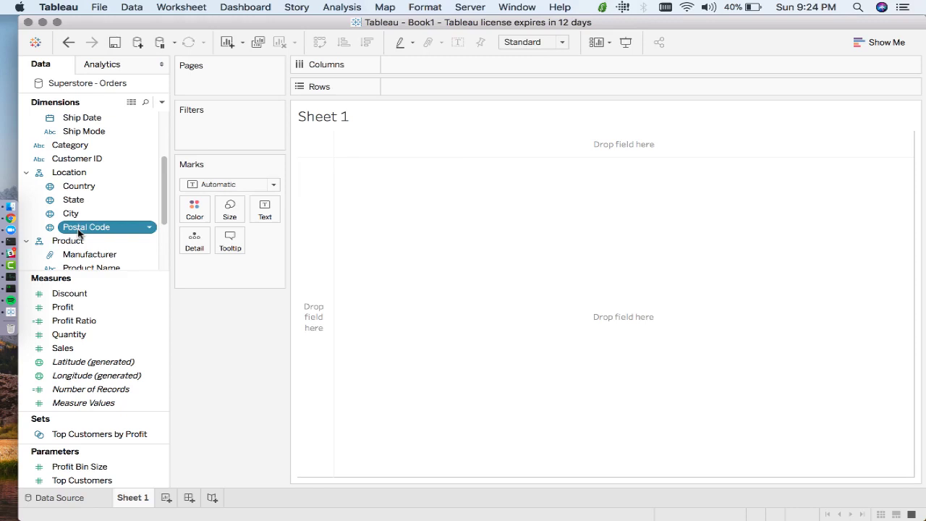
{"action": "double_click", "coordinate": [80, 228]}
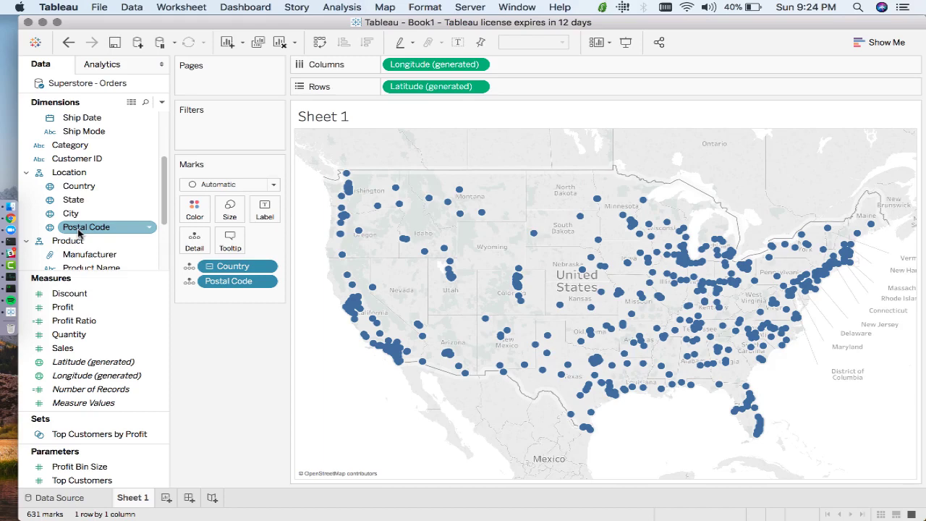
Step: Check Postal Code's data type, convert it to continuous, and plot it on a new worksheet
{"action": "left_click", "coordinate": [52, 228]}
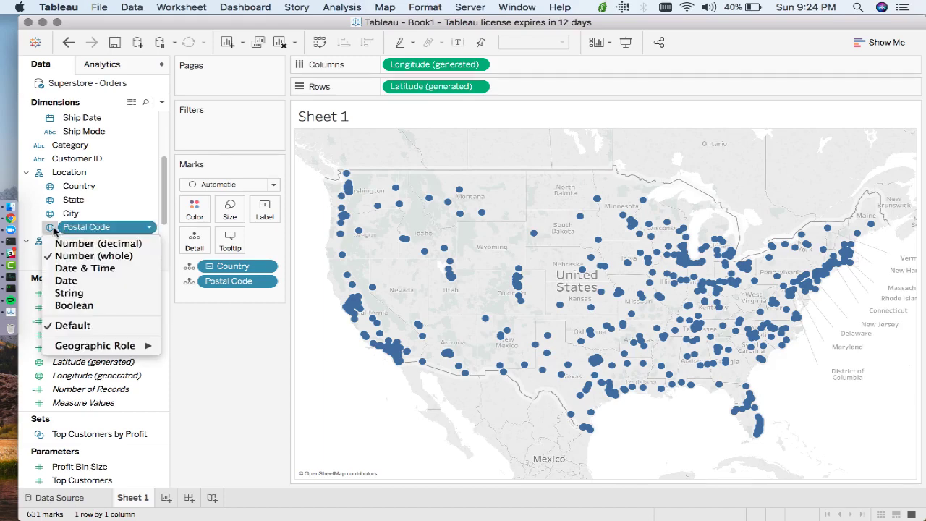
{"action": "left_click", "coordinate": [54, 230]}
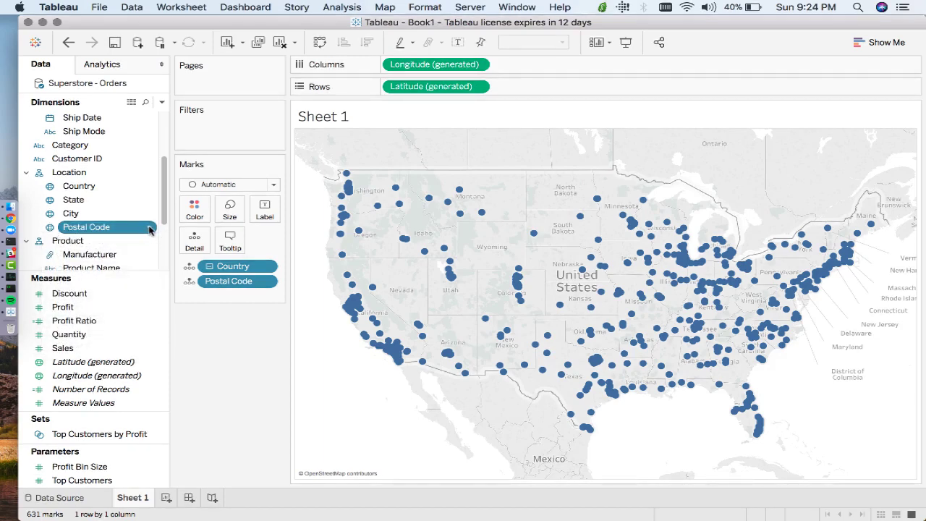
{"action": "left_click", "coordinate": [149, 227]}
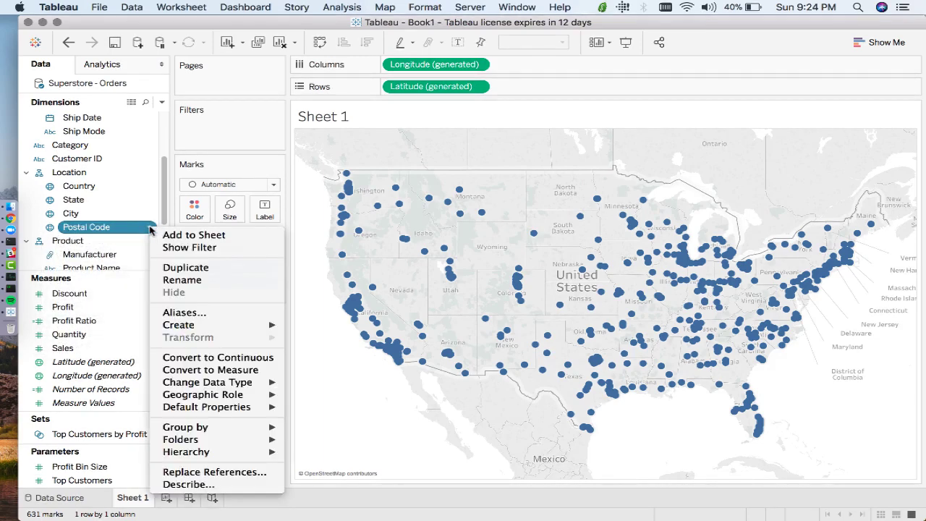
{"action": "left_click", "coordinate": [214, 357]}
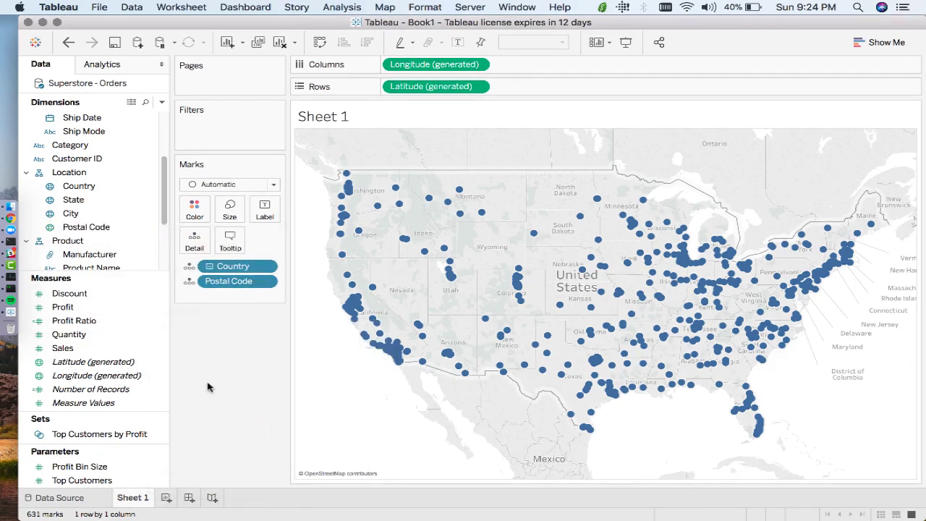
{"action": "left_click", "coordinate": [166, 497]}
{"action": "double_click", "coordinate": [76, 229]}
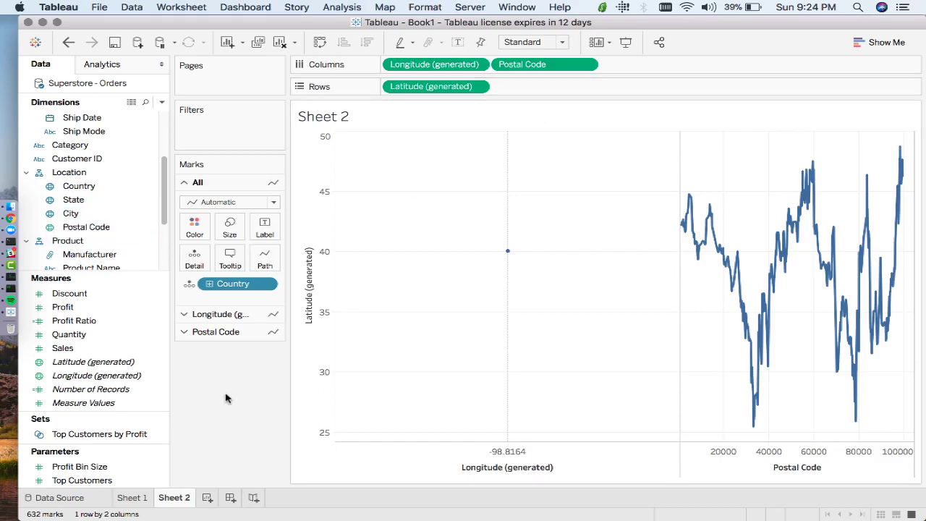
Step: Delete Sheet 2 and convert Postal Code back to a discrete field
{"action": "right_click", "coordinate": [186, 498]}
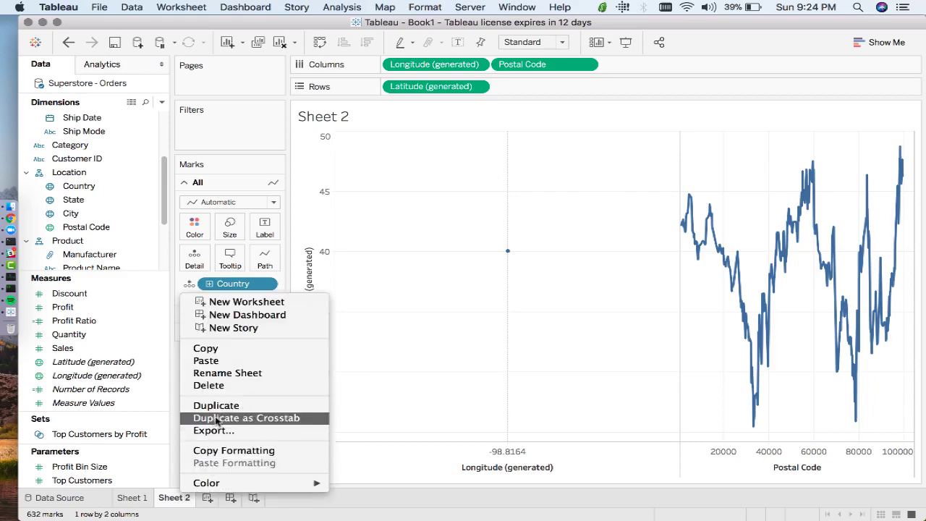
{"action": "left_click", "coordinate": [211, 385]}
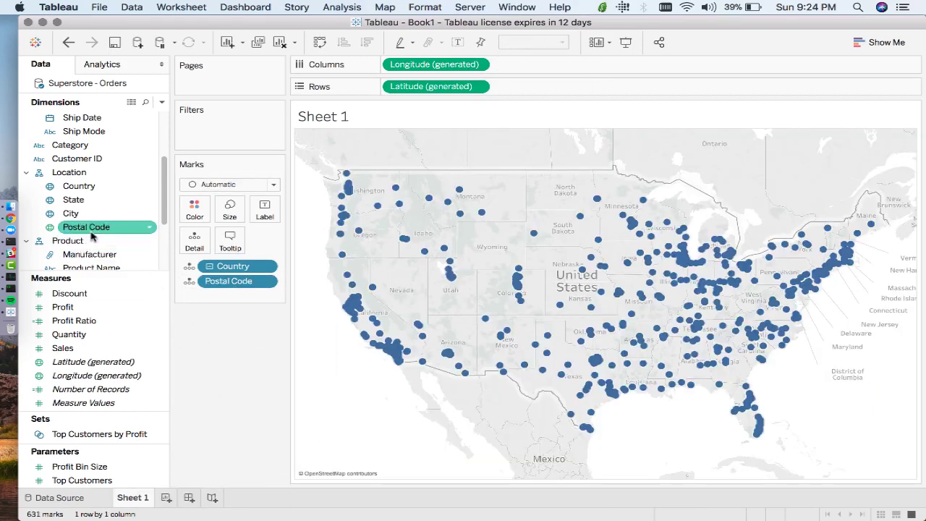
{"action": "left_click", "coordinate": [148, 227]}
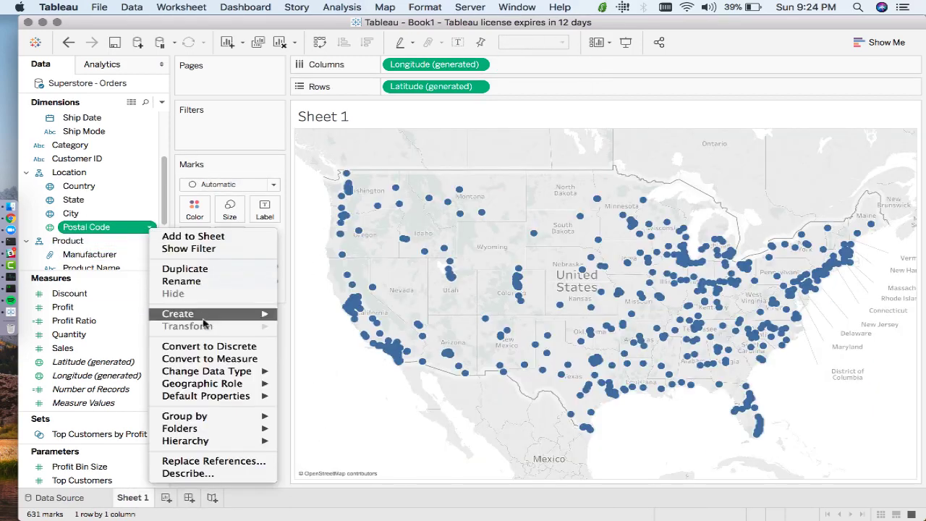
{"action": "left_click", "coordinate": [207, 347]}
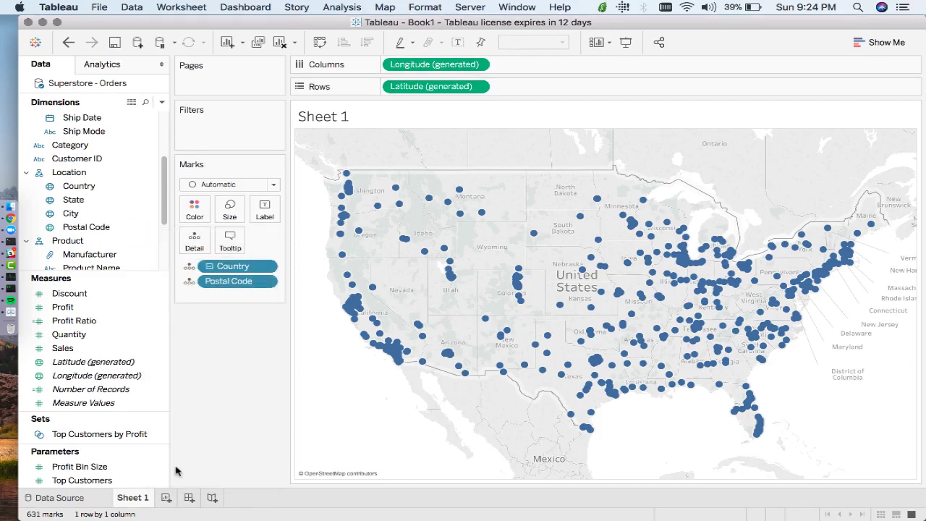
Step: Return to the data source and view the data type options for the City and Segment fields without changing them
{"action": "left_click", "coordinate": [93, 500]}
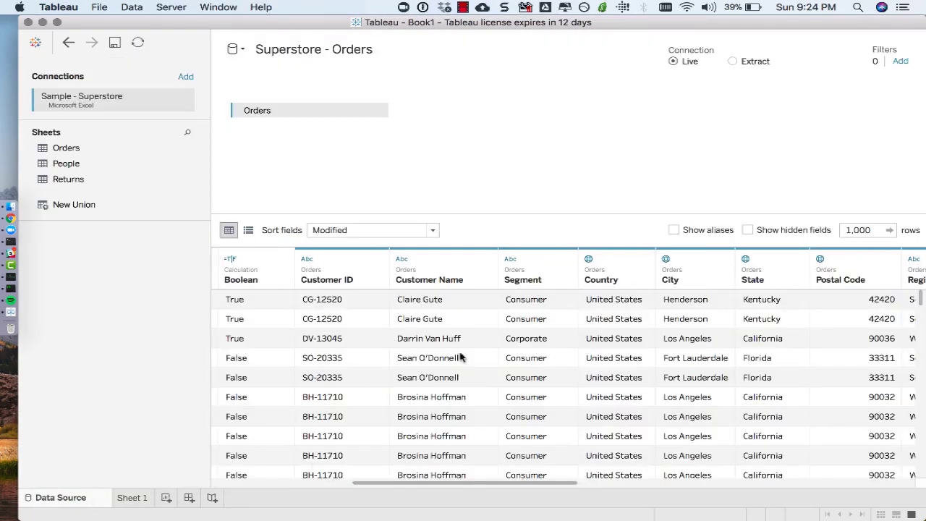
{"action": "left_click", "coordinate": [723, 259]}
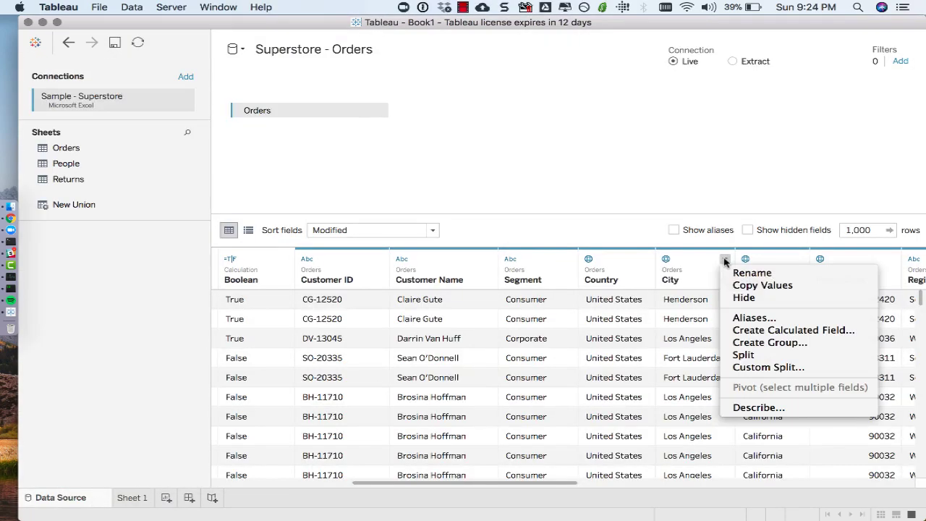
{"action": "left_click", "coordinate": [665, 258]}
{"action": "left_click", "coordinate": [666, 258]}
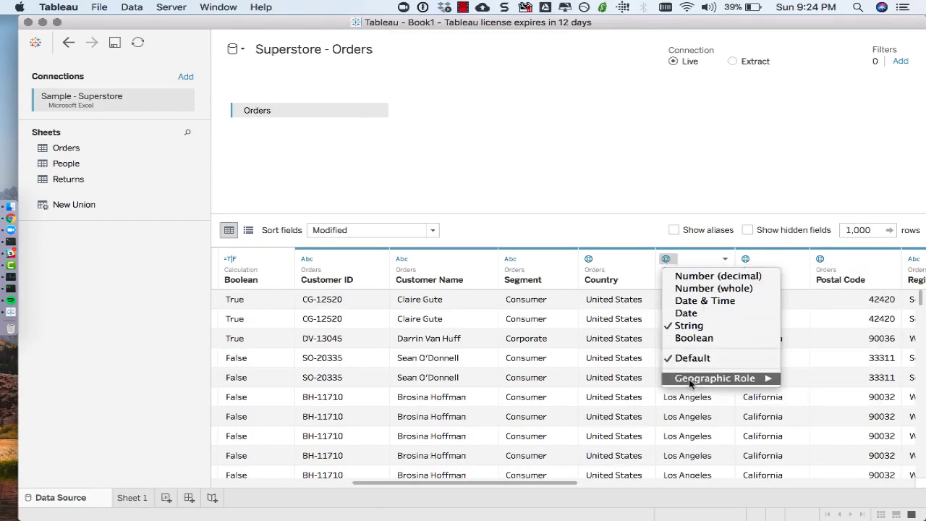
{"action": "left_click", "coordinate": [633, 347]}
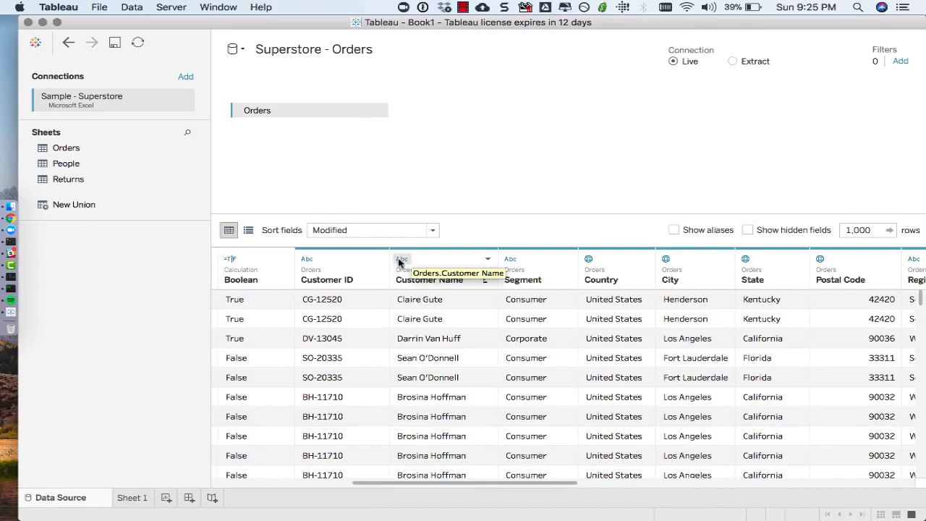
{"action": "left_click", "coordinate": [509, 259]}
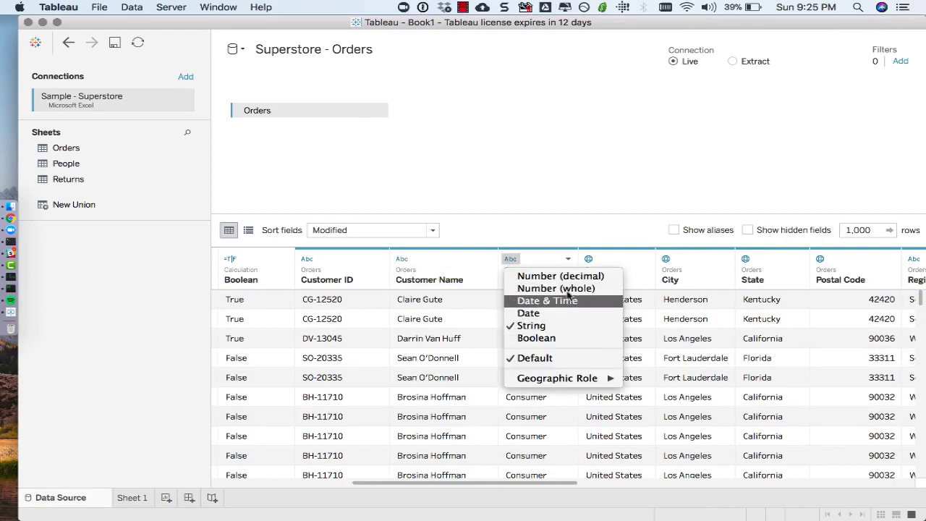
{"action": "left_click", "coordinate": [632, 472]}
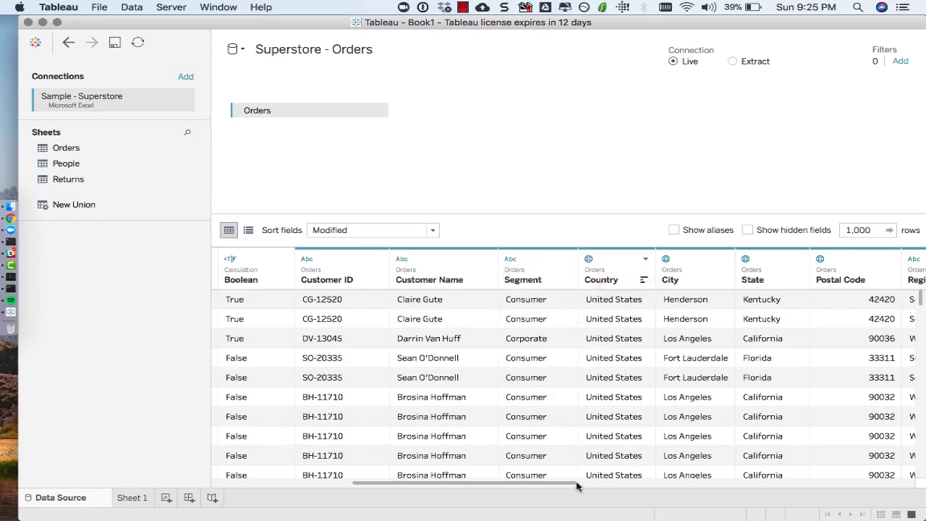
Step: Examine the data types across the Orders columns, from the calculated and grouped fields back to Row ID
{"action": "left_click_drag", "start_coordinate": [571, 484], "coordinate": [879, 495]}
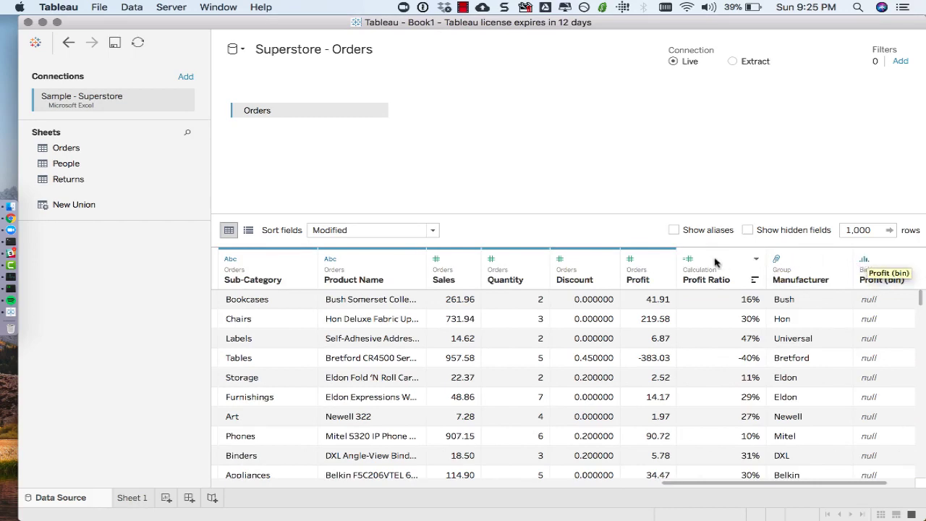
{"action": "left_click_drag", "start_coordinate": [742, 485], "coordinate": [366, 487]}
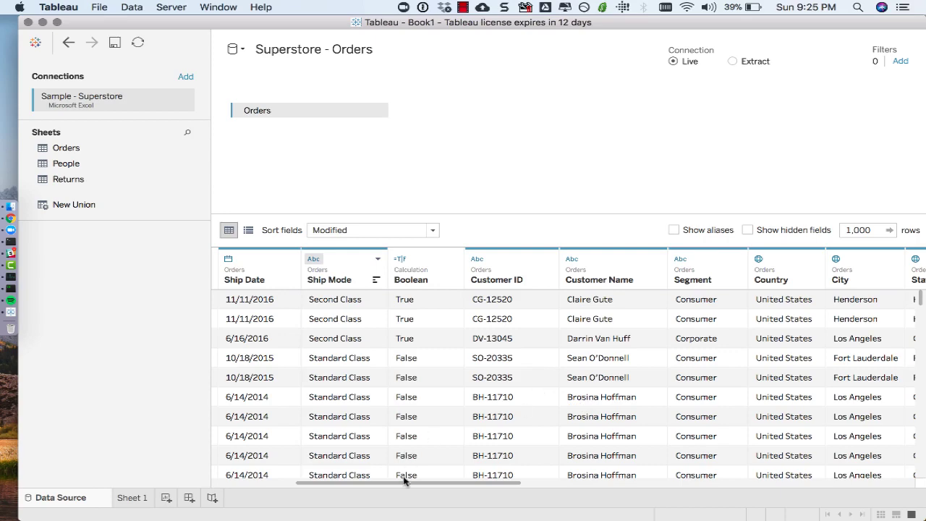
{"action": "left_click_drag", "start_coordinate": [403, 480], "coordinate": [262, 471]}
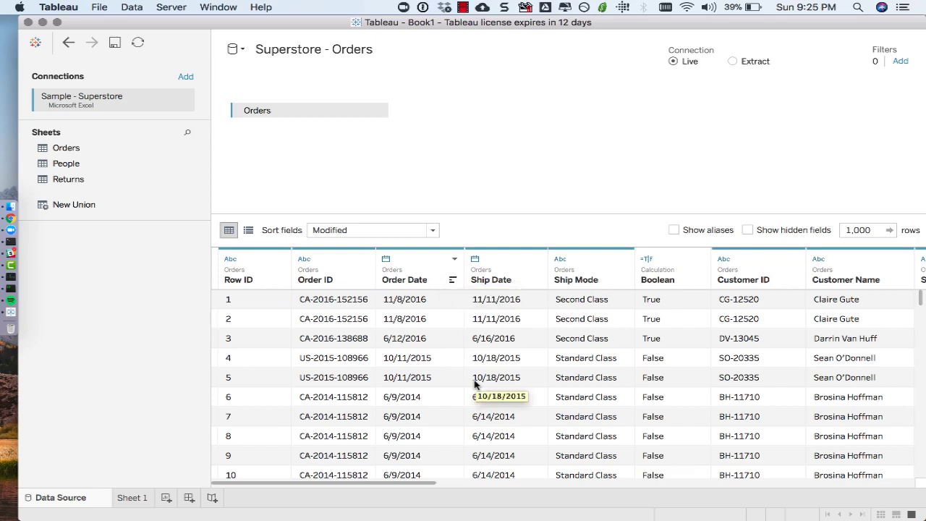
Step: Switch the connection to Extract and save it as Superstore - Orders in the Datasources folder 10.5/en_US-US
{"action": "left_click", "coordinate": [731, 62]}
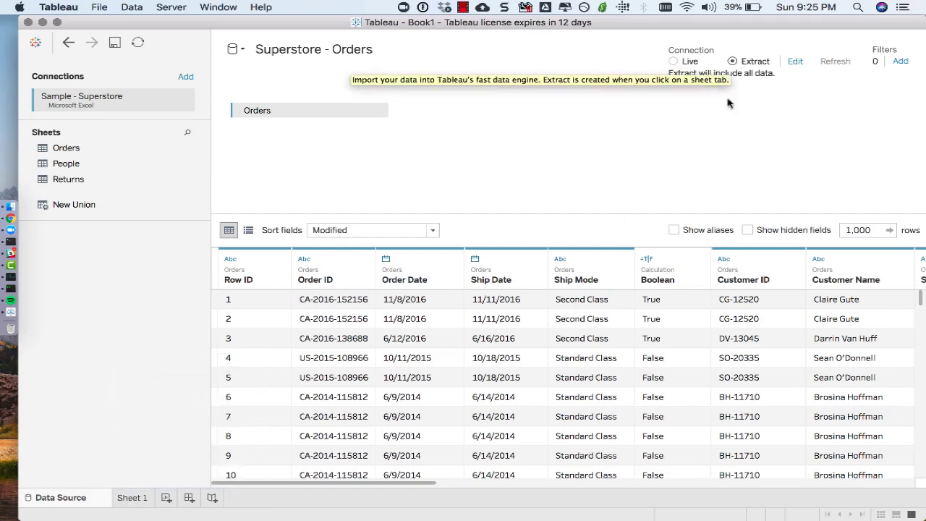
{"action": "left_click", "coordinate": [143, 499]}
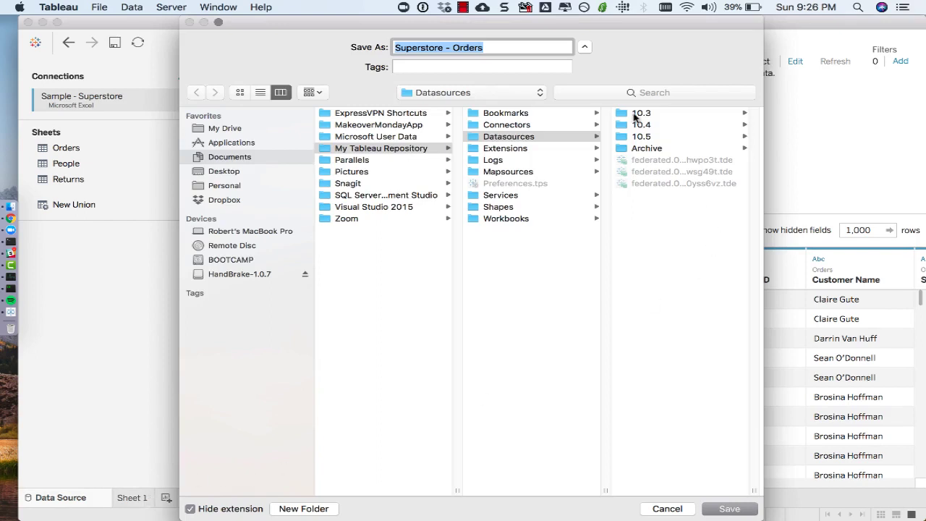
{"action": "left_click", "coordinate": [642, 137]}
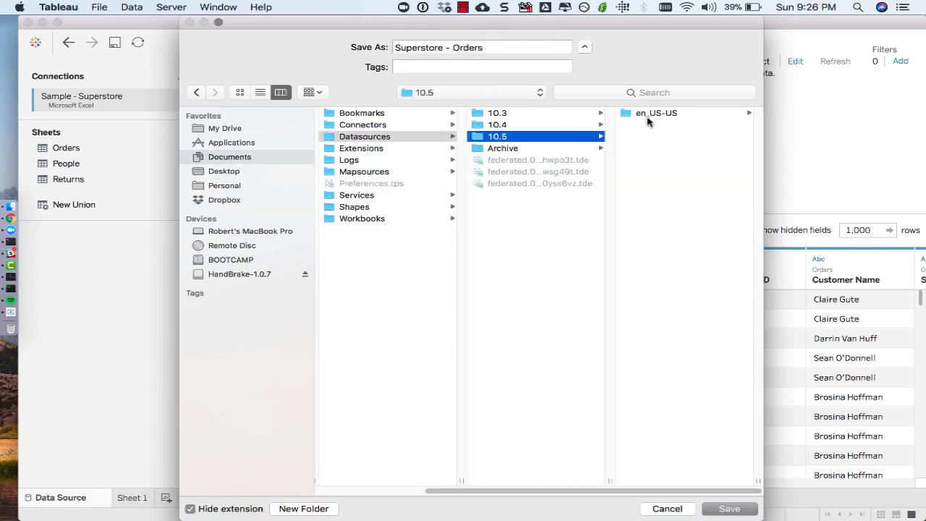
{"action": "left_click", "coordinate": [650, 120]}
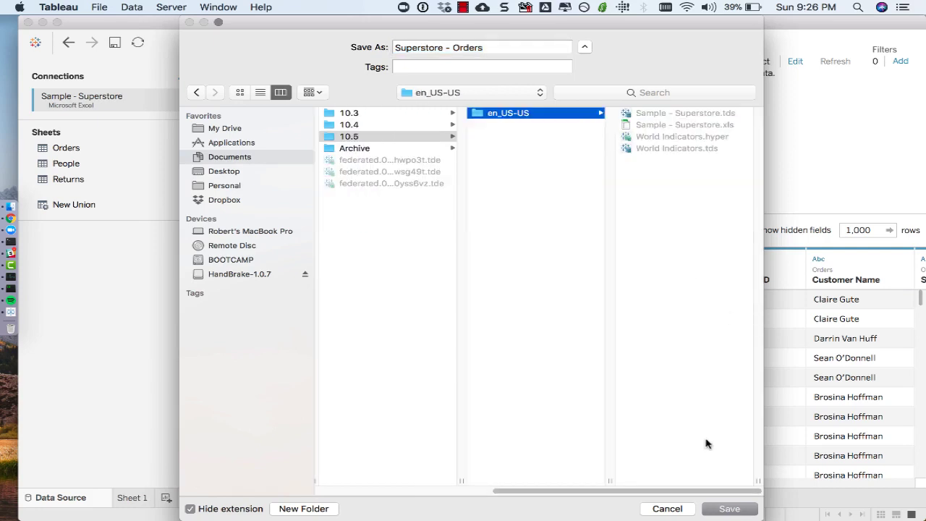
{"action": "left_click", "coordinate": [727, 510]}
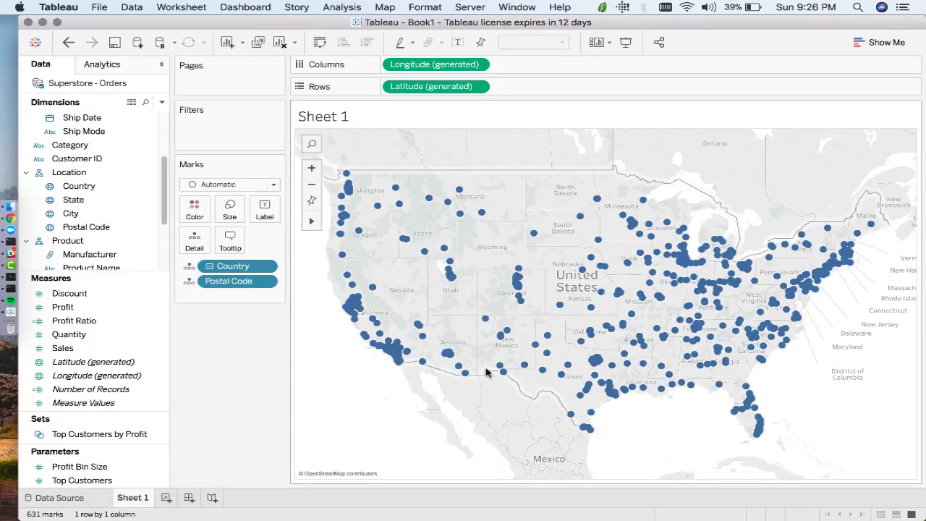
Step: Return to the data source and look for the saved extract beside the Sample - Superstore source file, without choosing a file
{"action": "left_click", "coordinate": [24, 405]}
{"action": "left_click", "coordinate": [59, 498]}
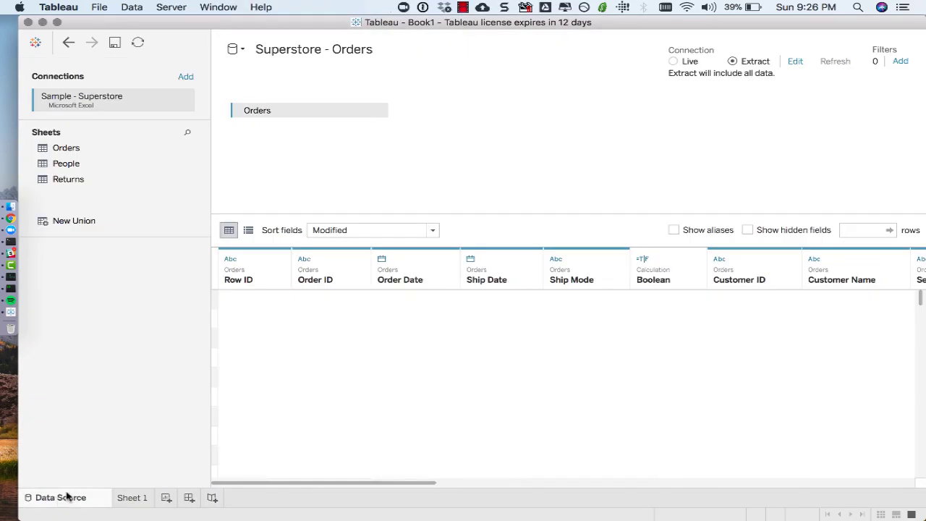
{"action": "left_click", "coordinate": [183, 104]}
{"action": "left_click", "coordinate": [192, 116]}
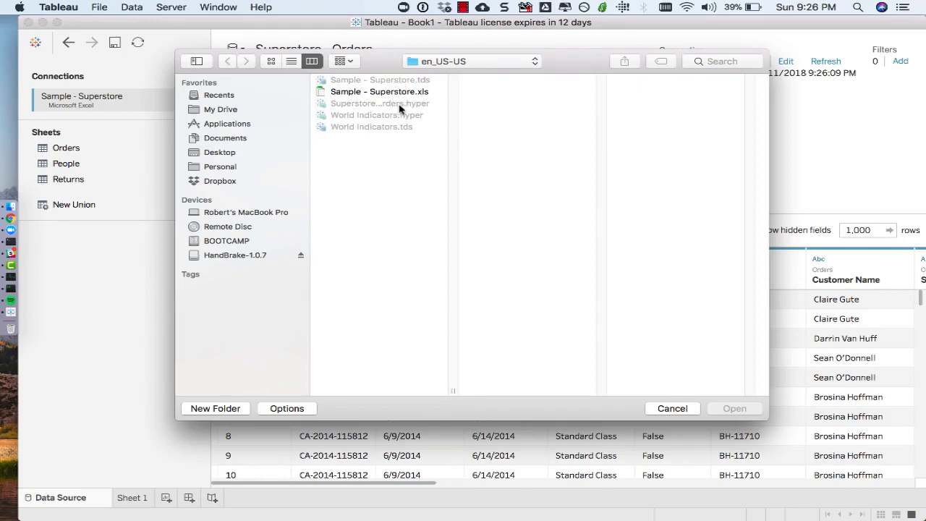
{"action": "left_click", "coordinate": [672, 408]}
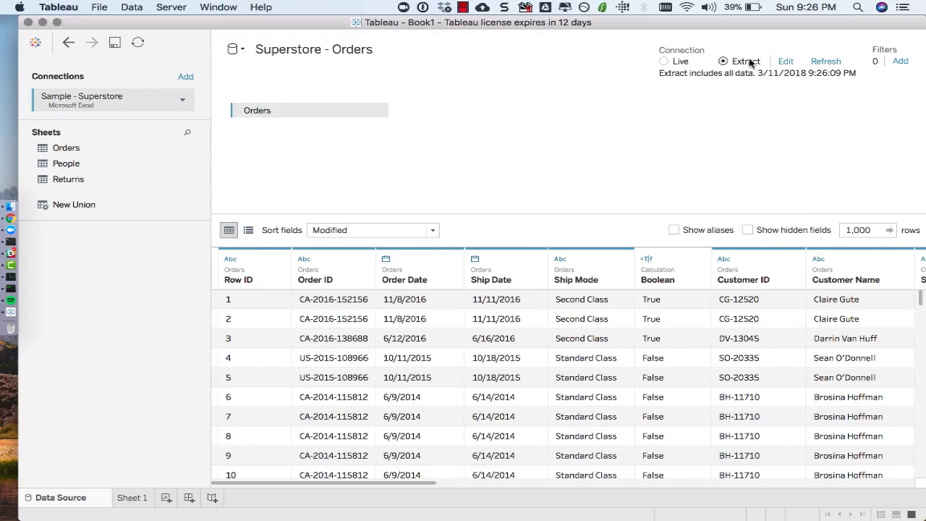
Step: Review the extract's filter, aggregation and row settings unchanged, and reopen the data source for editing from Sheet 1
{"action": "left_click", "coordinate": [786, 63]}
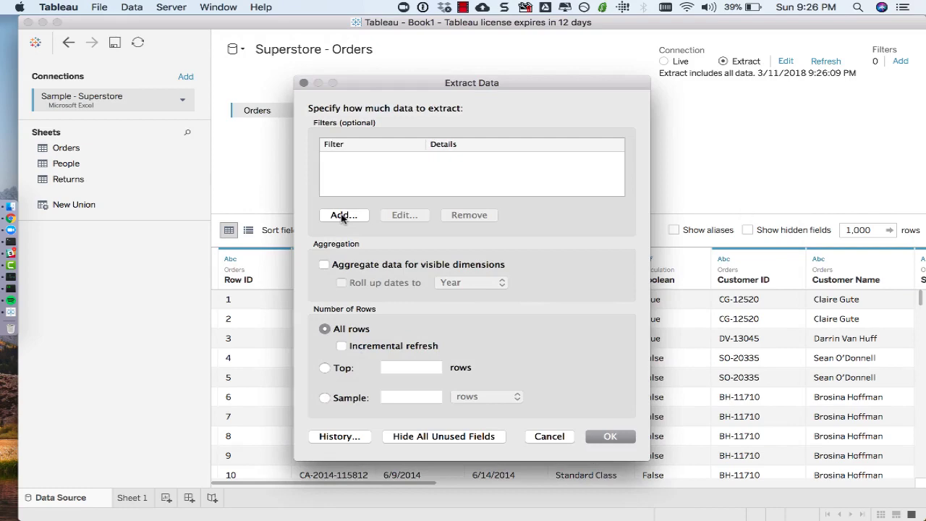
{"action": "left_click", "coordinate": [304, 83]}
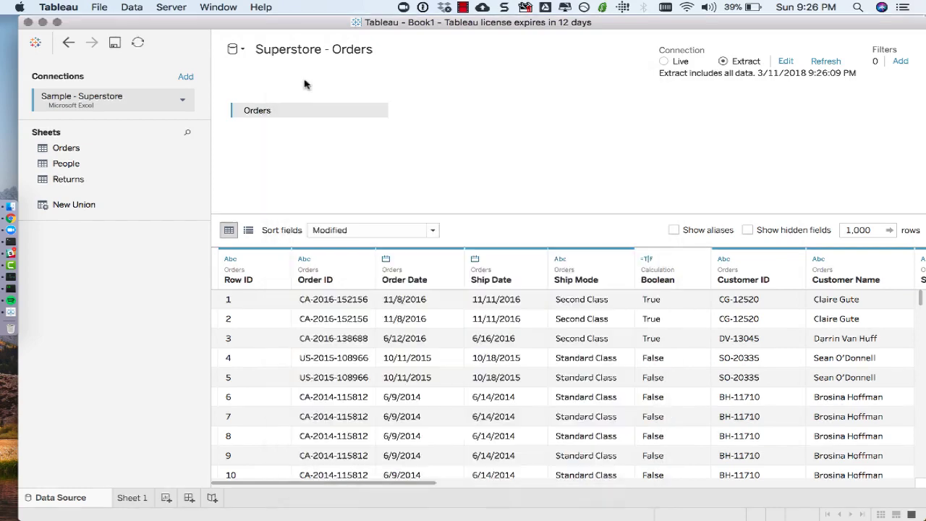
{"action": "left_click", "coordinate": [120, 497]}
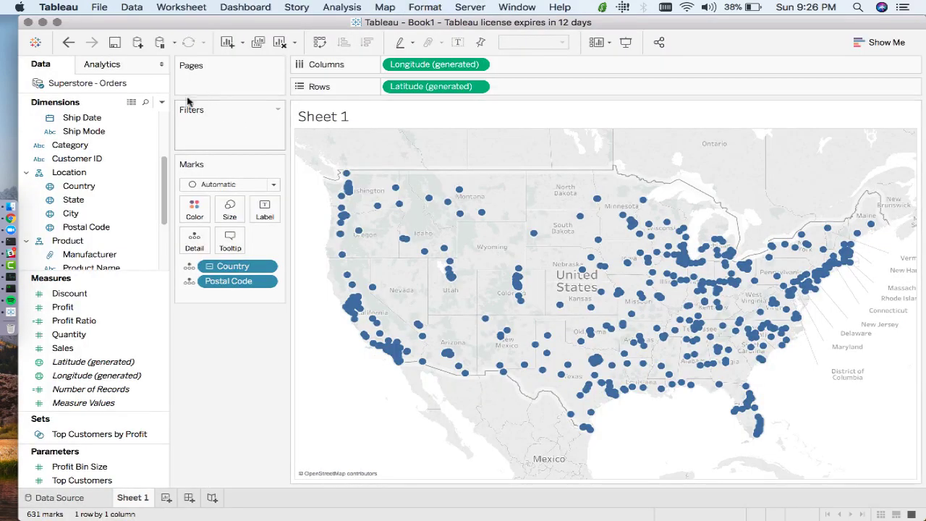
{"action": "right_click", "coordinate": [122, 83]}
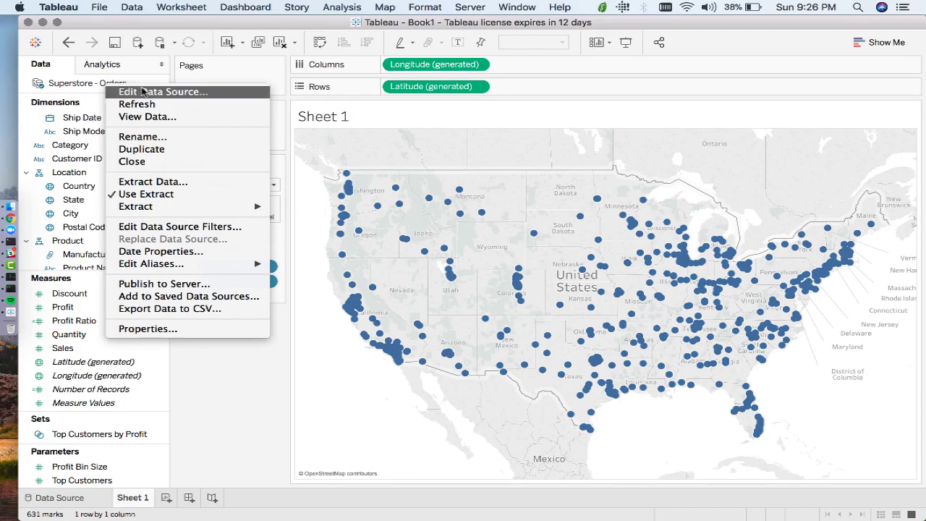
{"action": "left_click", "coordinate": [142, 91]}
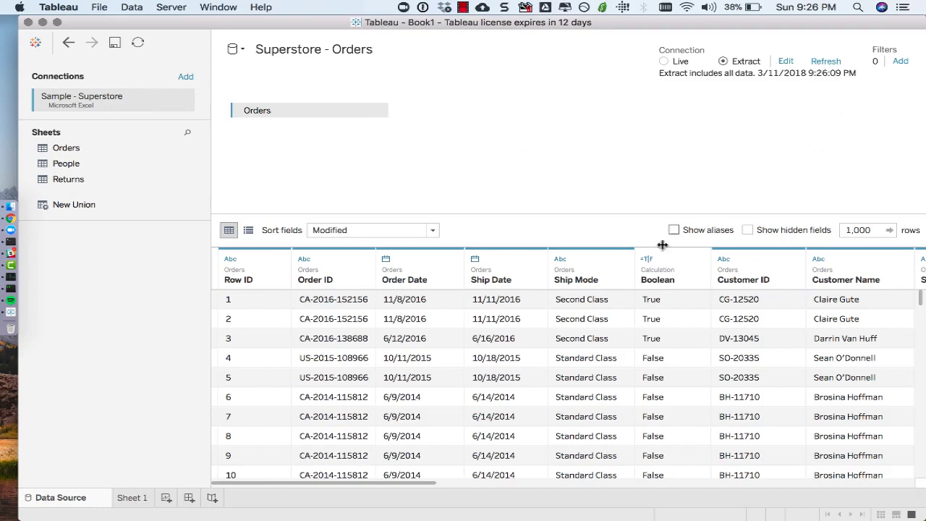
Step: Look at Sheet 1 again and refresh the Superstore - Orders extract from the data source page
{"action": "left_click", "coordinate": [144, 498]}
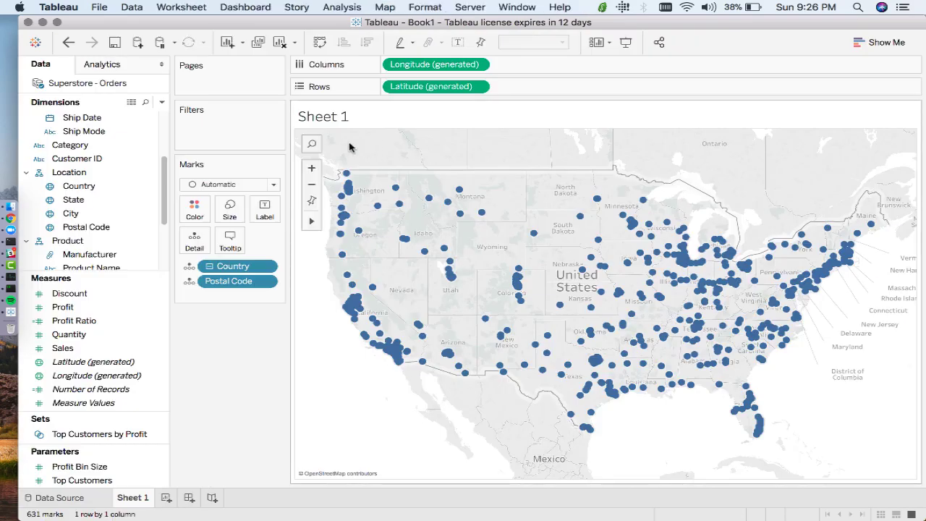
{"action": "left_click", "coordinate": [76, 497]}
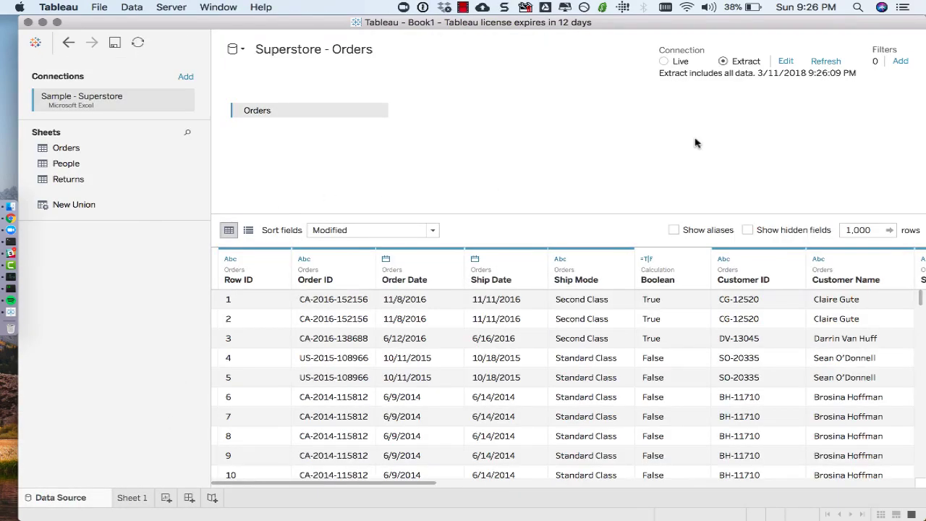
{"action": "left_click", "coordinate": [826, 62]}
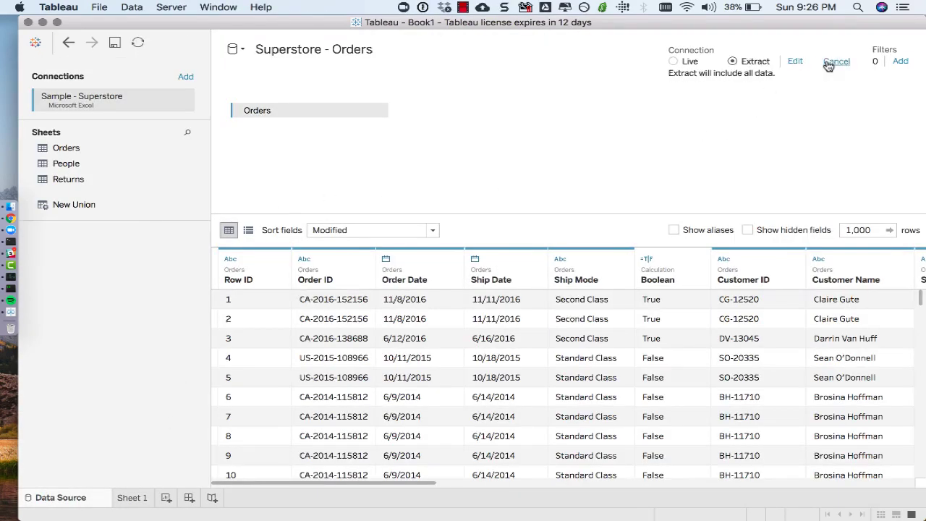
Step: Browse the Sample - Superstore connection's source file location in Datasources, 10.5, en_US-US, and leave without choosing a file
{"action": "left_click", "coordinate": [183, 102]}
{"action": "left_click", "coordinate": [195, 114]}
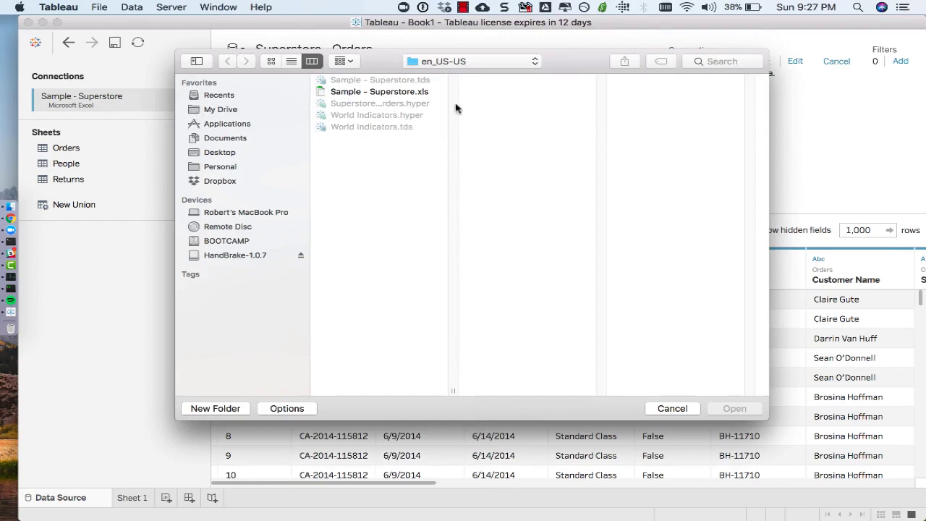
{"action": "left_click", "coordinate": [456, 61]}
{"action": "left_click", "coordinate": [429, 75]}
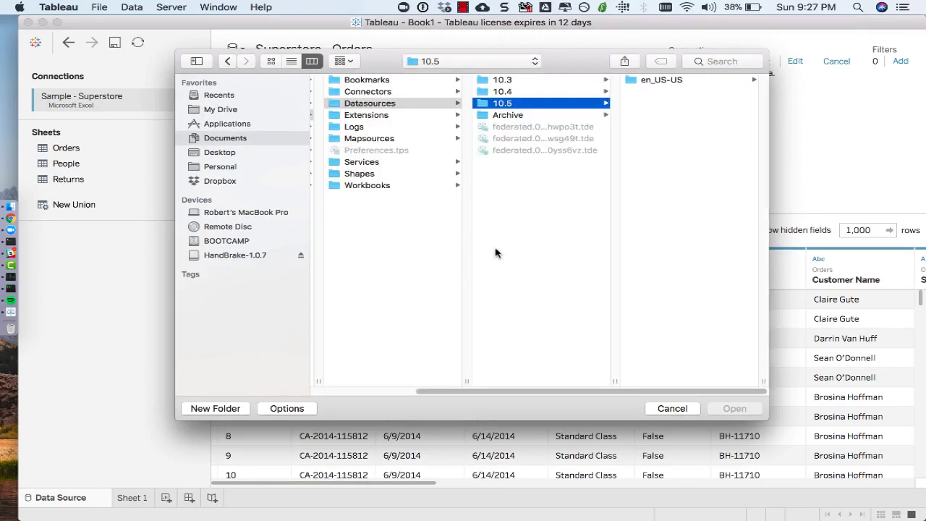
{"action": "left_click", "coordinate": [646, 82]}
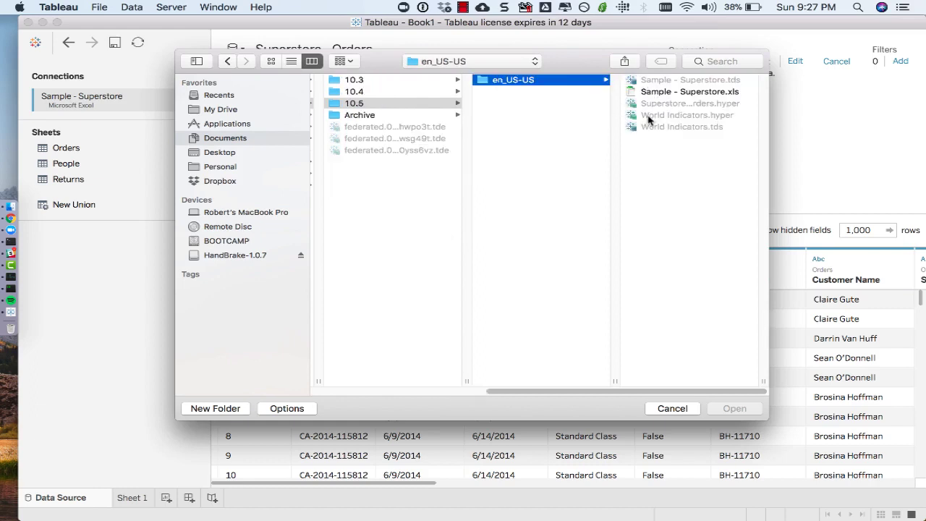
{"action": "left_click", "coordinate": [585, 192]}
{"action": "left_click", "coordinate": [686, 411]}
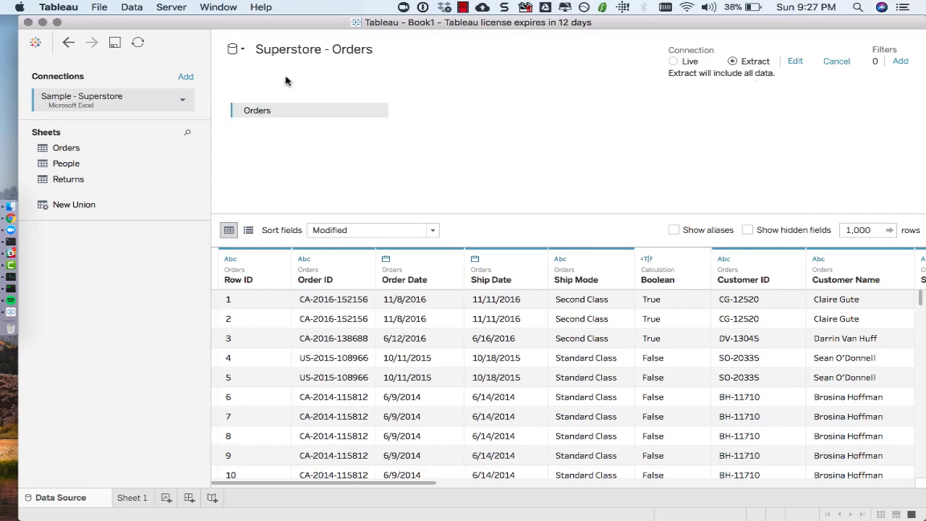
Step: Toggle the connection to Live and back to Extract, and review its extract settings and filterable fields without adding a filter
{"action": "left_click", "coordinate": [684, 62]}
{"action": "left_click", "coordinate": [730, 61]}
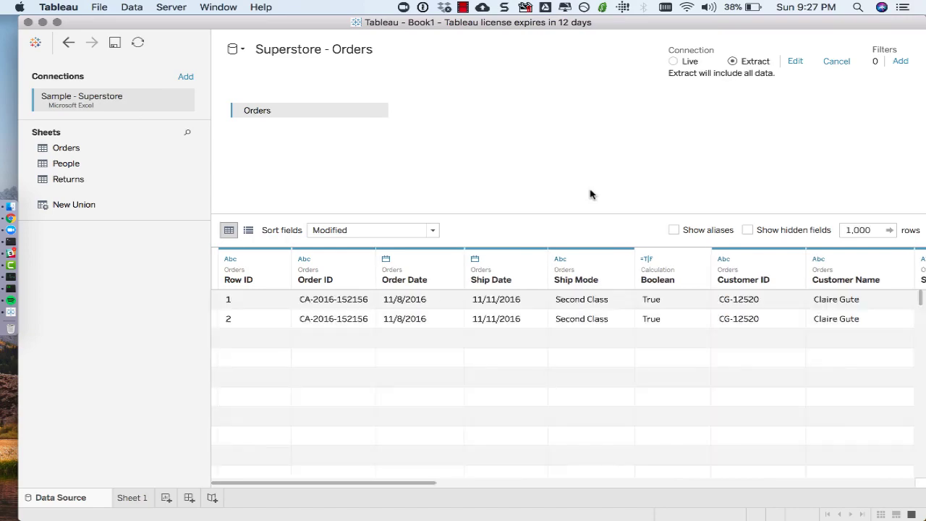
{"action": "left_click", "coordinate": [794, 63]}
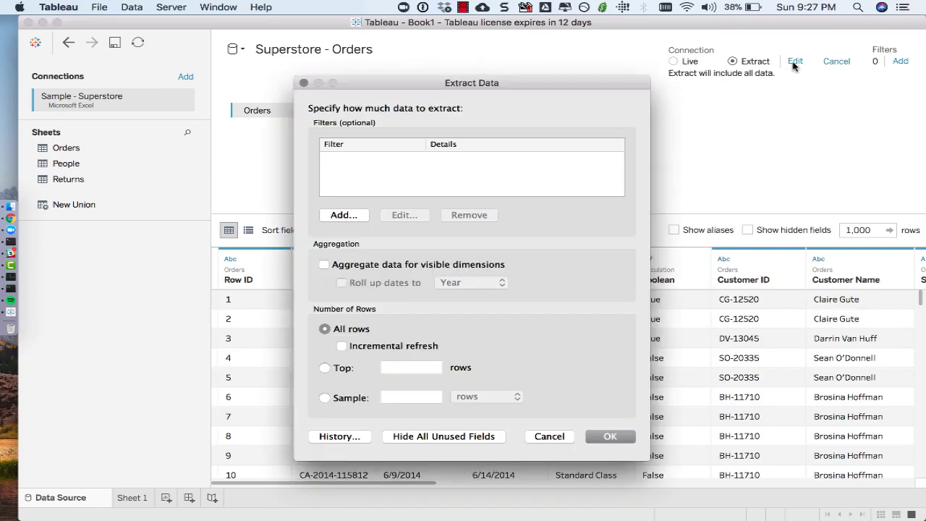
{"action": "left_click", "coordinate": [365, 216]}
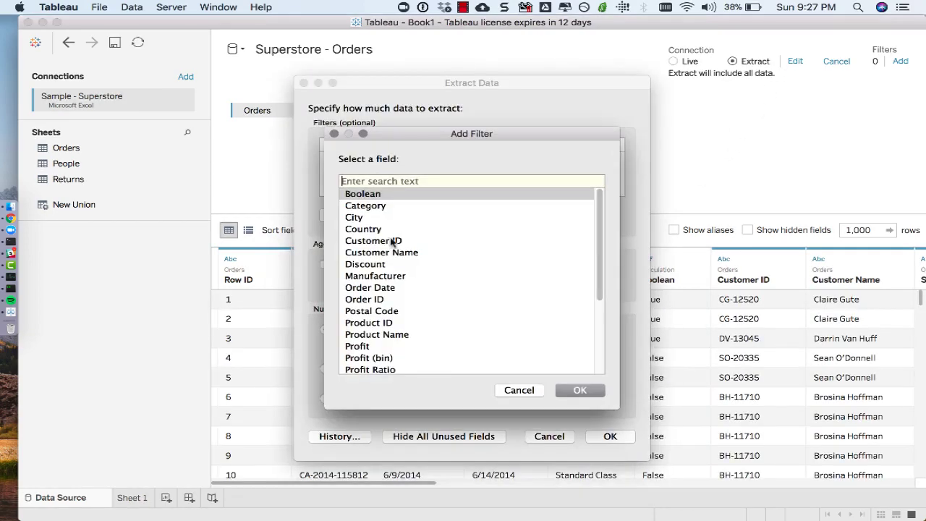
{"action": "left_click", "coordinate": [506, 389]}
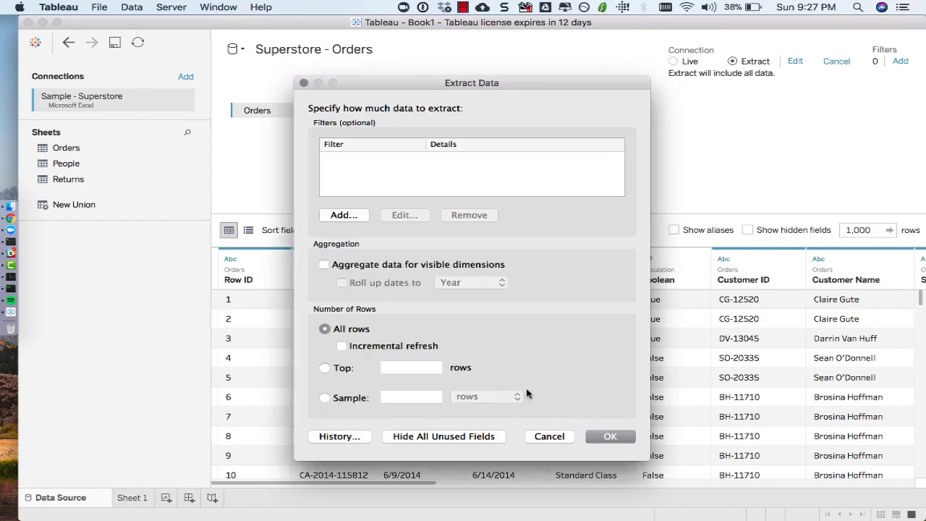
{"action": "left_click", "coordinate": [603, 435]}
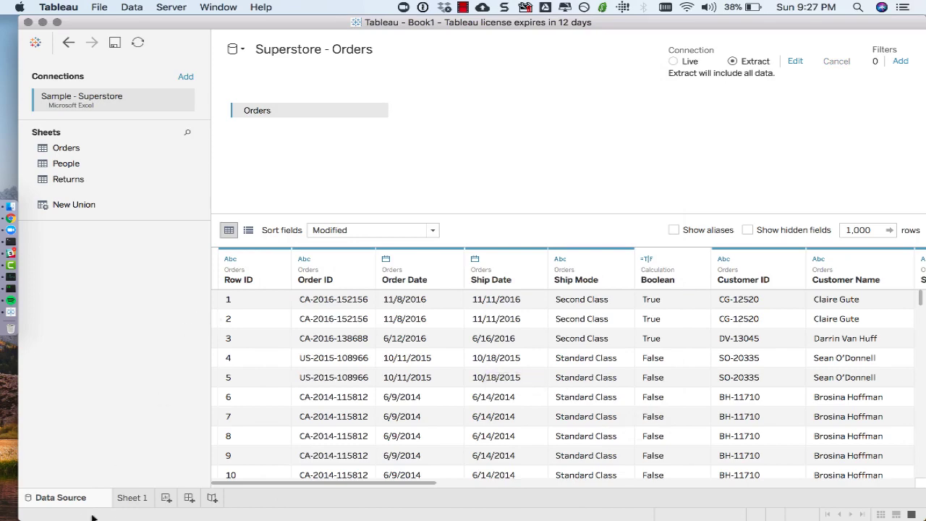
Step: Open Sheet 1 and check the automatic update options for the worksheet and filters without changing them
{"action": "left_click", "coordinate": [145, 496]}
{"action": "mouse_move", "coordinate": [142, 497]}
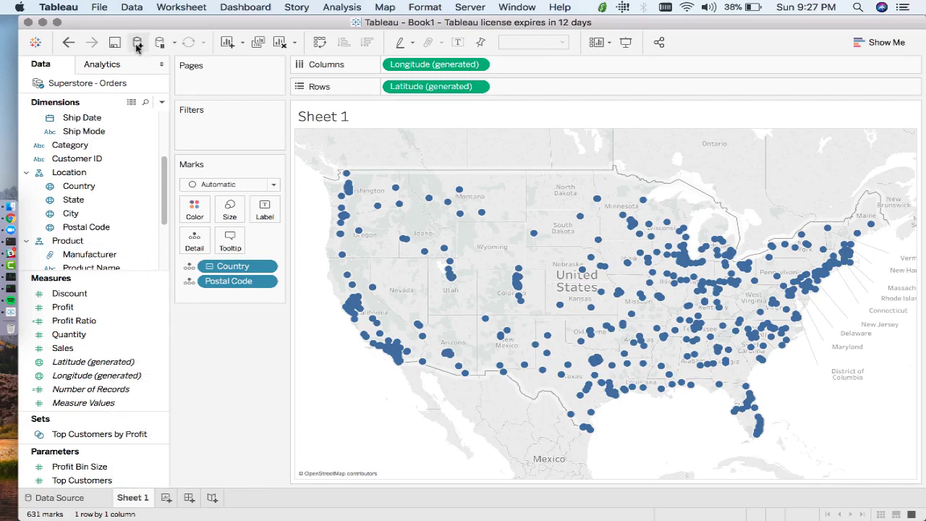
{"action": "left_click", "coordinate": [173, 45]}
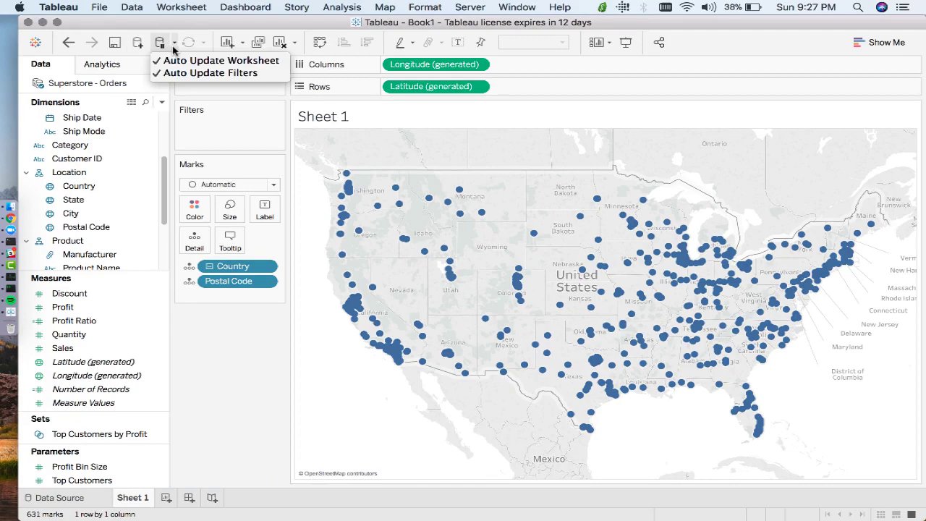
{"action": "left_click", "coordinate": [150, 52]}
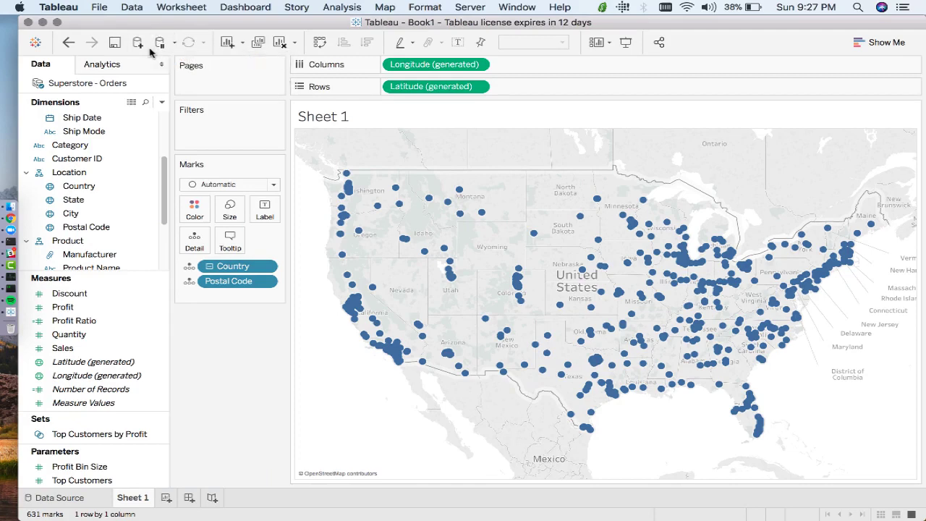
Step: Start a new Google Sheets connection, authorize Tableau Desktop with the second listed Google account, and return to Tableau
{"action": "left_click", "coordinate": [136, 43]}
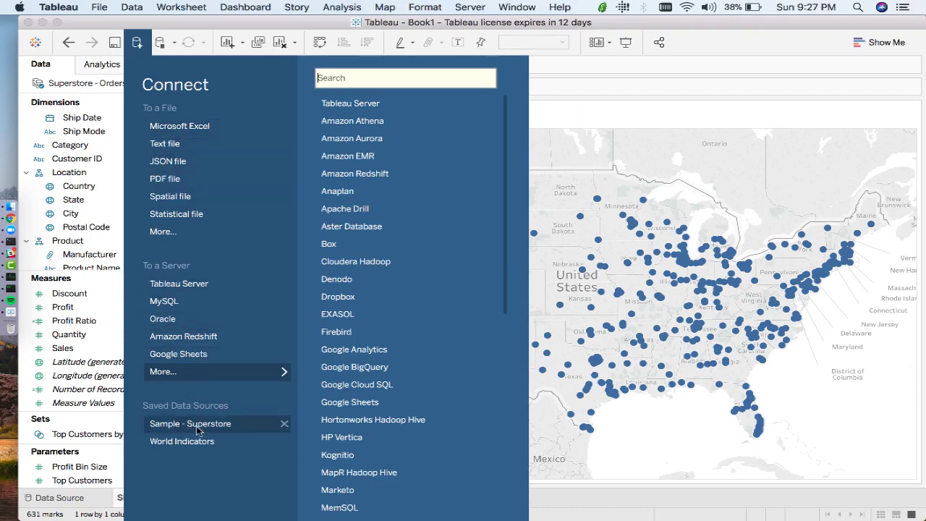
{"action": "left_click", "coordinate": [194, 354]}
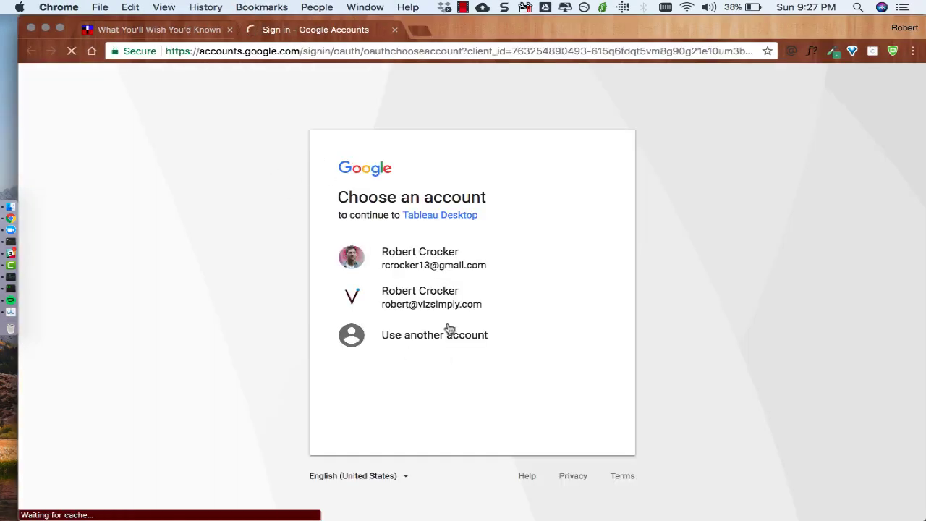
{"action": "left_click", "coordinate": [427, 305]}
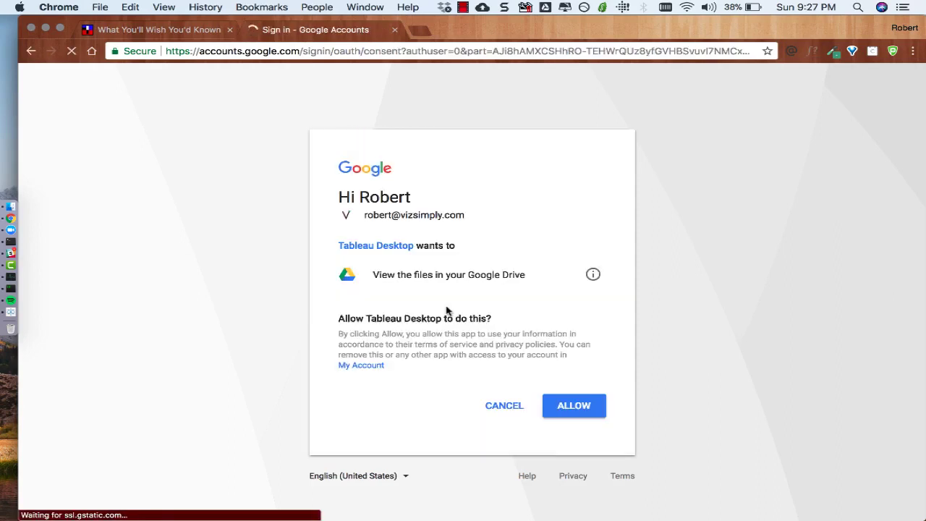
{"action": "left_click", "coordinate": [574, 415]}
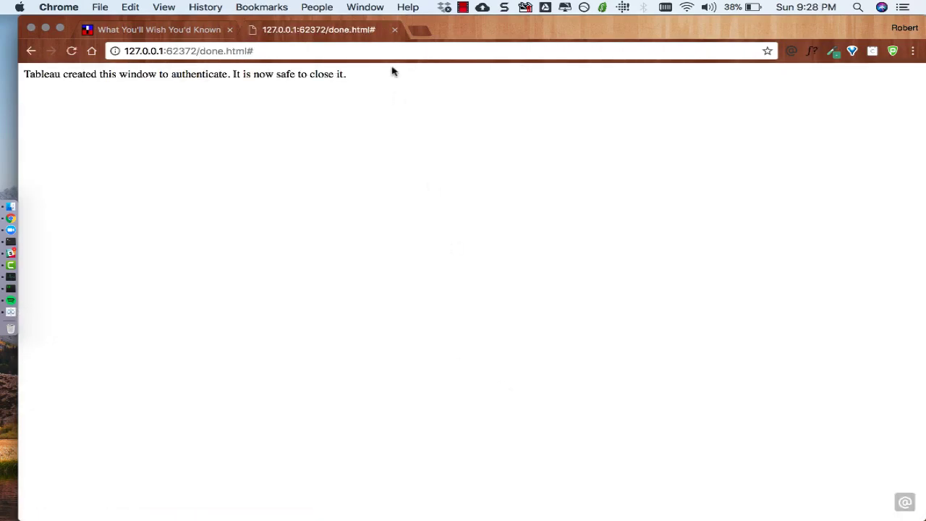
{"action": "left_click", "coordinate": [394, 29]}
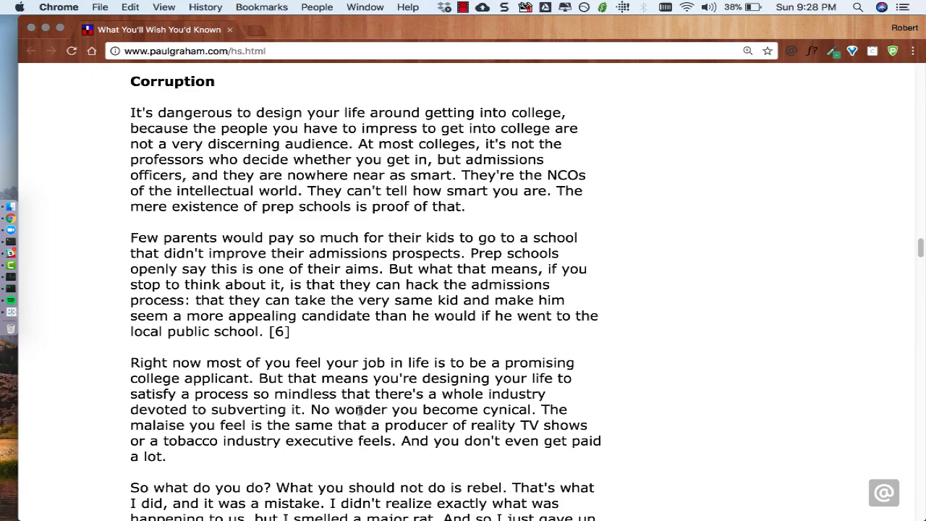
{"action": "left_click", "coordinate": [16, 309]}
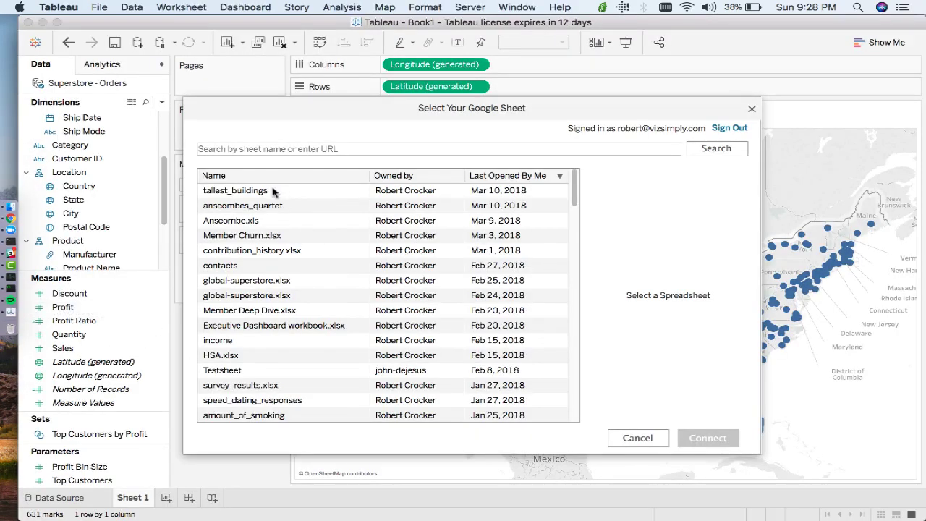
Step: Connect to the tallest_buildings spreadsheet and add its removed formatting sheet to the data source
{"action": "left_click", "coordinate": [235, 192]}
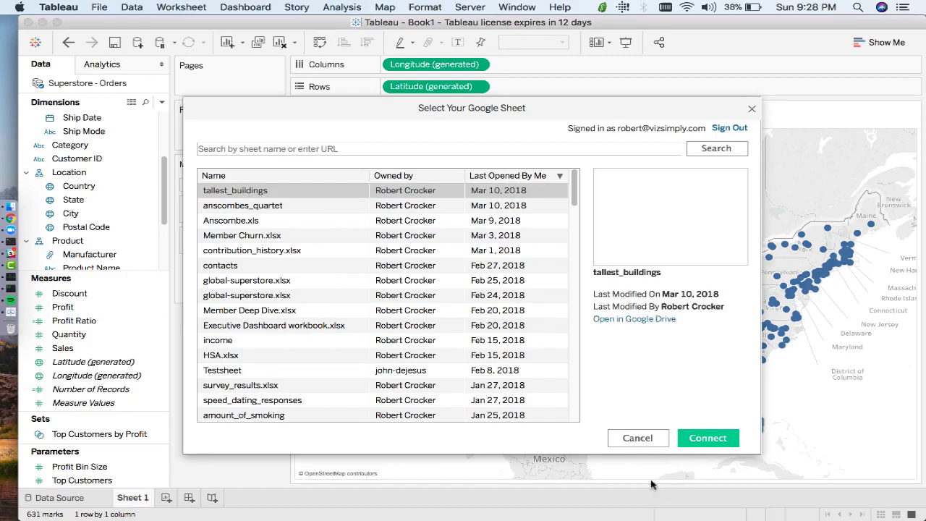
{"action": "left_click", "coordinate": [705, 439]}
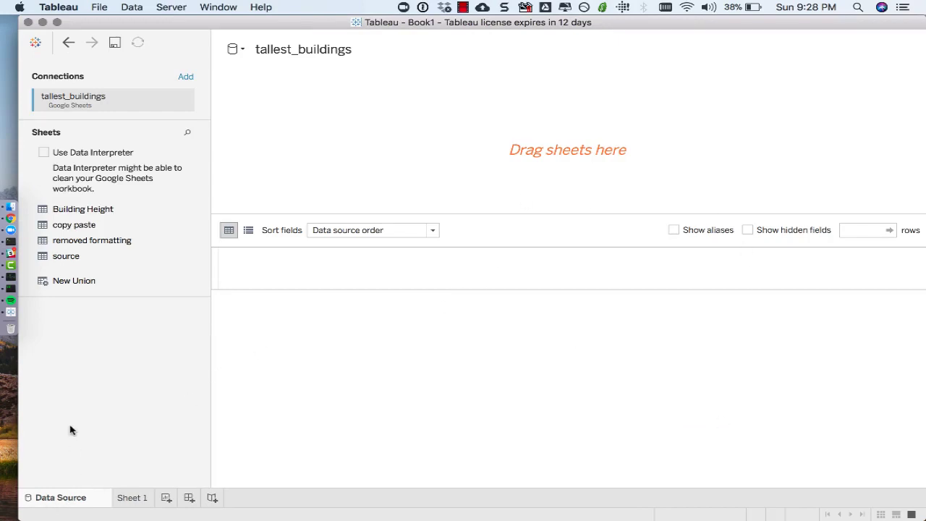
{"action": "left_click_drag", "start_coordinate": [95, 241], "coordinate": [634, 165]}
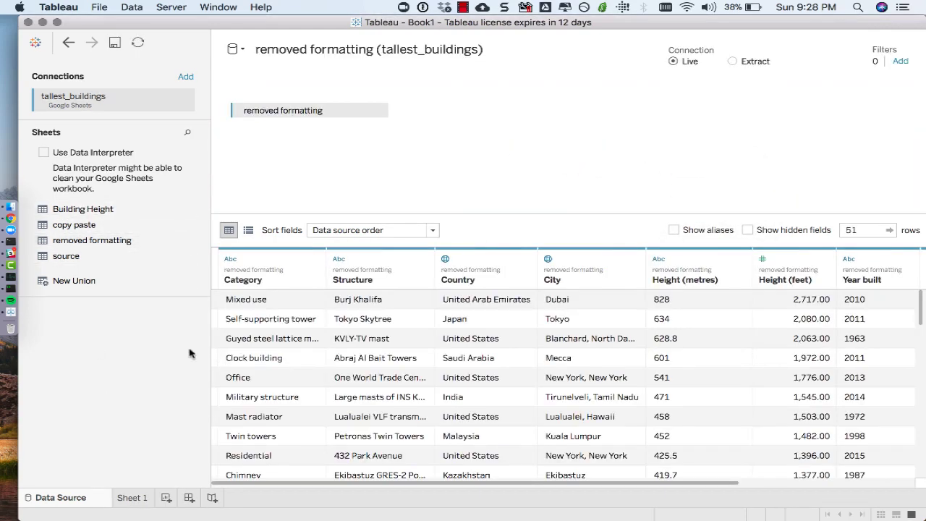
Step: Switch the tallest_buildings connection to Extract and choose My Drive/viz_simply/training/TEMPLATES/data as the save folder
{"action": "left_click", "coordinate": [734, 62]}
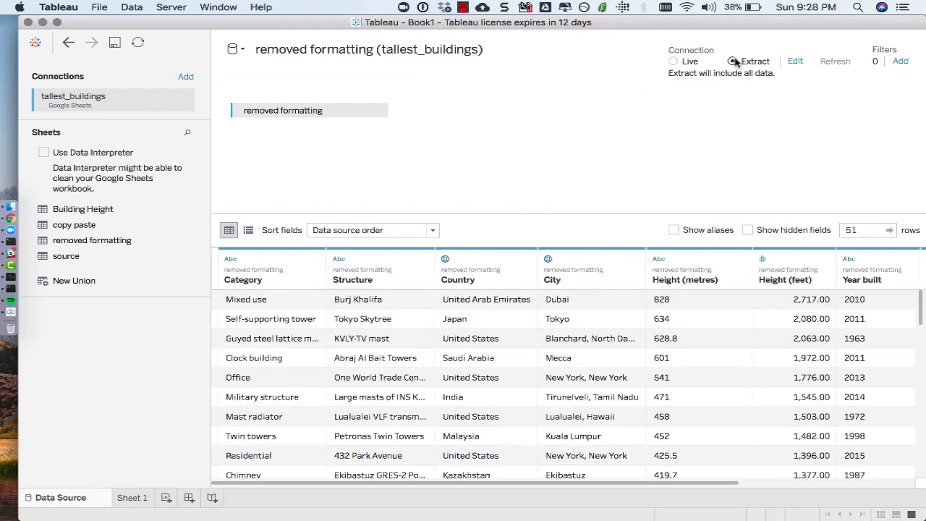
{"action": "left_click", "coordinate": [145, 499]}
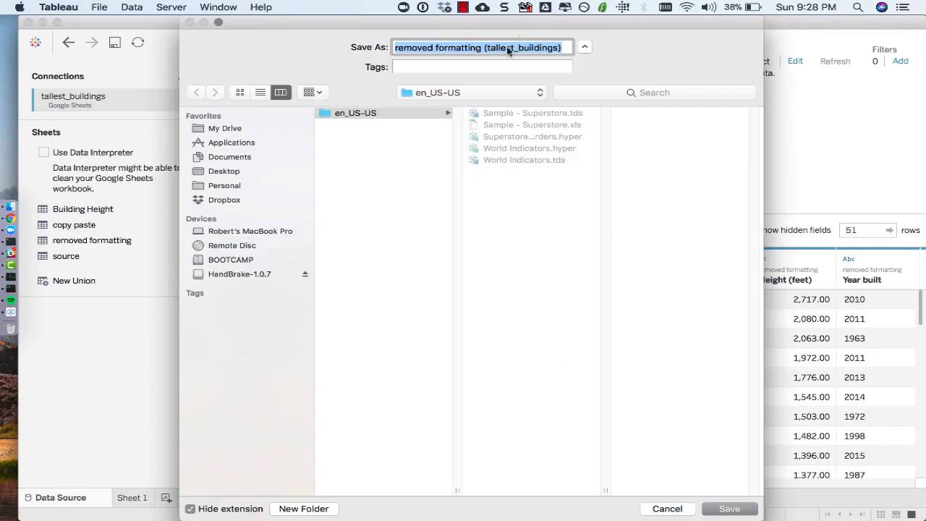
{"action": "left_click", "coordinate": [253, 128]}
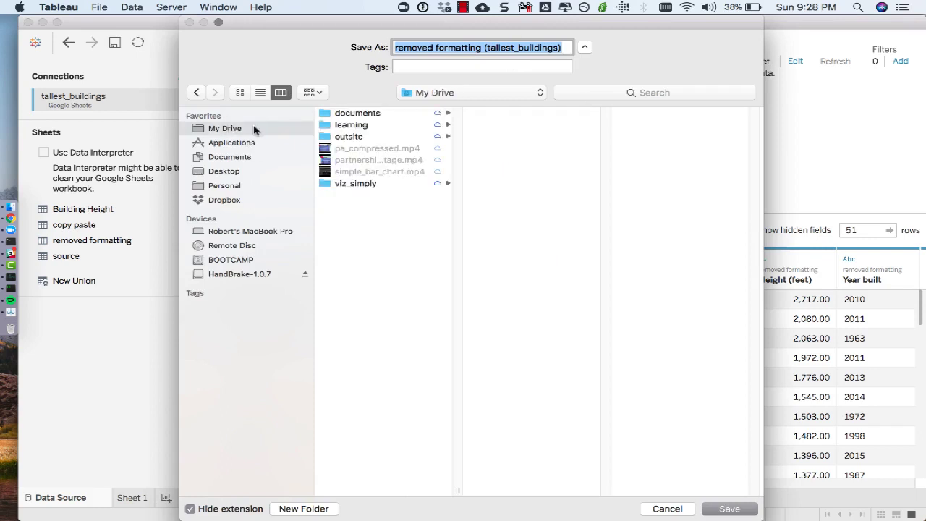
{"action": "left_click", "coordinate": [378, 183]}
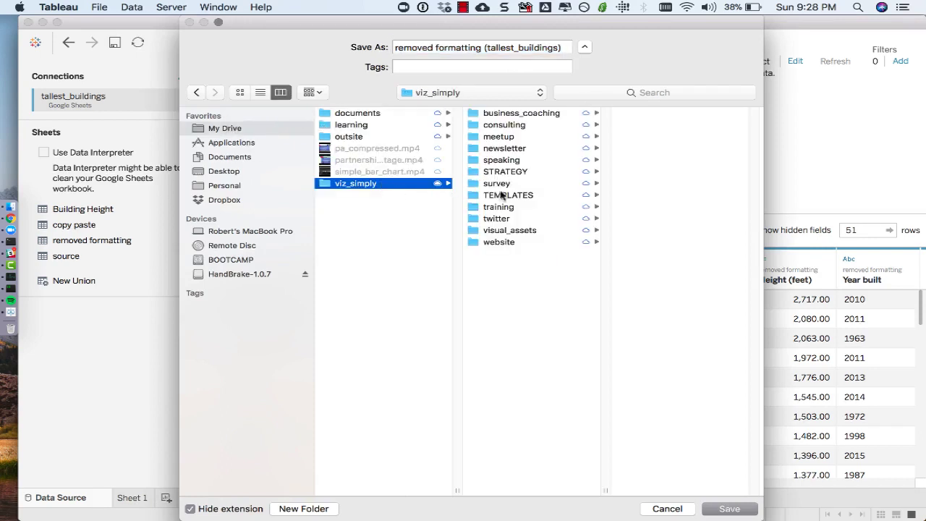
{"action": "left_click", "coordinate": [504, 208]}
{"action": "left_click", "coordinate": [658, 172]}
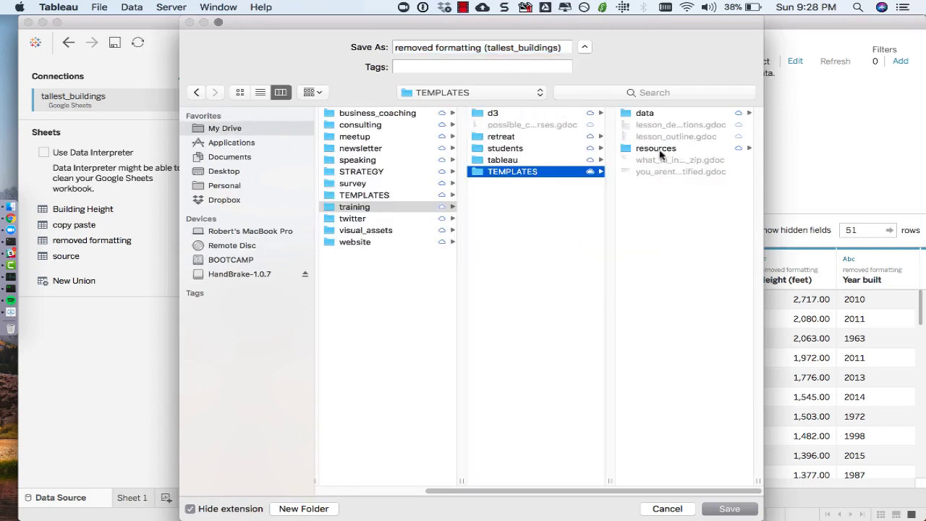
{"action": "left_click", "coordinate": [641, 114]}
Step: Shorten the extract's file name to tallest_buildings and save it
{"action": "left_click", "coordinate": [489, 48]}
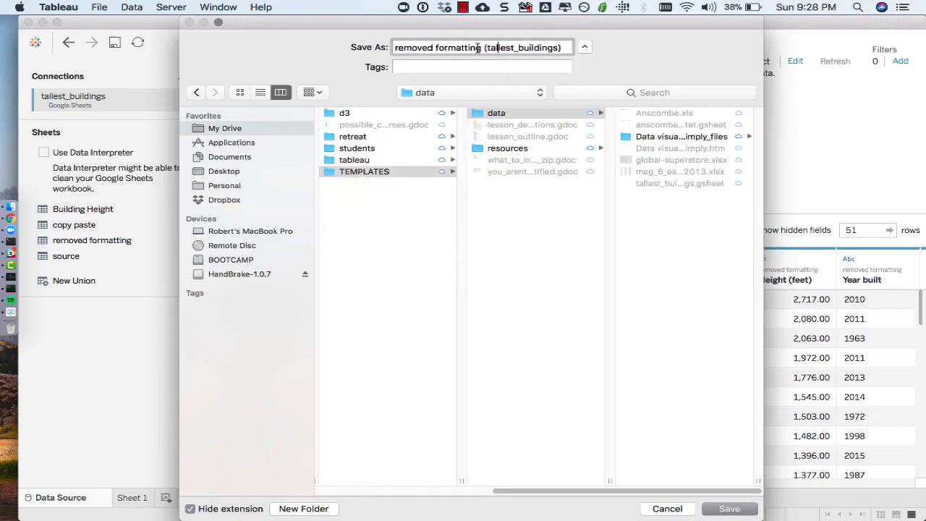
{"action": "left_click_drag", "start_coordinate": [485, 48], "coordinate": [347, 46]}
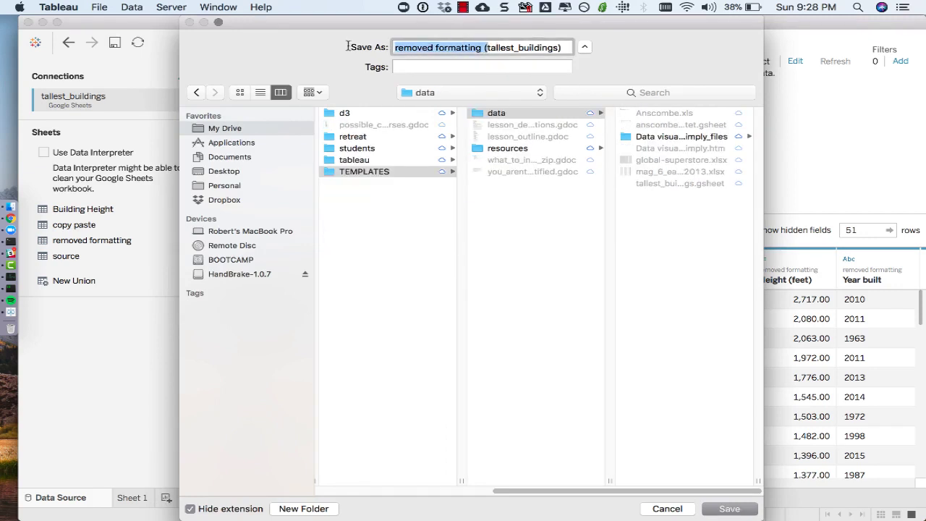
{"action": "key", "text": "BackSpace"}
{"action": "left_click", "coordinate": [475, 51]}
{"action": "left_click", "coordinate": [479, 48]}
{"action": "key", "text": "BackSpace"}
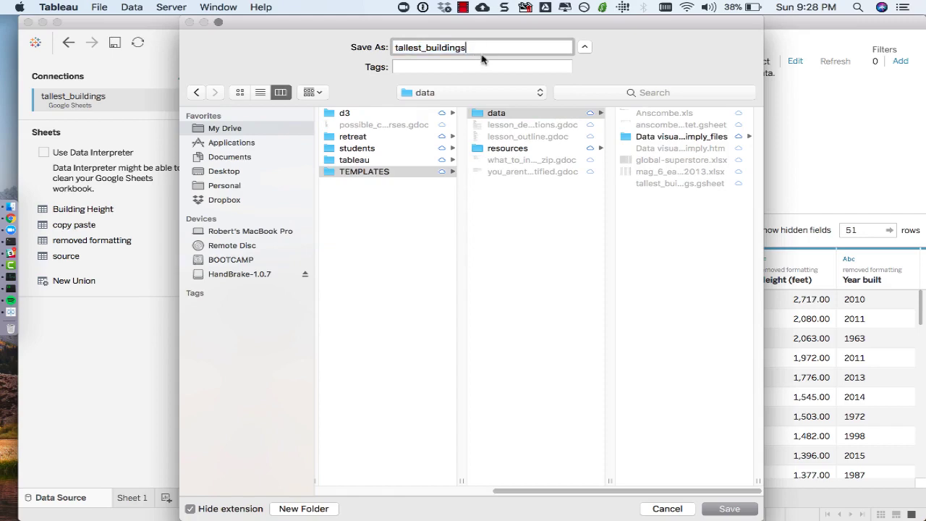
{"action": "left_click", "coordinate": [726, 509]}
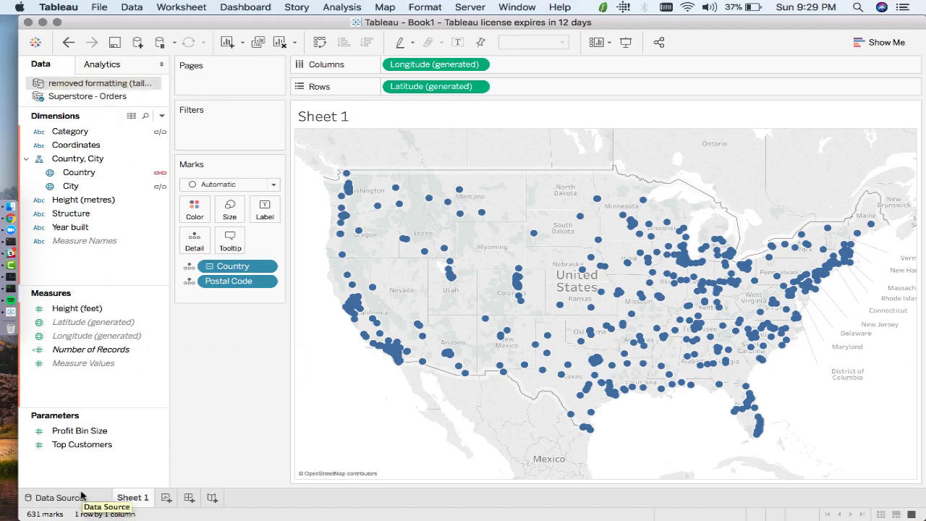
Step: Switch to Finder and locate the tallest_buildings.hyper extract in My Drive/viz_simply/training/TEMPLATES/data
{"action": "left_click", "coordinate": [76, 498]}
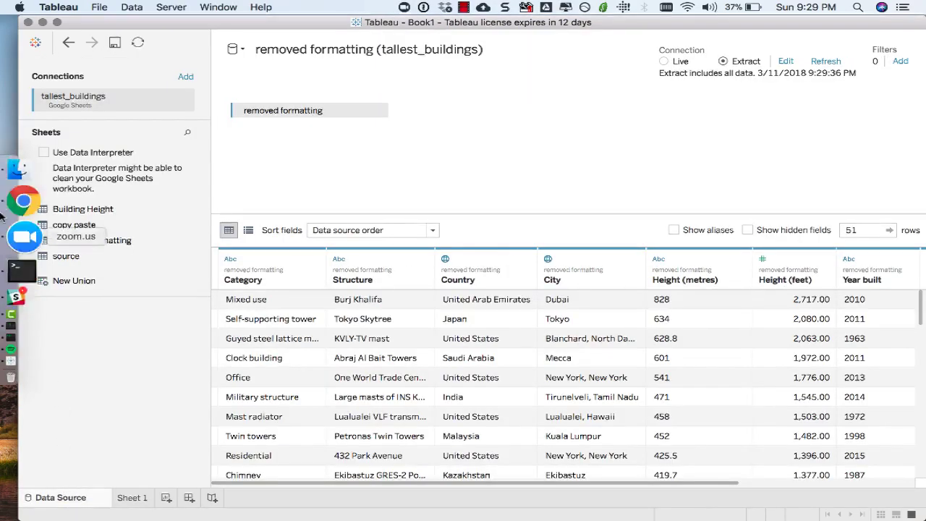
{"action": "left_click", "coordinate": [13, 207]}
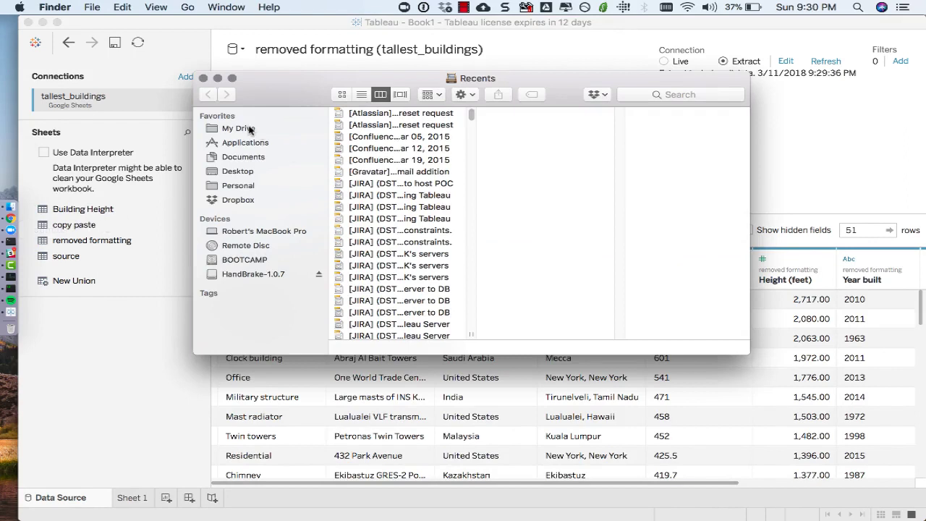
{"action": "left_click", "coordinate": [245, 127]}
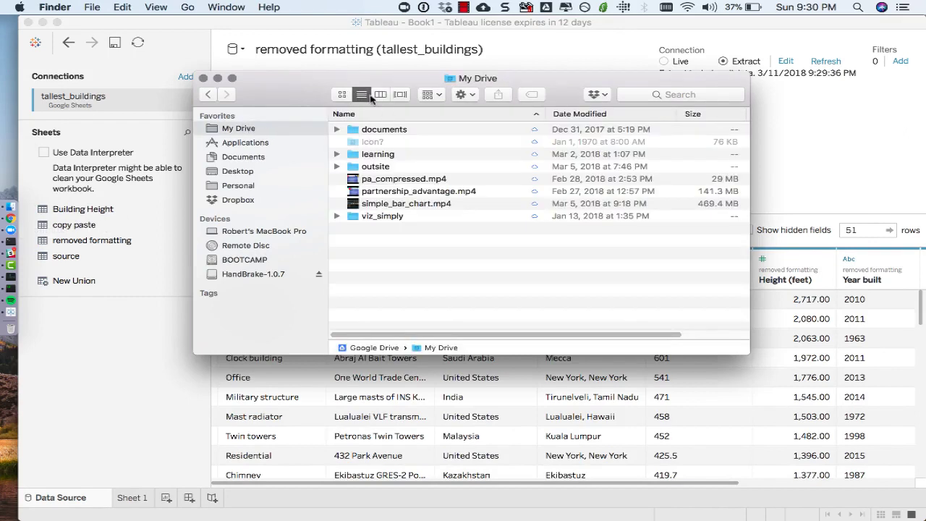
{"action": "left_click", "coordinate": [377, 94]}
{"action": "left_click", "coordinate": [368, 195]}
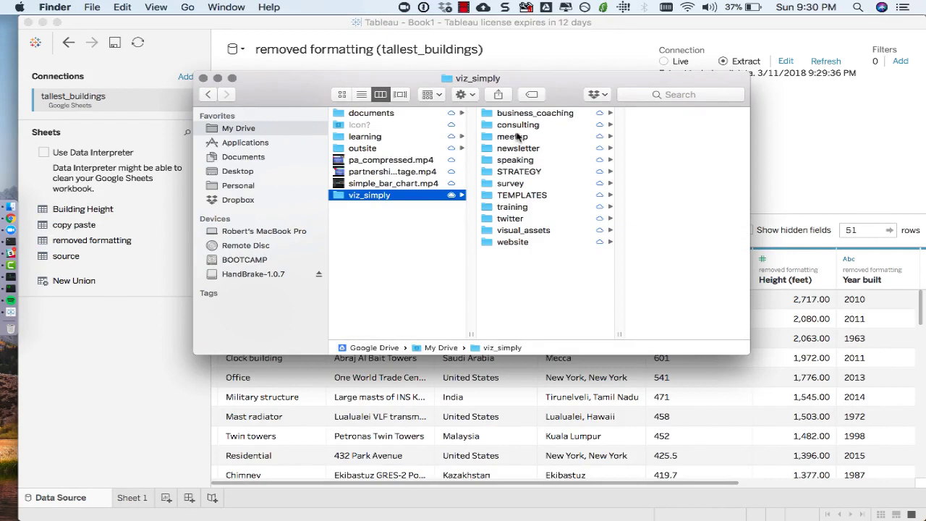
{"action": "left_click", "coordinate": [512, 207]}
{"action": "left_click", "coordinate": [626, 171]}
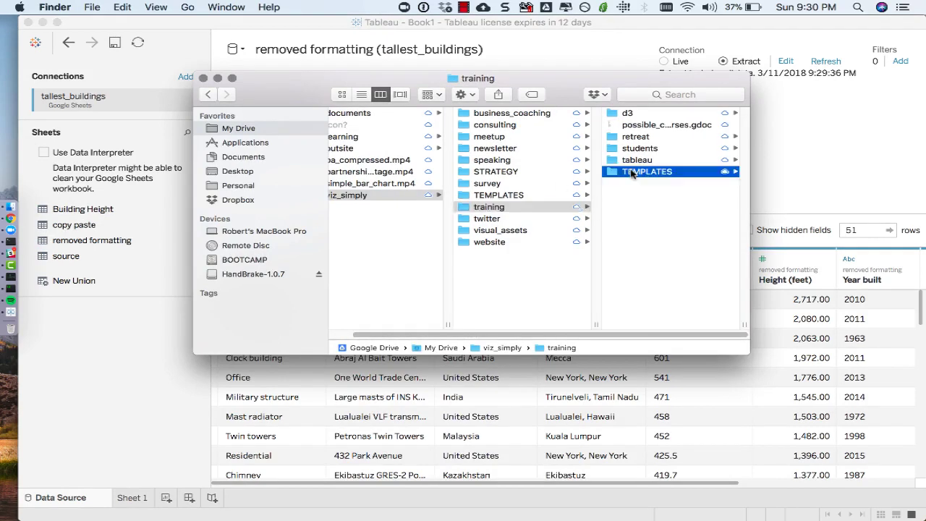
{"action": "left_click", "coordinate": [630, 114]}
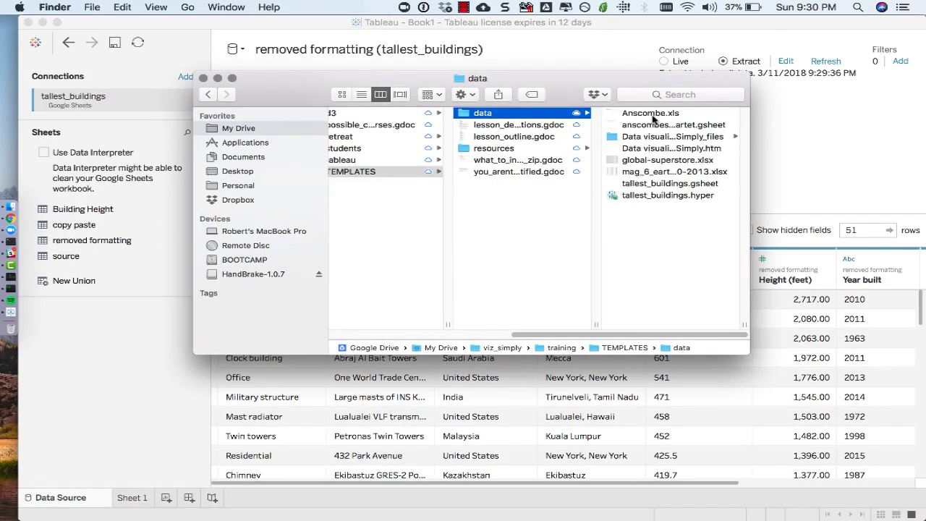
{"action": "left_click", "coordinate": [649, 196]}
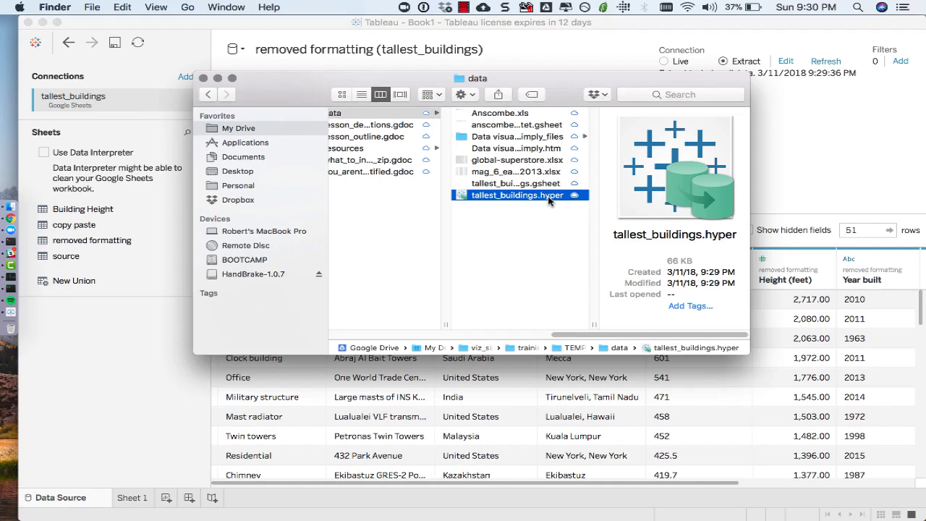
{"action": "left_click_drag", "start_coordinate": [732, 81], "coordinate": [726, 98]}
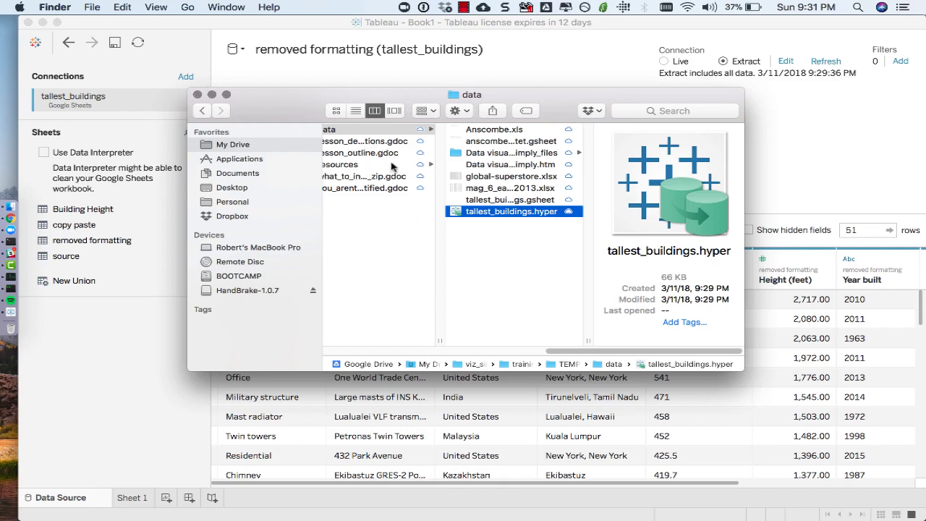
Step: Delete tallest_buildings.hyper from the data folder and close the Finder window
{"action": "left_click", "coordinate": [469, 227]}
{"action": "left_click", "coordinate": [511, 215]}
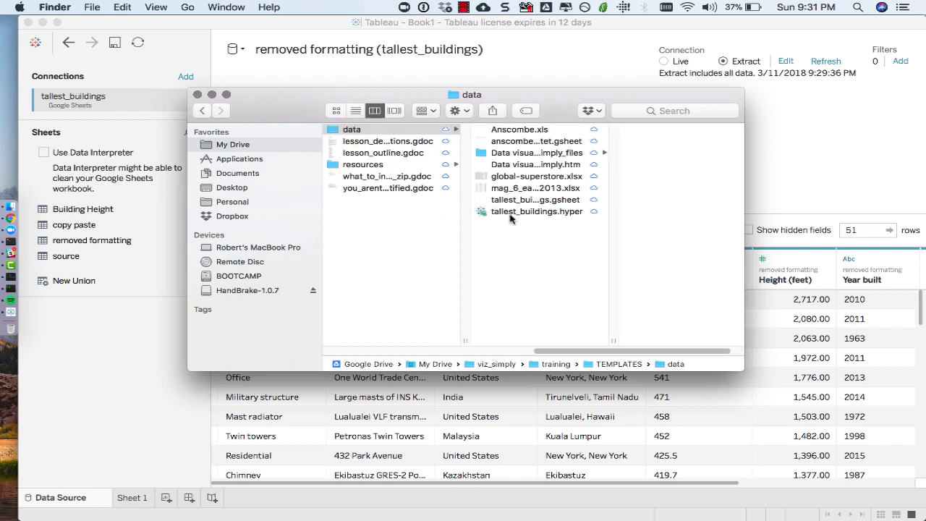
{"action": "key", "text": "super+BackSpace"}
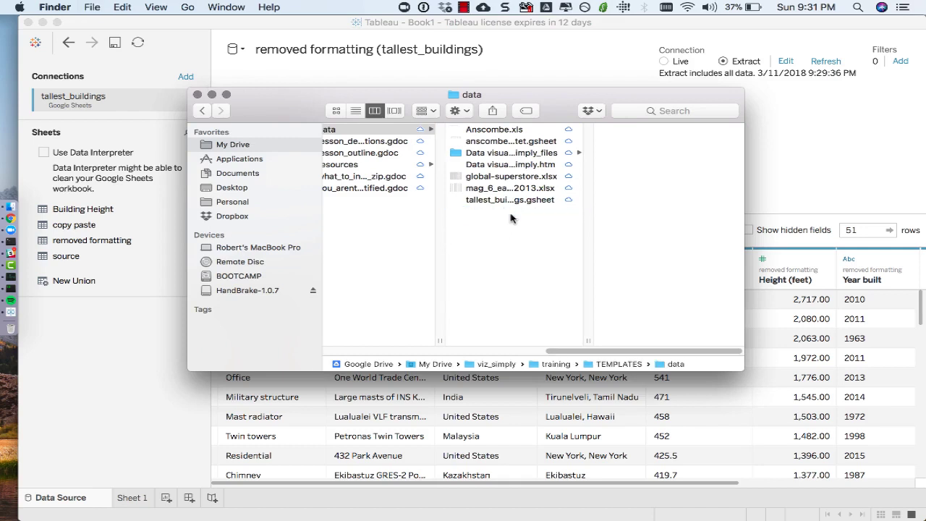
{"action": "left_click", "coordinate": [197, 94]}
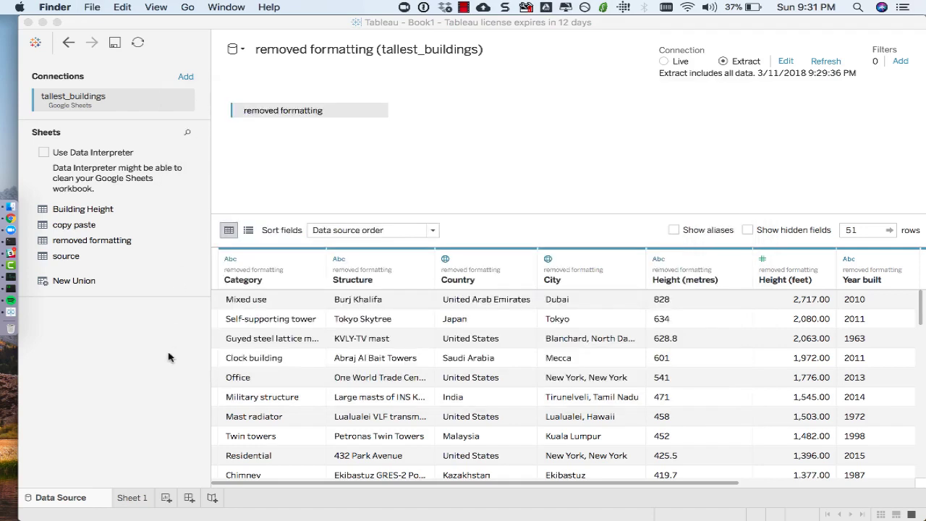
Step: Go back to Sheet 1 in Tableau and close the removed formatting (tallest_buildings) data source
{"action": "left_click", "coordinate": [148, 499]}
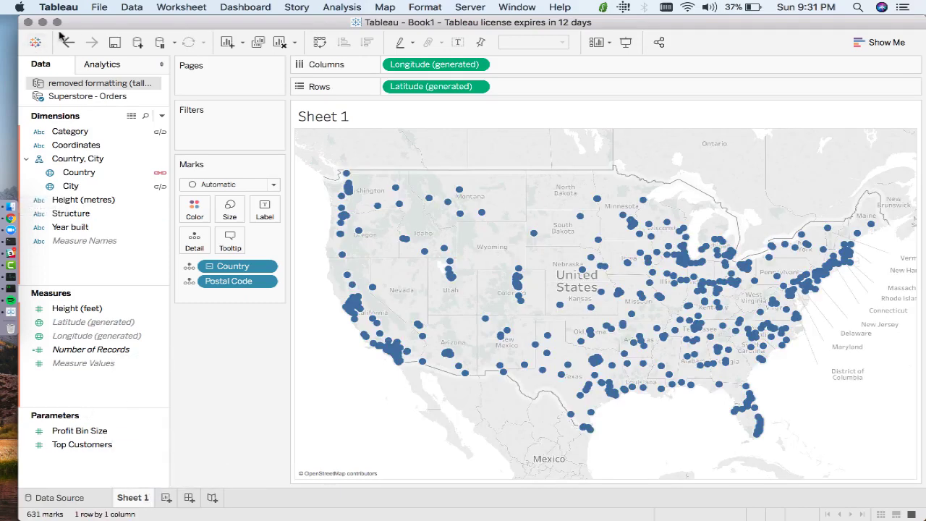
{"action": "right_click", "coordinate": [82, 83]}
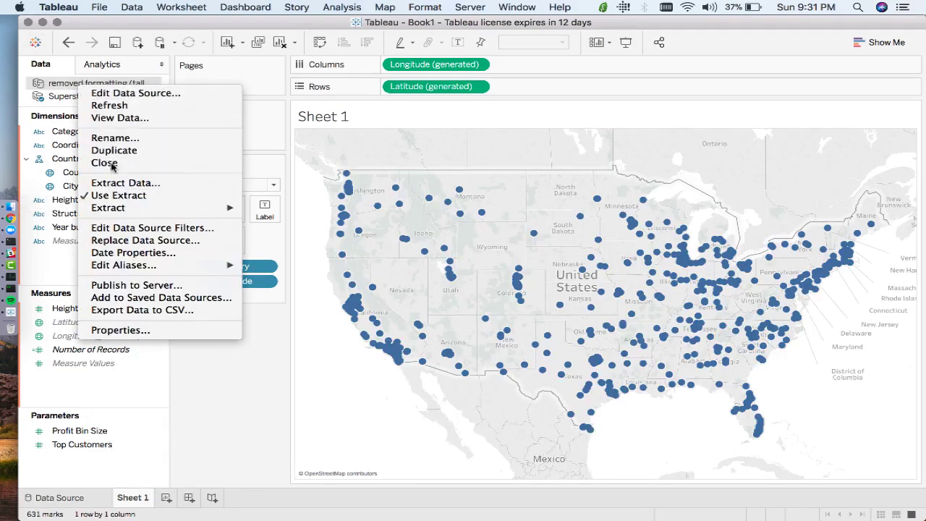
{"action": "left_click", "coordinate": [78, 158]}
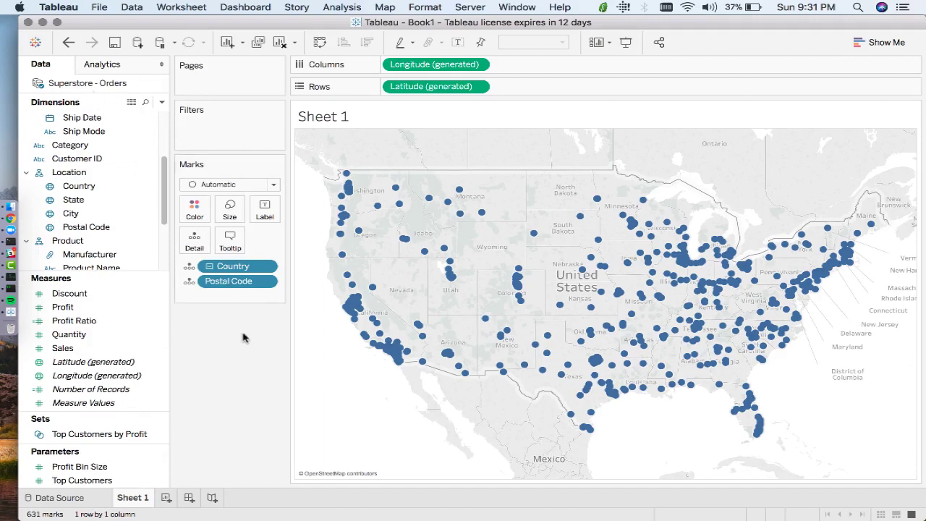
Step: View the Superstore - Orders data source and inspect its data source filters without adding any
{"action": "left_click", "coordinate": [87, 117]}
{"action": "left_click", "coordinate": [44, 498]}
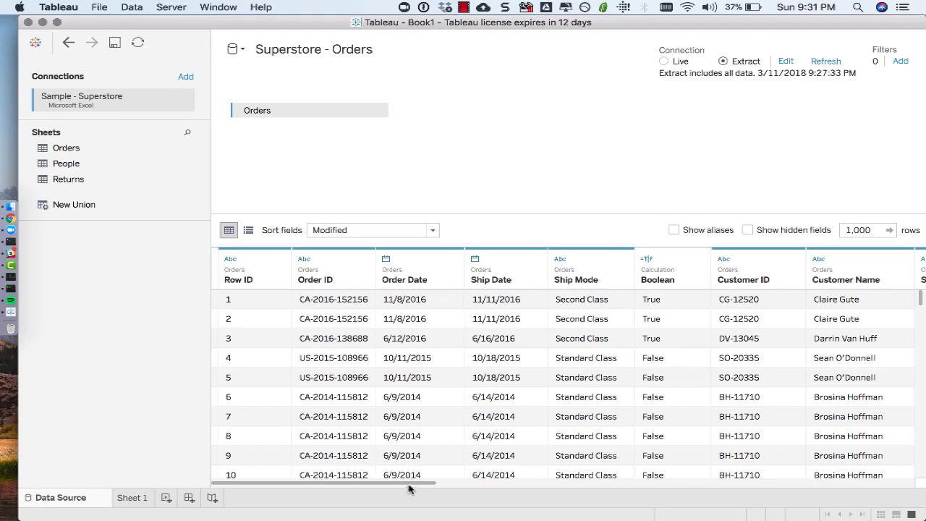
{"action": "mouse_move", "coordinate": [413, 485]}
{"action": "left_mouse_down"}
{"action": "mouse_move", "coordinate": [781, 484]}
{"action": "mouse_move", "coordinate": [412, 483]}
{"action": "left_mouse_up"}
{"action": "left_click", "coordinate": [899, 62]}
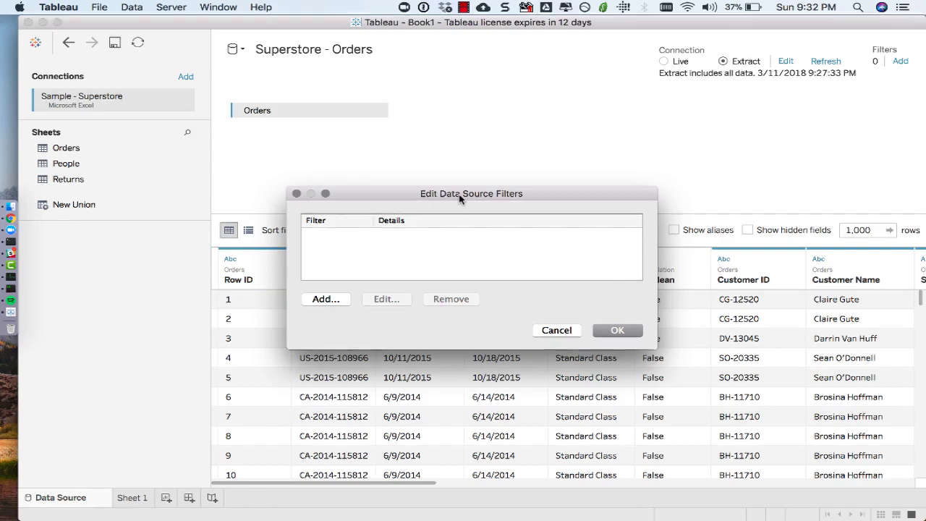
{"action": "left_click", "coordinate": [296, 193]}
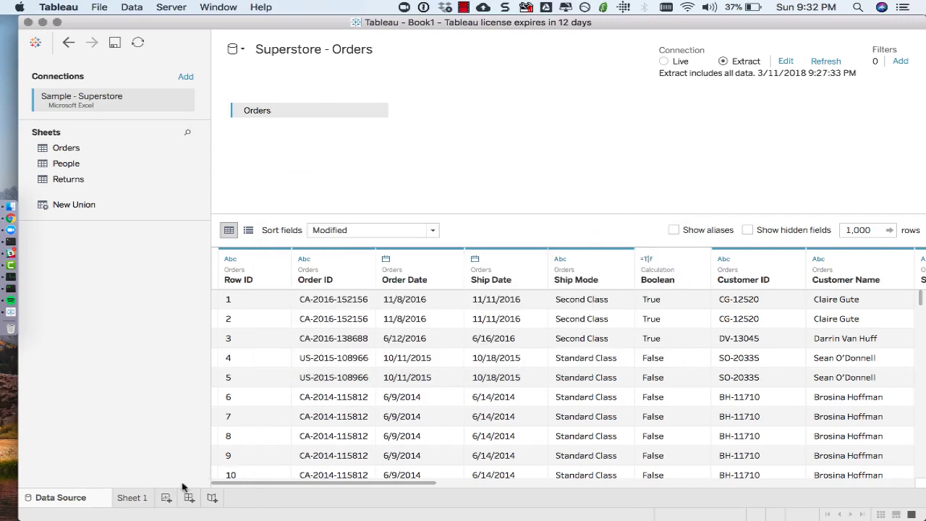
Step: Return to Sheet 1 and look through the Superstore - Orders dimensions, from the Customer and Order folders to the Location hierarchy
{"action": "left_click", "coordinate": [132, 497]}
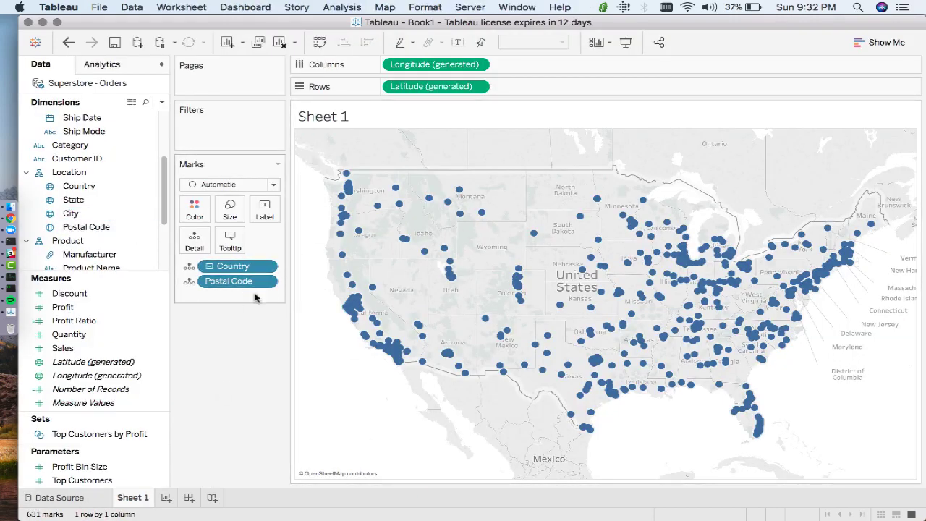
{"action": "left_click", "coordinate": [82, 188]}
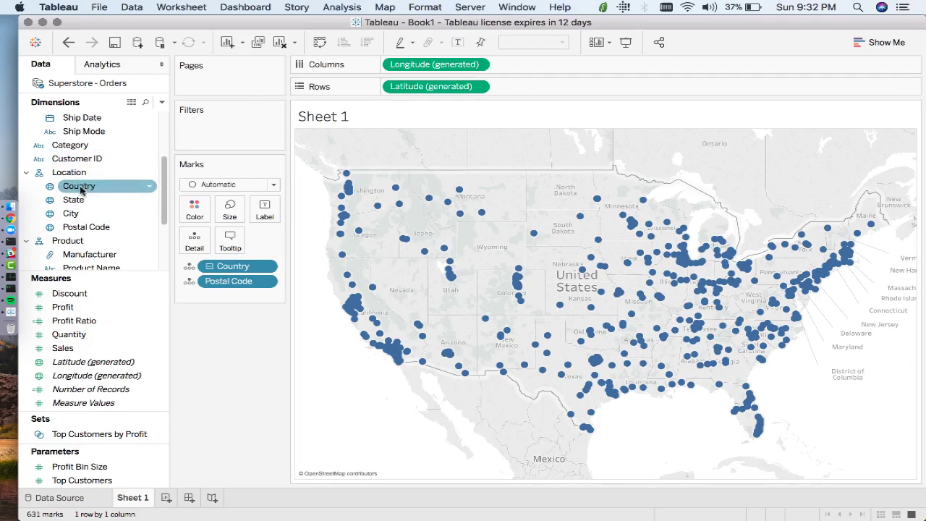
{"action": "left_click", "coordinate": [101, 201]}
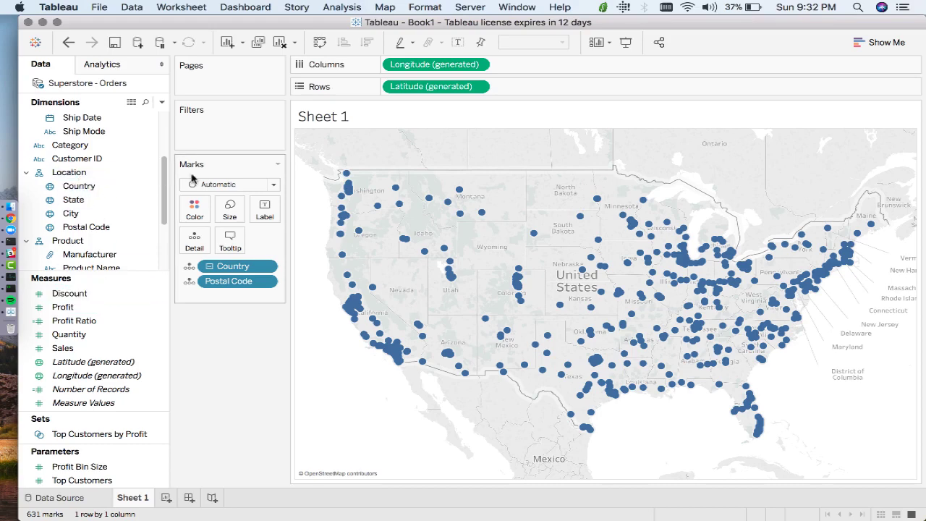
{"action": "left_click_drag", "start_coordinate": [164, 188], "coordinate": [167, 144]}
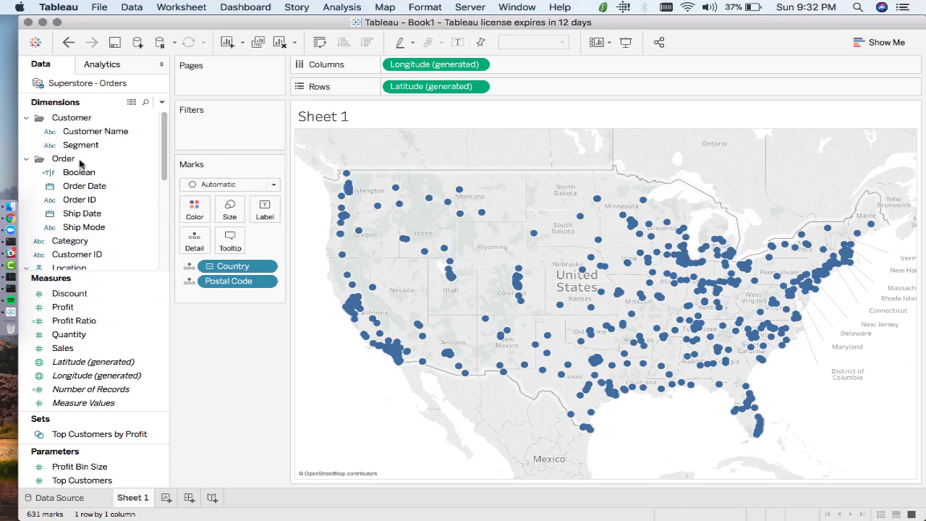
{"action": "left_click", "coordinate": [82, 146]}
{"action": "mouse_move", "coordinate": [83, 148]}
{"action": "left_mouse_down"}
{"action": "mouse_move", "coordinate": [200, 212]}
{"action": "mouse_move", "coordinate": [85, 169]}
{"action": "mouse_move", "coordinate": [80, 148]}
{"action": "left_mouse_up"}
{"action": "scroll", "coordinate": [166, 167], "scroll_direction": "down", "scroll_amount": 1}
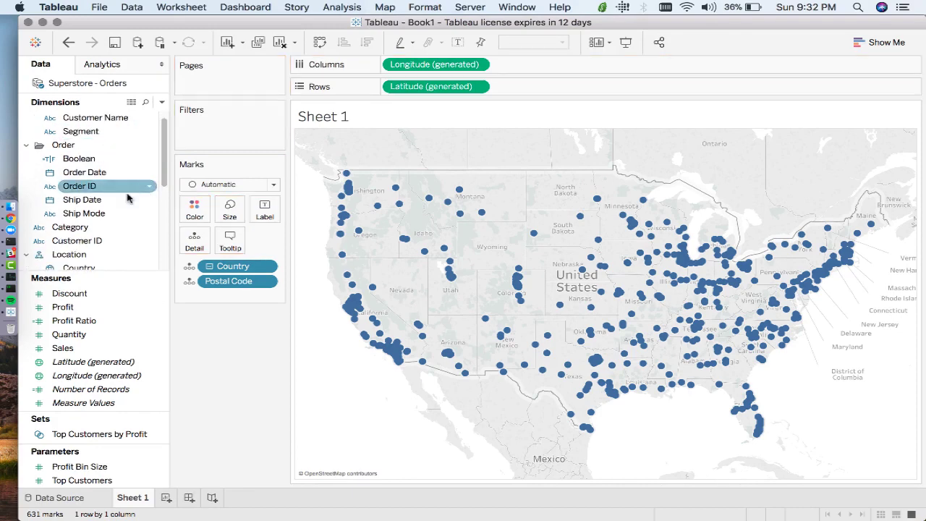
{"action": "scroll", "coordinate": [166, 182], "scroll_direction": "down", "scroll_amount": 5}
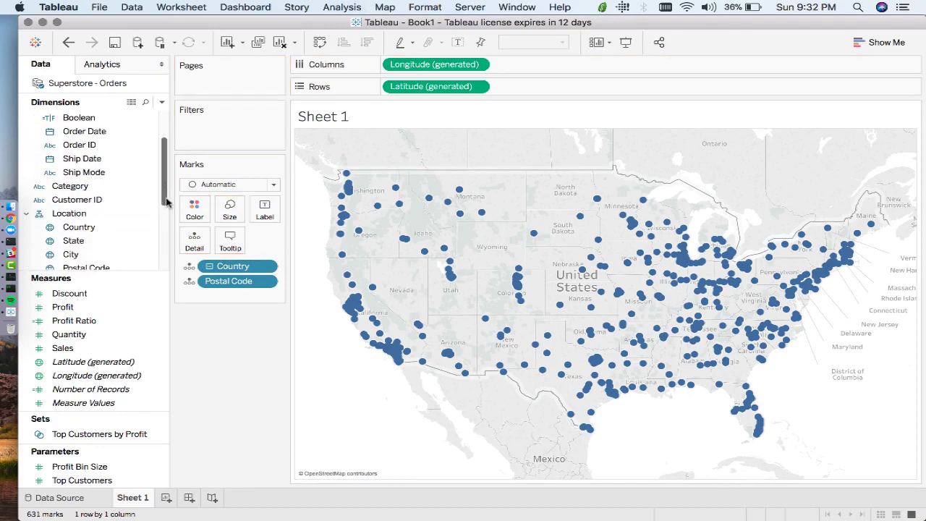
Step: Color the map marks by State with all members added and make the marks slightly smaller
{"action": "left_click_drag", "start_coordinate": [91, 215], "coordinate": [192, 206]}
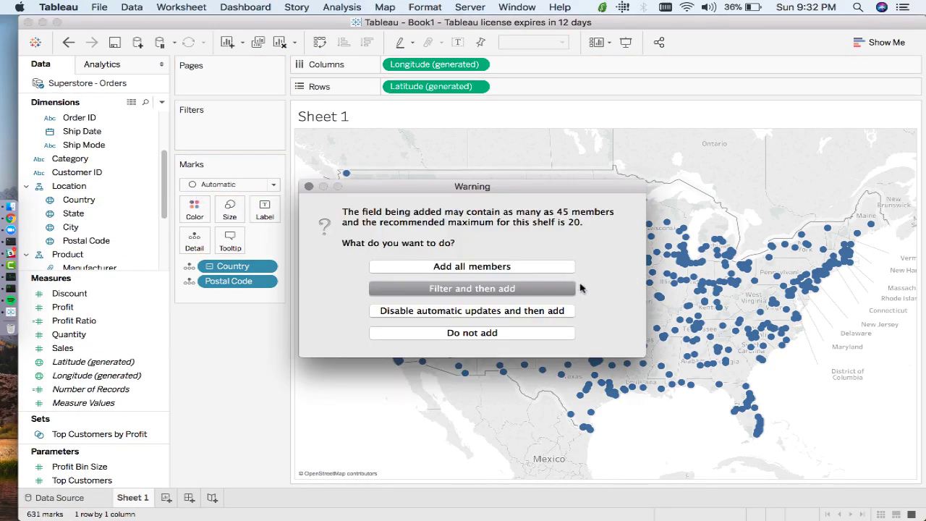
{"action": "left_click", "coordinate": [527, 267]}
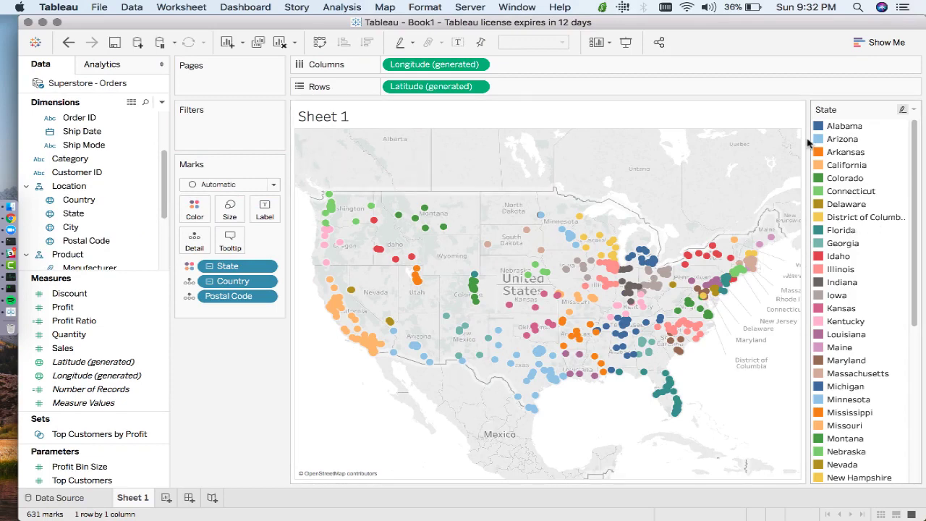
{"action": "left_click", "coordinate": [230, 210]}
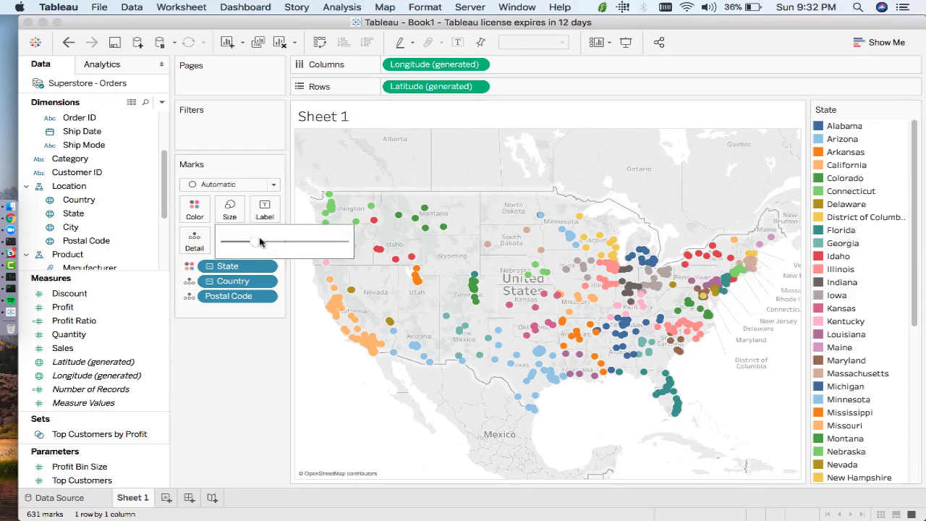
{"action": "left_click_drag", "start_coordinate": [261, 243], "coordinate": [245, 245]}
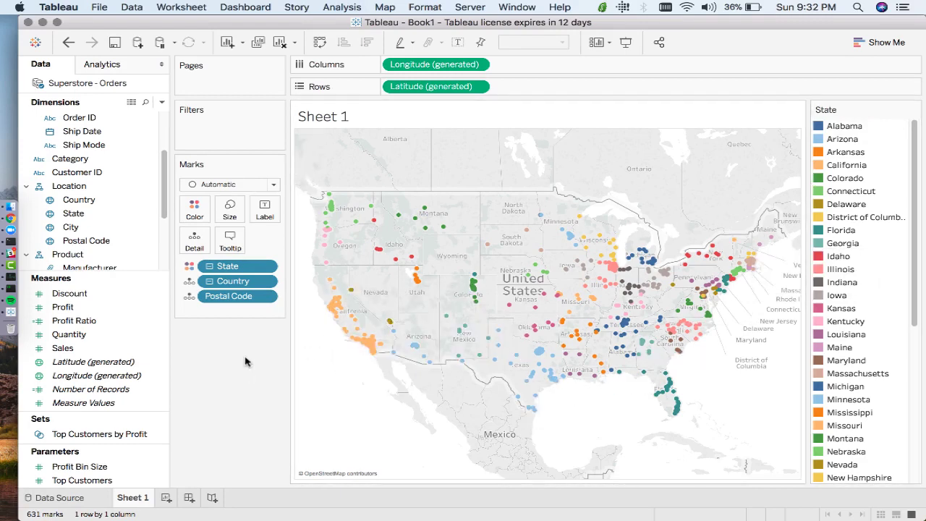
Step: Create a calculated field from State named "Is Cali?" with the formula [State] = "California"
{"action": "right_click", "coordinate": [90, 213]}
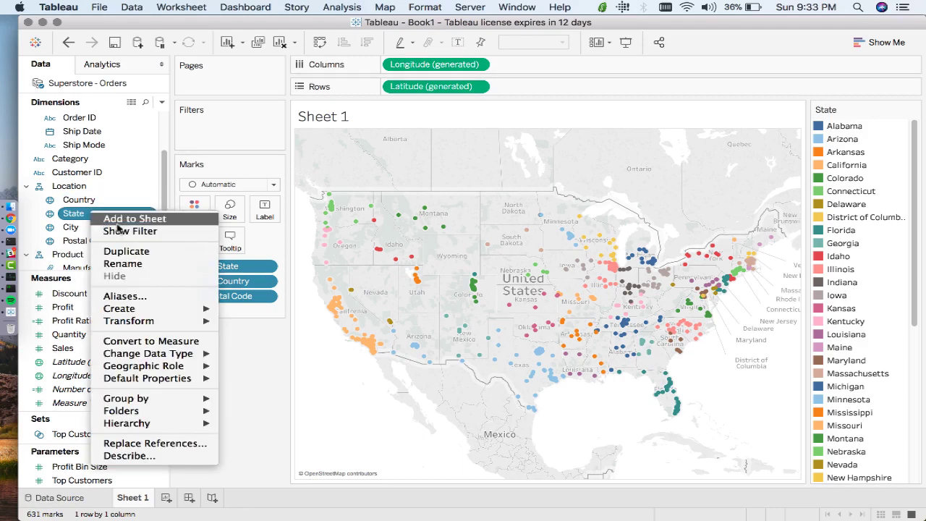
{"action": "mouse_move", "coordinate": [118, 308]}
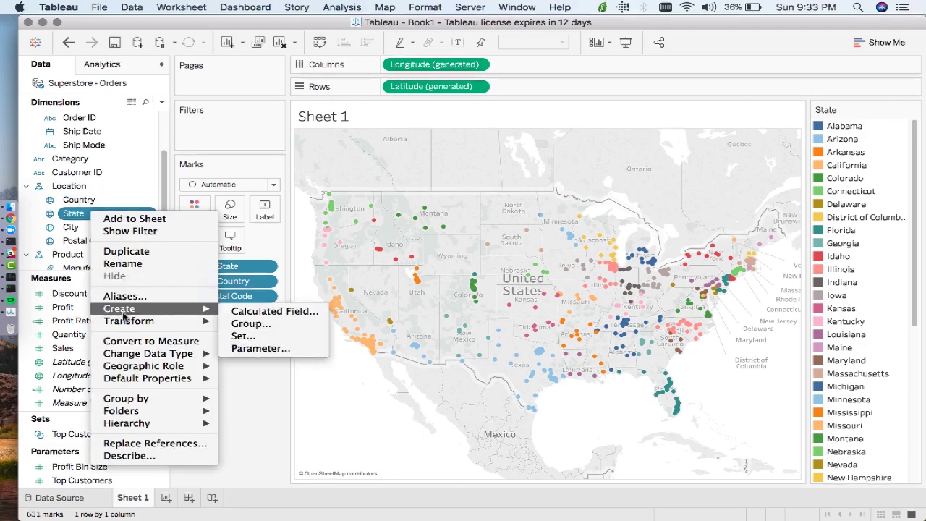
{"action": "left_click", "coordinate": [249, 308]}
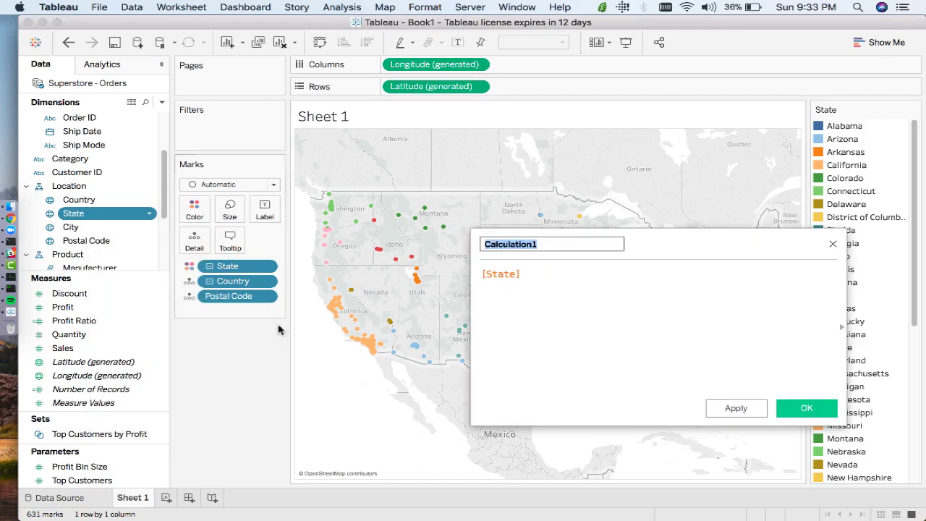
{"action": "left_click", "coordinate": [554, 270]}
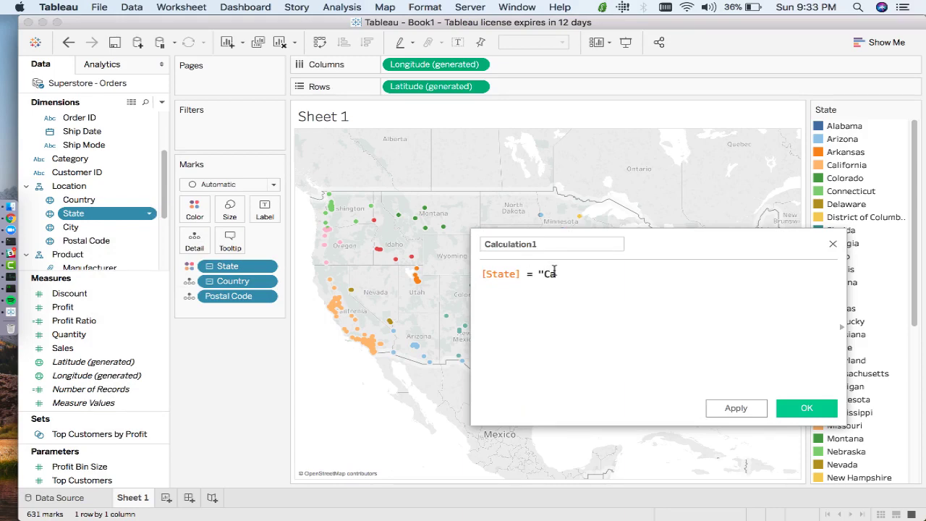
{"action": "type", "text": "= \"California\""}
{"action": "left_click_drag", "start_coordinate": [547, 245], "coordinate": [479, 244]}
{"action": "type", "text": "Is"}
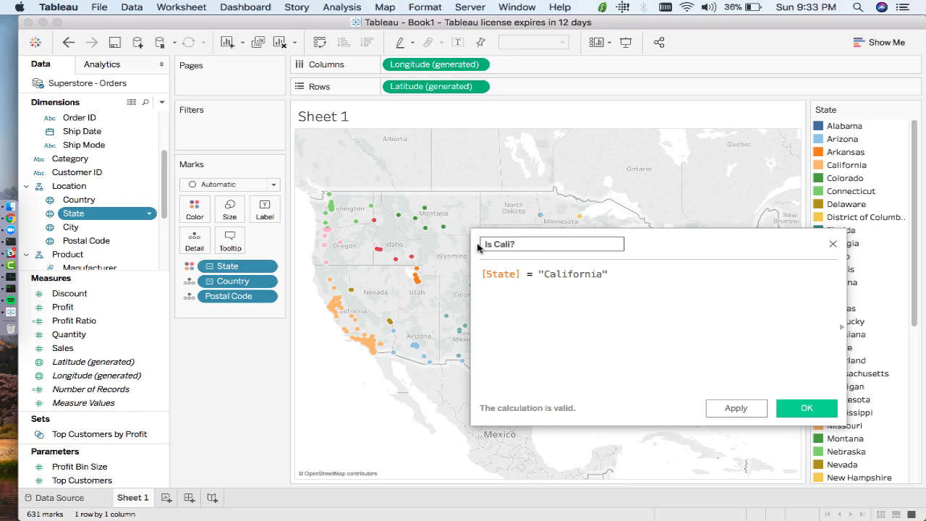
{"action": "left_click", "coordinate": [794, 408]}
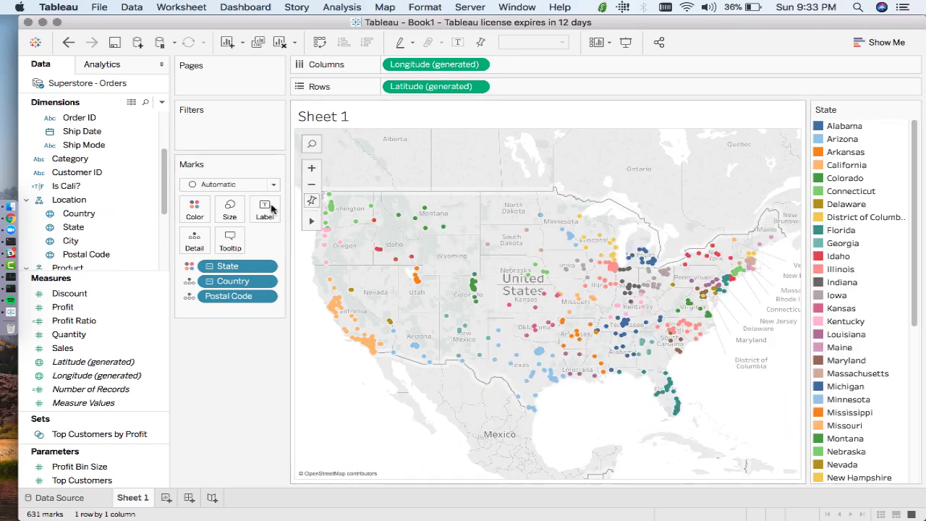
Step: Color the map marks by Is Cali? in place of State and open the Superstore - Orders data source page
{"action": "left_click_drag", "start_coordinate": [66, 186], "coordinate": [192, 215]}
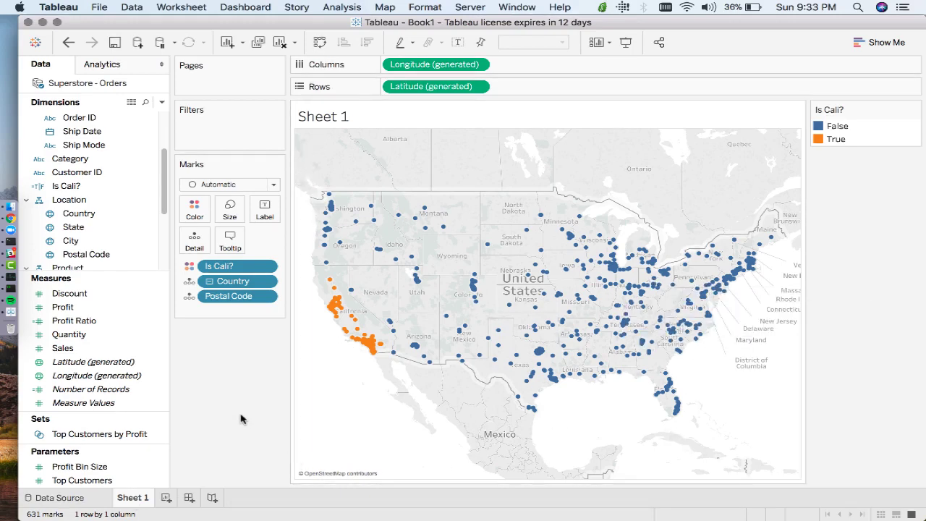
{"action": "left_click", "coordinate": [61, 498]}
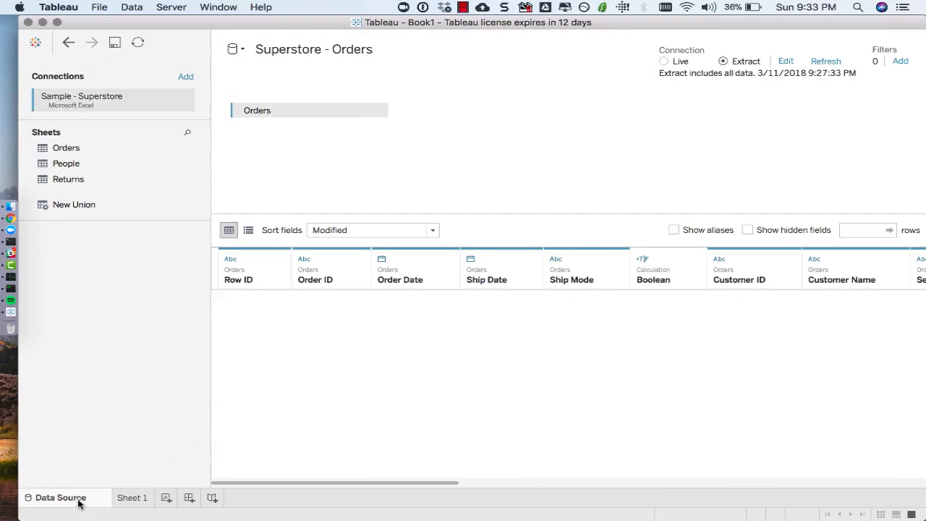
Step: Add a data source filter on State that includes every state except California
{"action": "left_click", "coordinate": [900, 62]}
{"action": "left_click", "coordinate": [315, 301]}
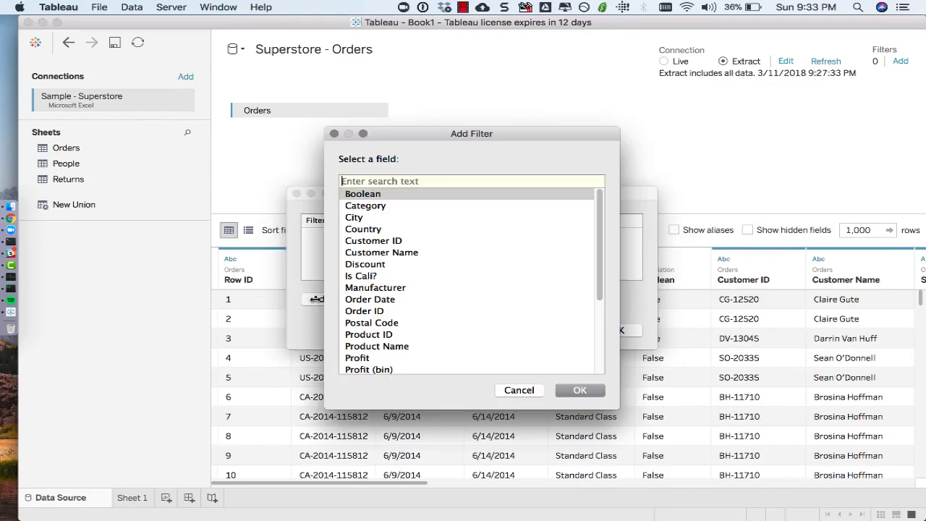
{"action": "scroll", "coordinate": [426, 331], "scroll_direction": "down", "scroll_amount": 3}
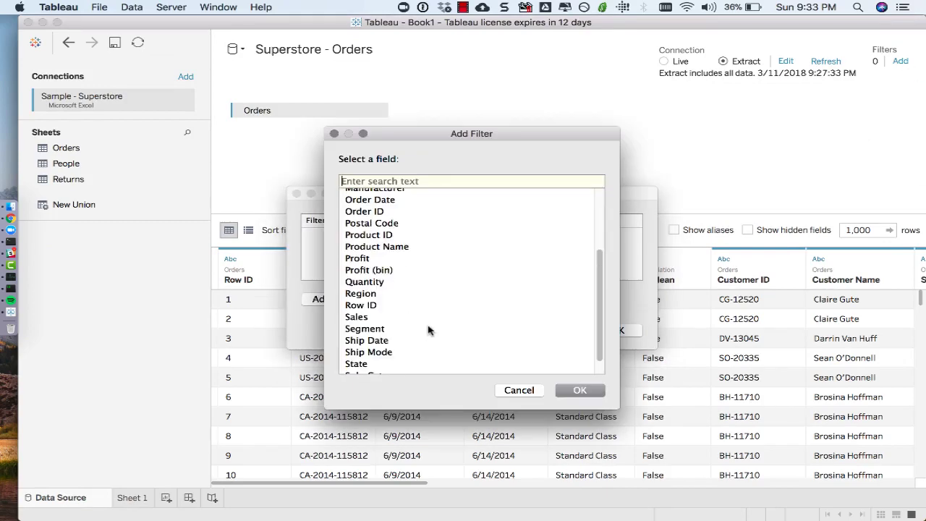
{"action": "left_click", "coordinate": [364, 364]}
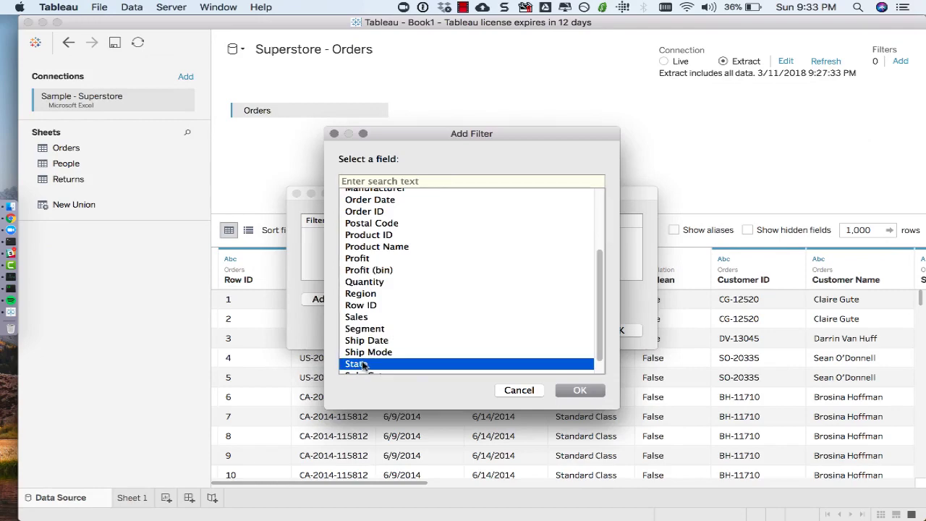
{"action": "left_click", "coordinate": [561, 390]}
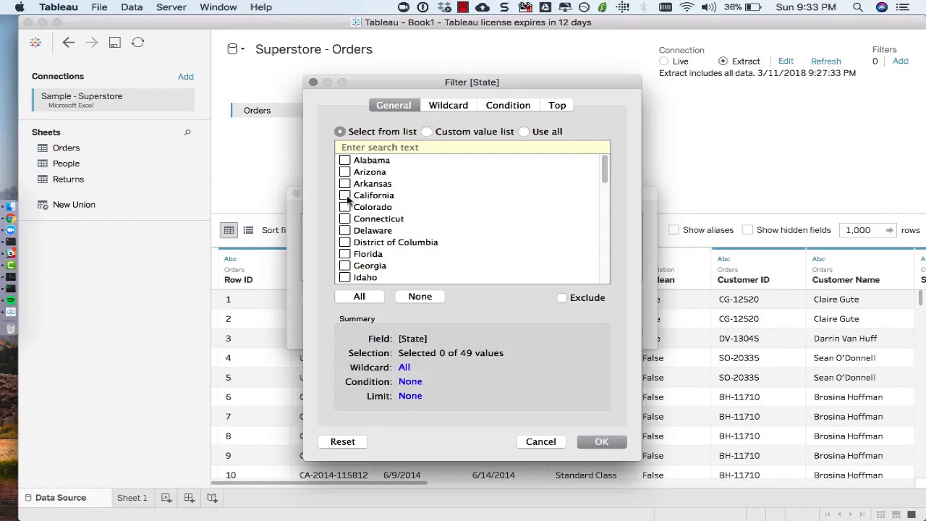
{"action": "left_click", "coordinate": [360, 296]}
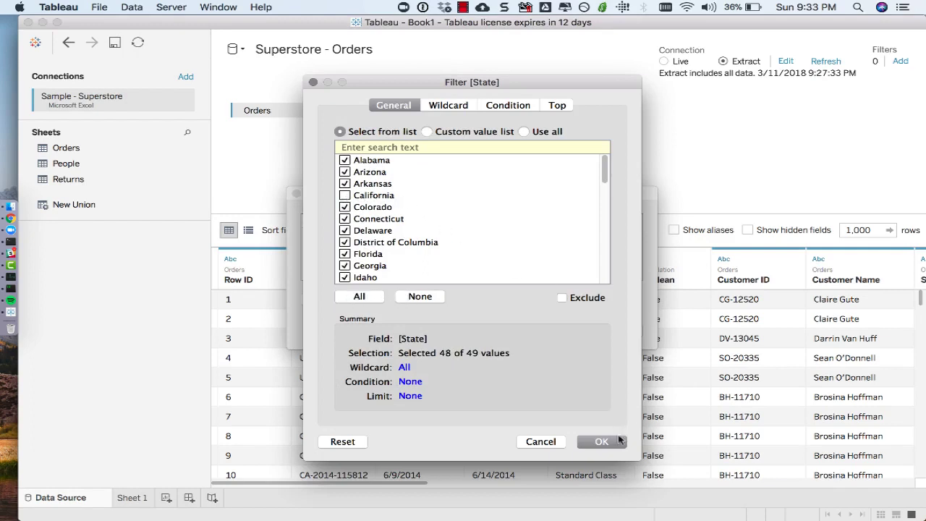
{"action": "left_click", "coordinate": [618, 438]}
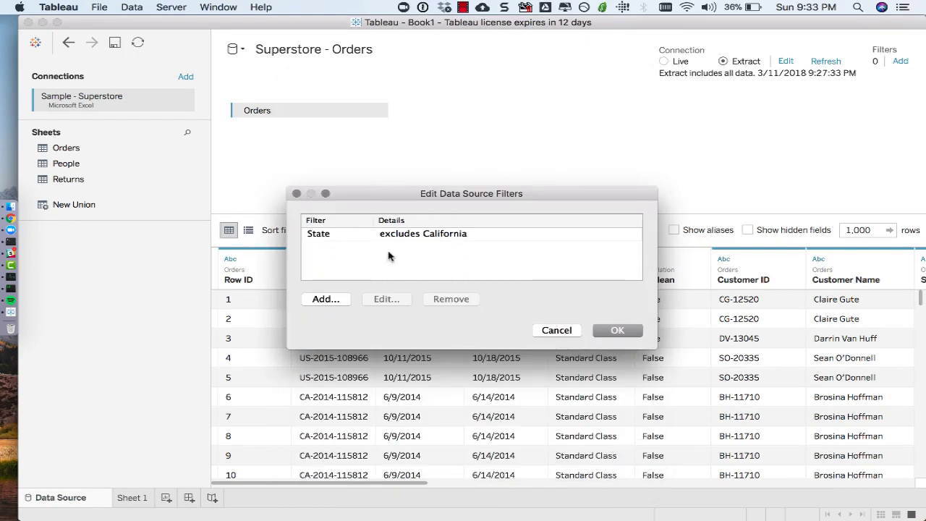
{"action": "left_click", "coordinate": [607, 334]}
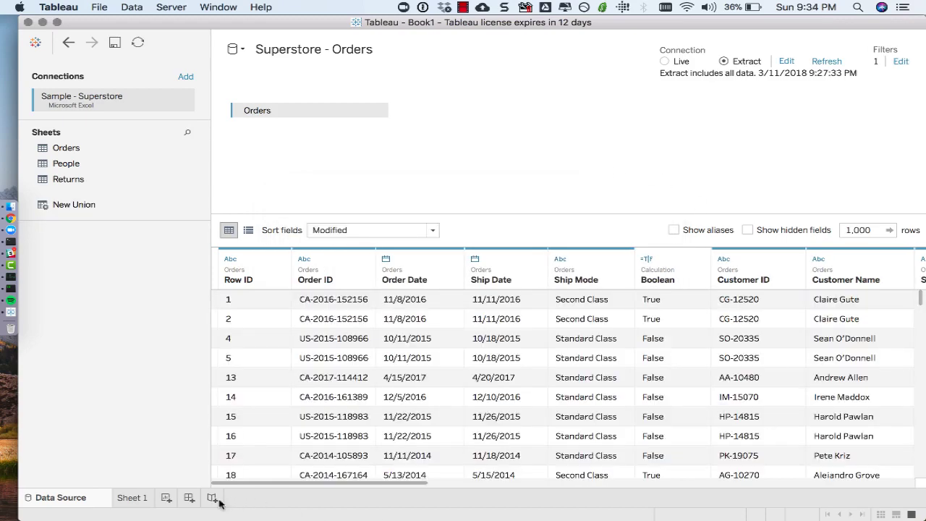
Step: Return to Sheet 1, add a worksheet filter on State with no states selected, and remove it again
{"action": "left_click", "coordinate": [130, 497]}
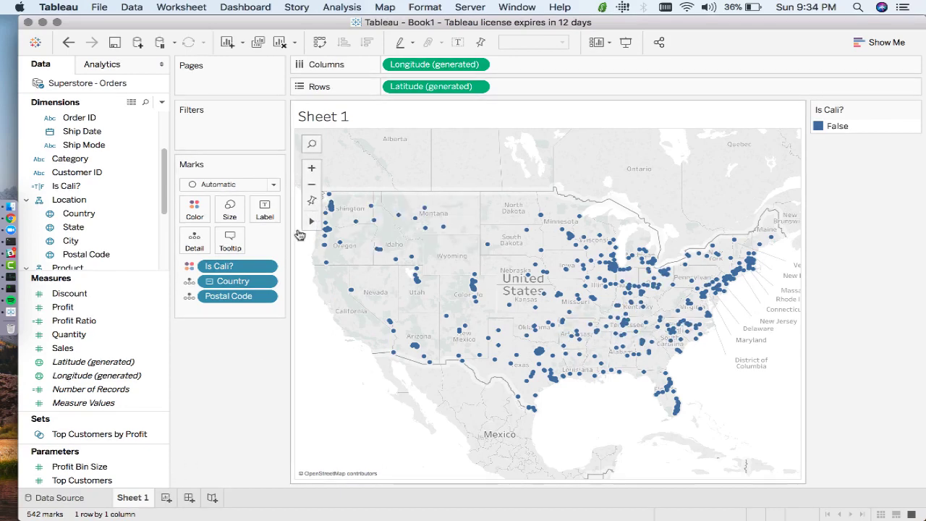
{"action": "left_click", "coordinate": [118, 228]}
{"action": "left_click_drag", "start_coordinate": [118, 227], "coordinate": [241, 132]}
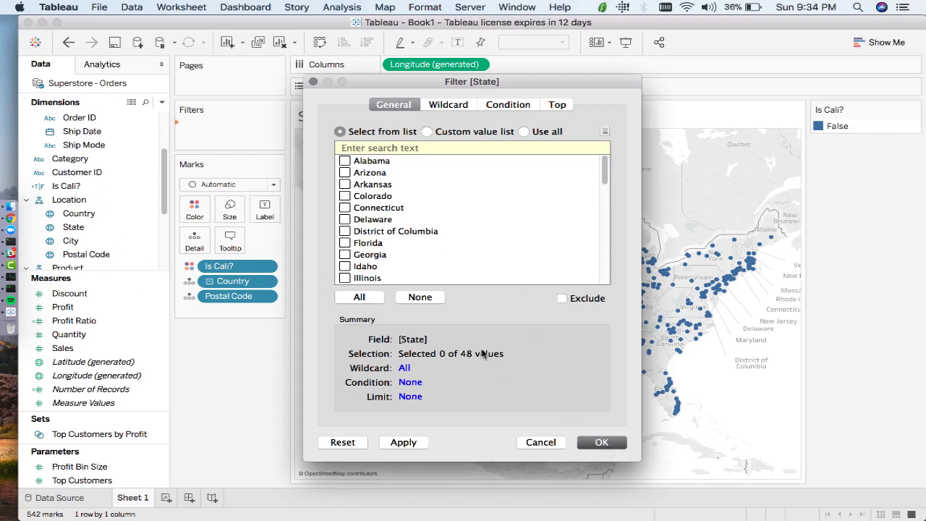
{"action": "left_click", "coordinate": [601, 442]}
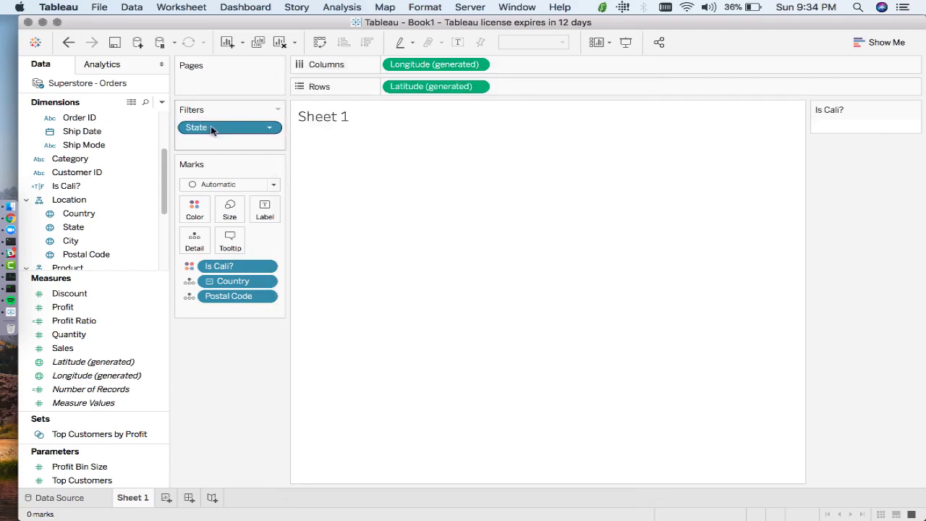
{"action": "left_click_drag", "start_coordinate": [209, 128], "coordinate": [232, 334]}
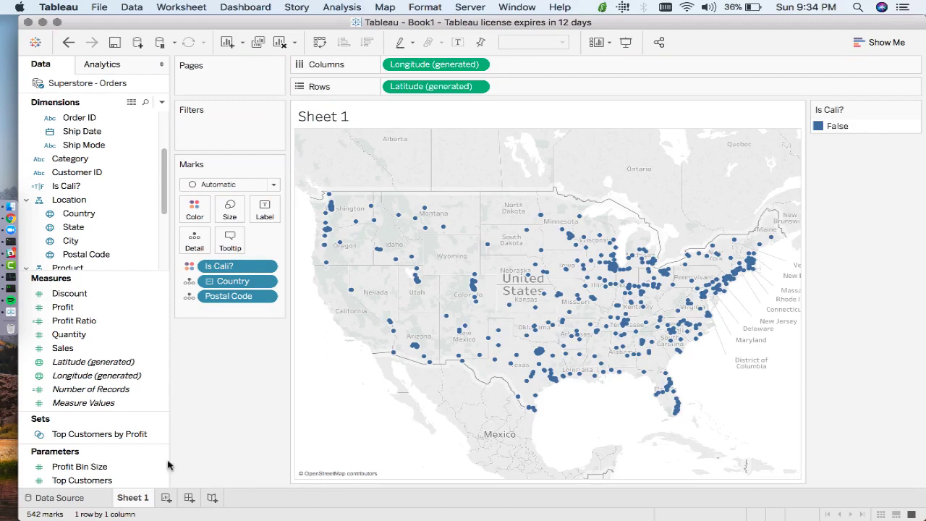
Step: Review the Superstore - Orders data source filters and close their list without changes
{"action": "left_click", "coordinate": [87, 498]}
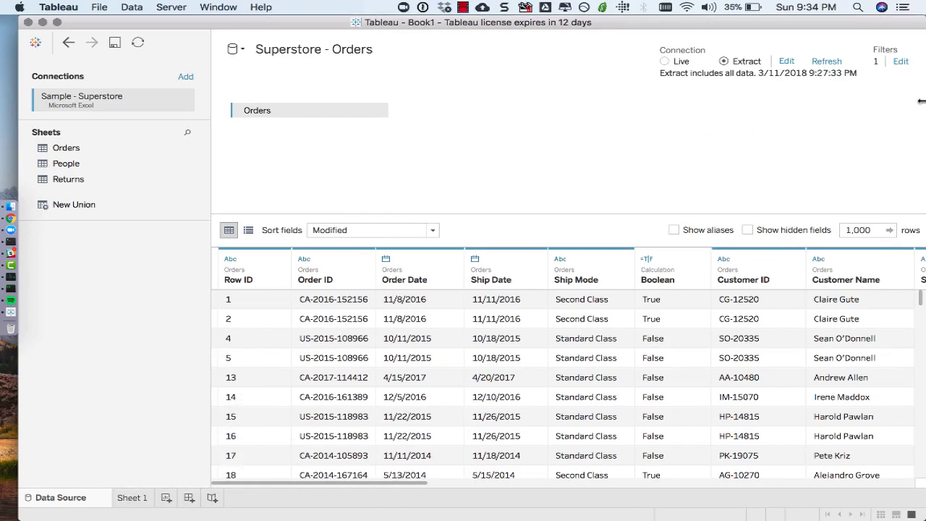
{"action": "left_click", "coordinate": [901, 62]}
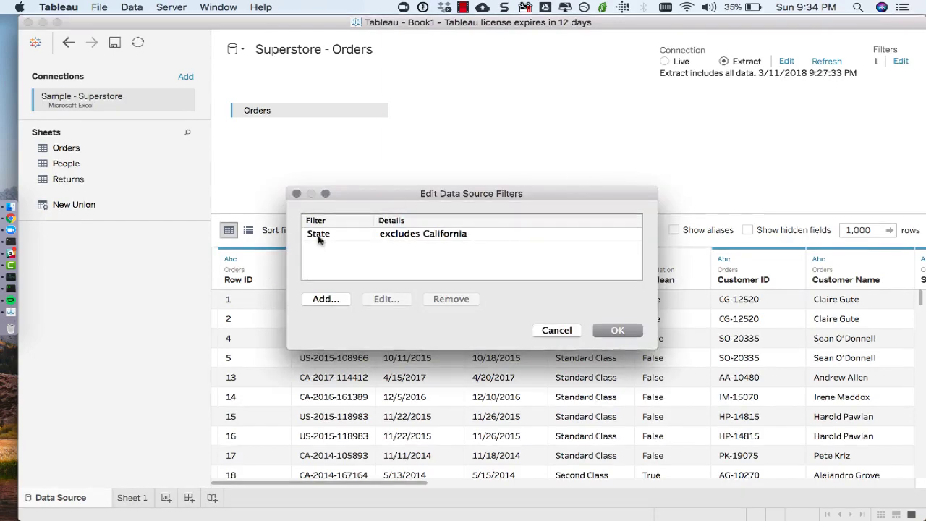
{"action": "left_click", "coordinate": [606, 330]}
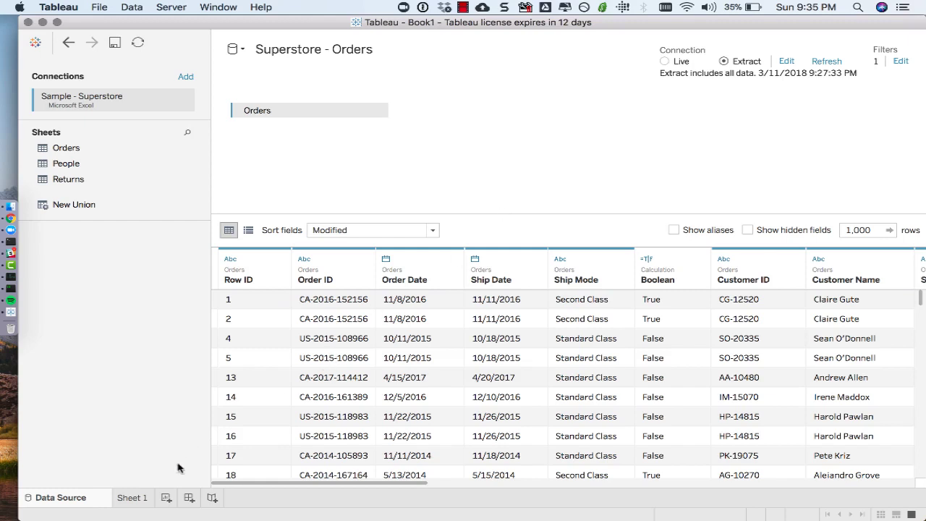
Step: Return to Sheet 1 and add Ship Date (Continuous) to the rows beside Latitude
{"action": "left_click", "coordinate": [144, 499]}
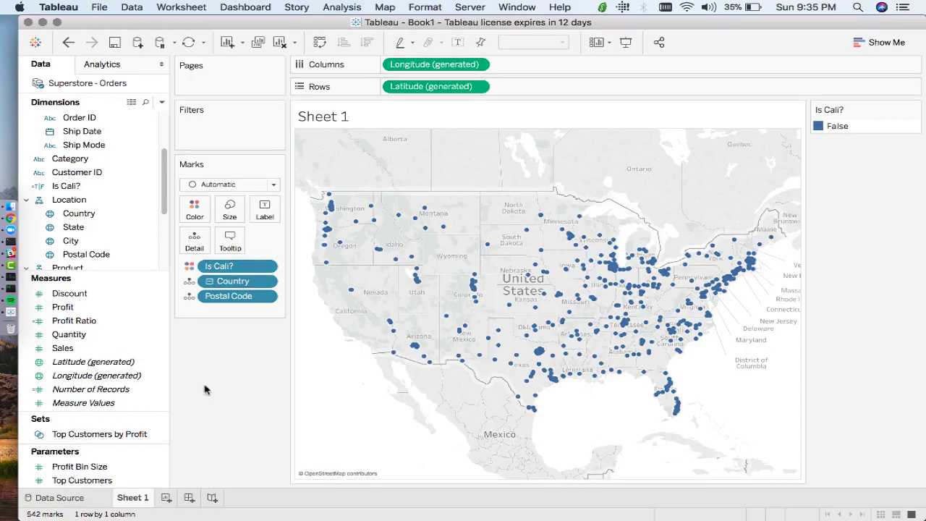
{"action": "right_click", "coordinate": [107, 132]}
{"action": "left_click", "coordinate": [107, 132]}
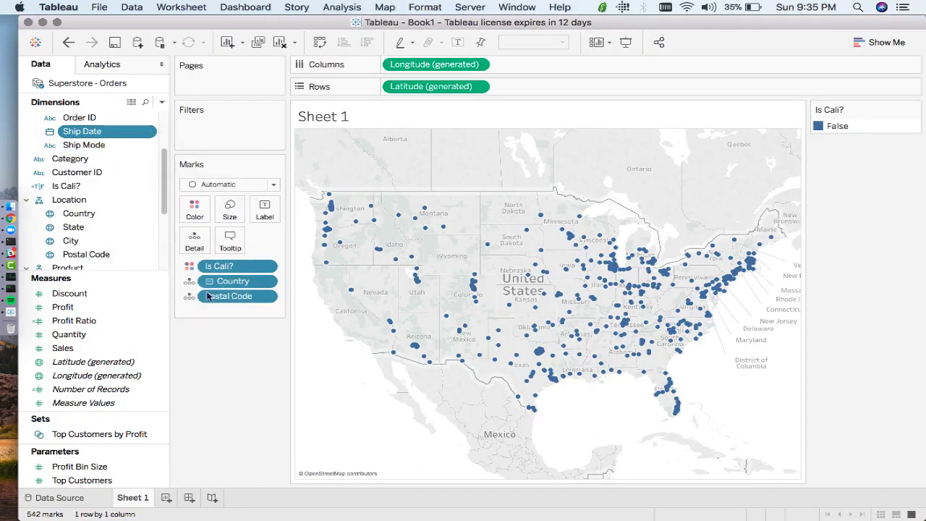
{"action": "left_click_drag", "start_coordinate": [112, 136], "coordinate": [597, 86]}
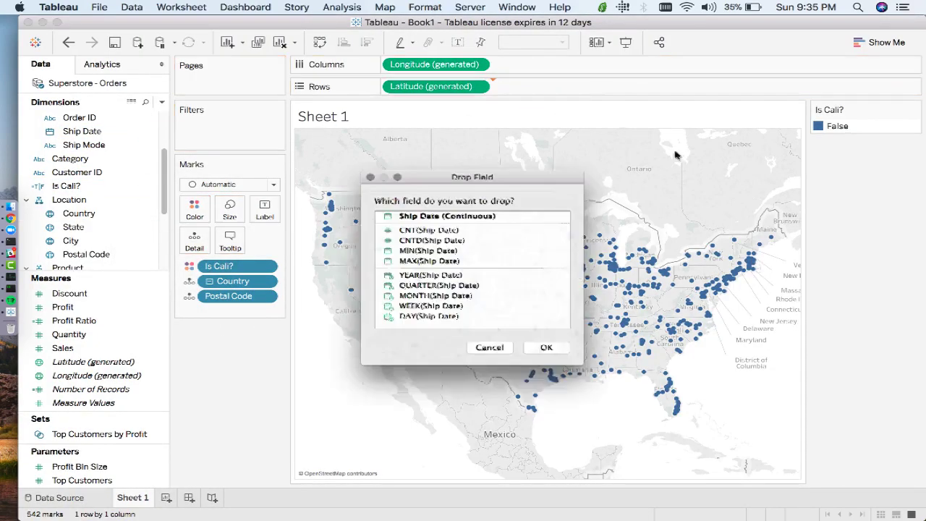
{"action": "left_click", "coordinate": [541, 351]}
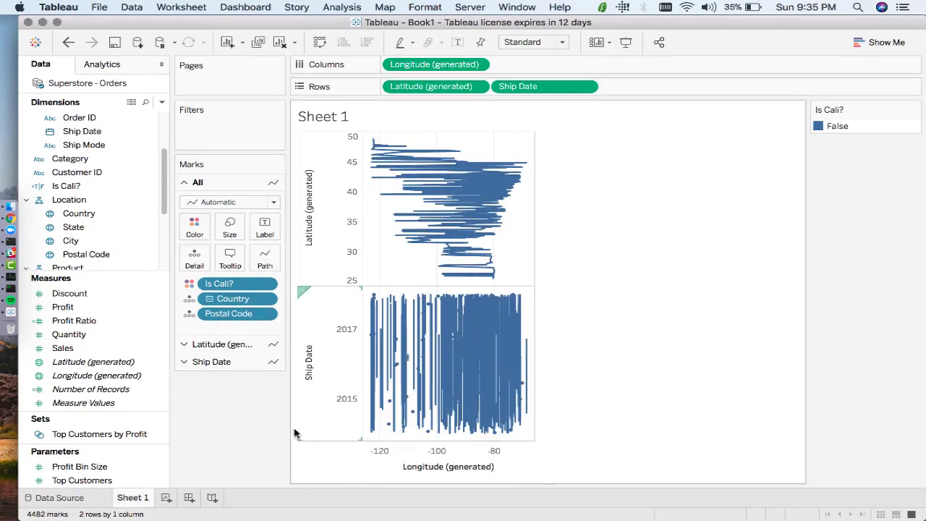
Step: Create a new worksheet and convert the Ship Date dimension to continuous
{"action": "left_click", "coordinate": [166, 497]}
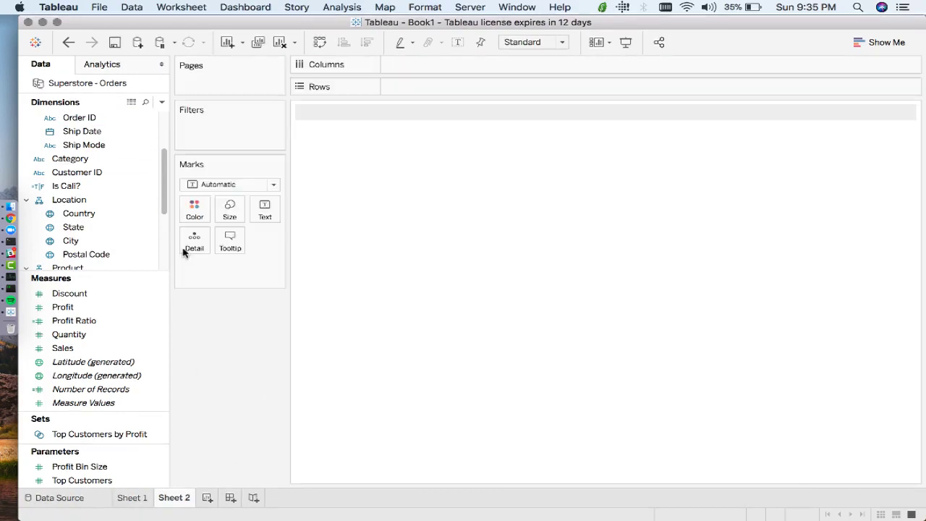
{"action": "left_click", "coordinate": [150, 131]}
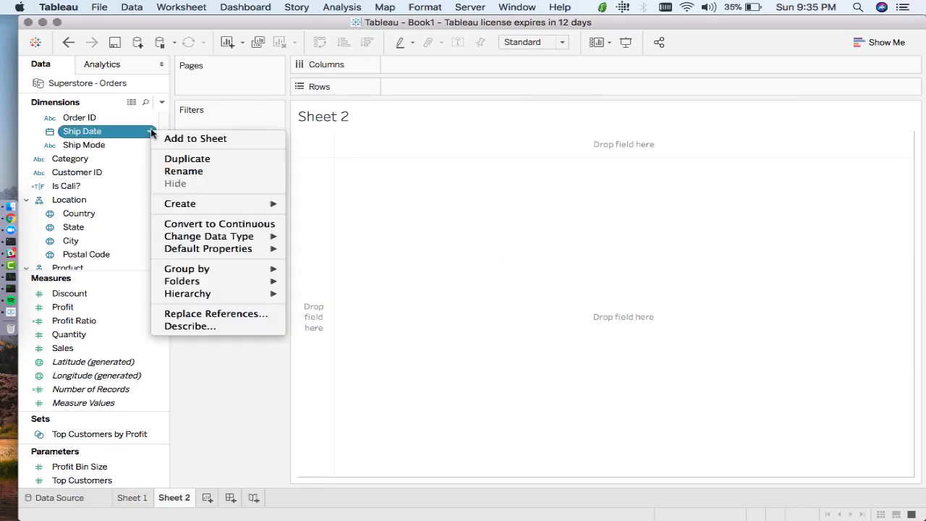
{"action": "left_click", "coordinate": [191, 223]}
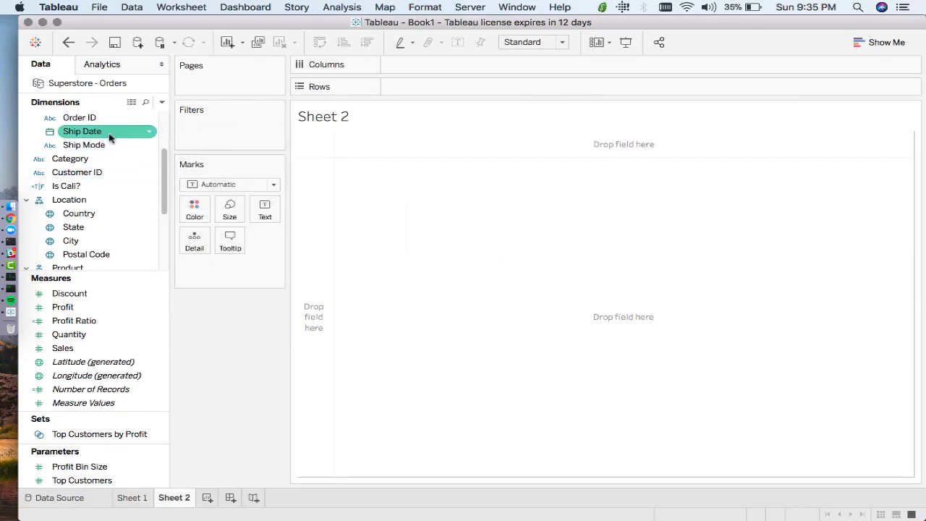
Step: Place Ship Date (Continuous) and unaggregated Quantity on the rows of Sheet 2
{"action": "left_click_drag", "start_coordinate": [80, 131], "coordinate": [457, 89]}
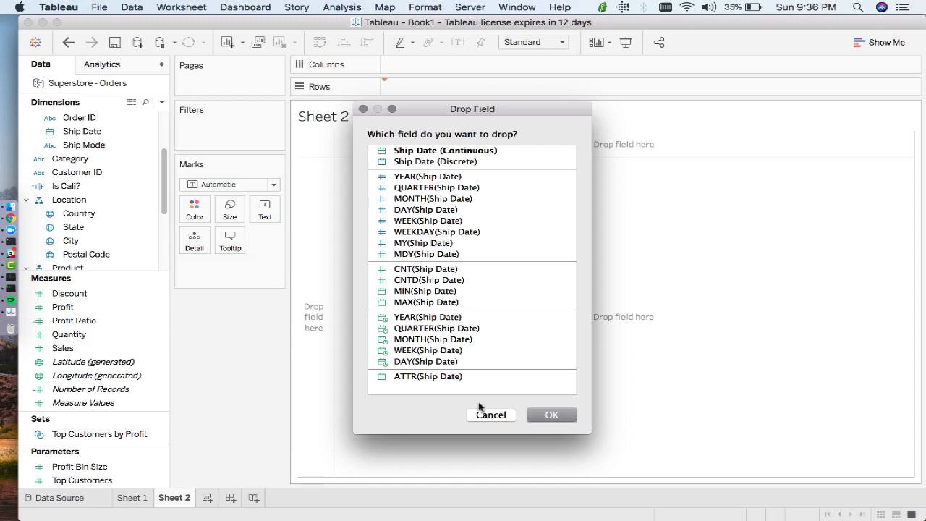
{"action": "left_click", "coordinate": [544, 414]}
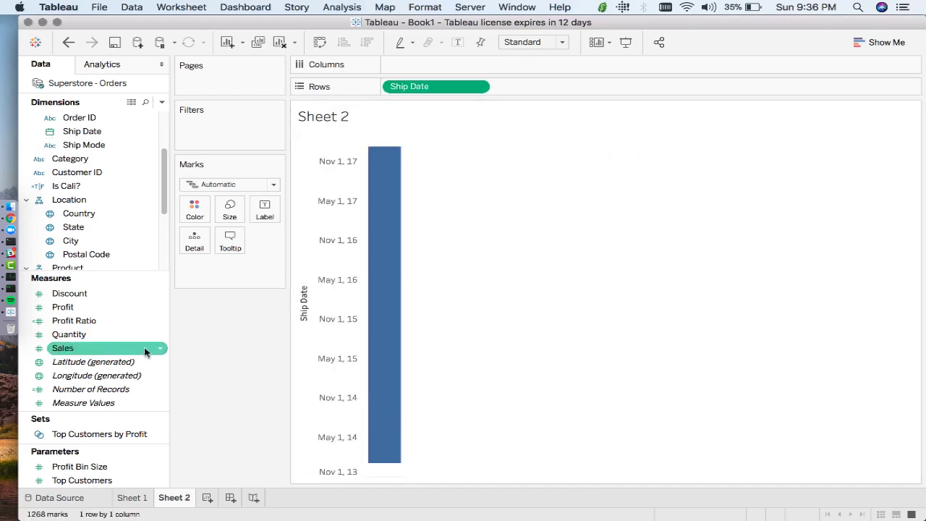
{"action": "left_click_drag", "start_coordinate": [85, 338], "coordinate": [538, 91]}
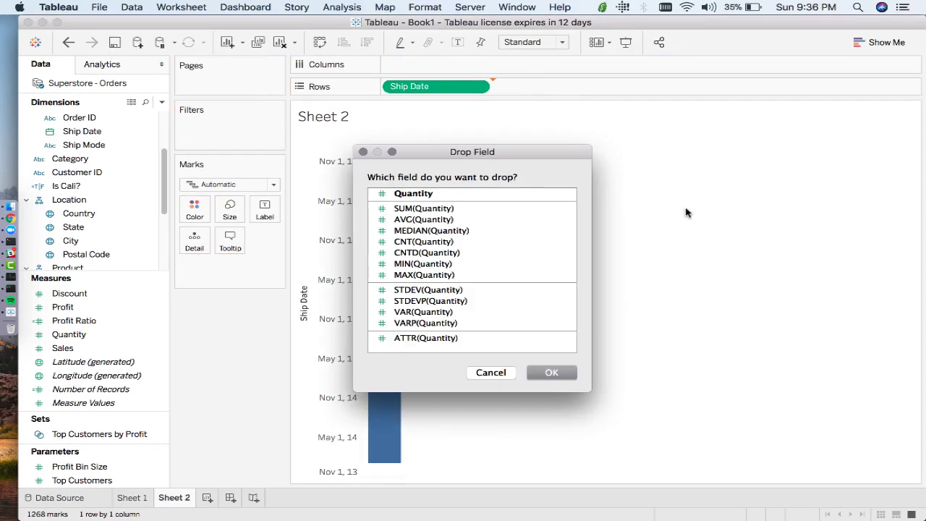
{"action": "left_click", "coordinate": [548, 372]}
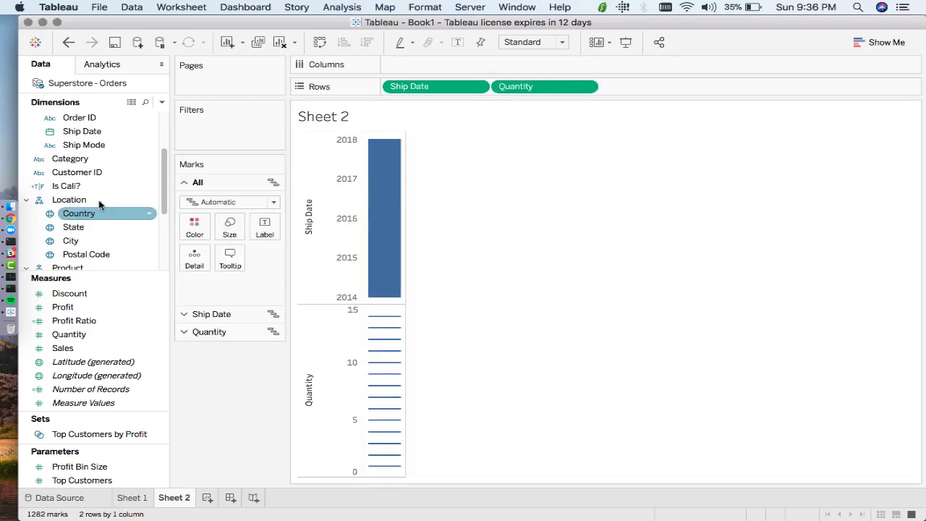
Step: Add Category to the columns of Sheet 2 as a distinct count, CNTD(Category)
{"action": "left_click_drag", "start_coordinate": [65, 159], "coordinate": [434, 69]}
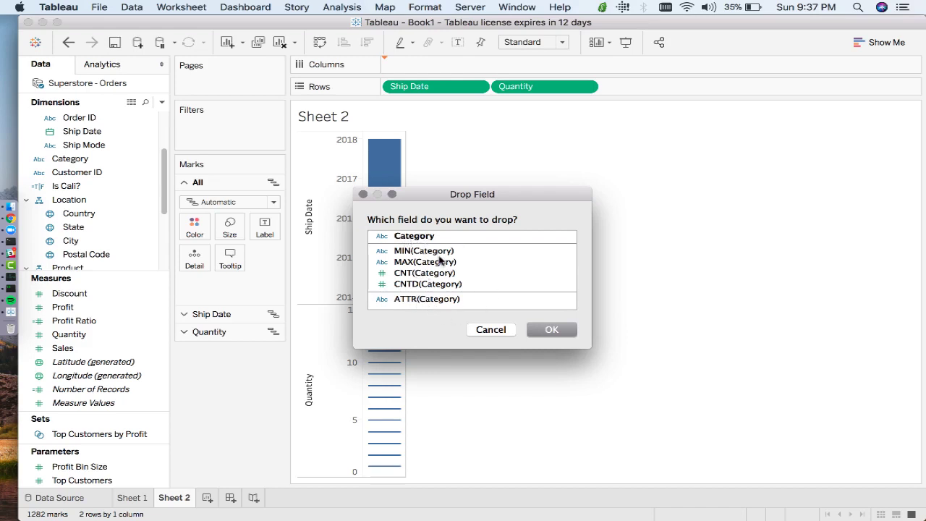
{"action": "left_click", "coordinate": [412, 273]}
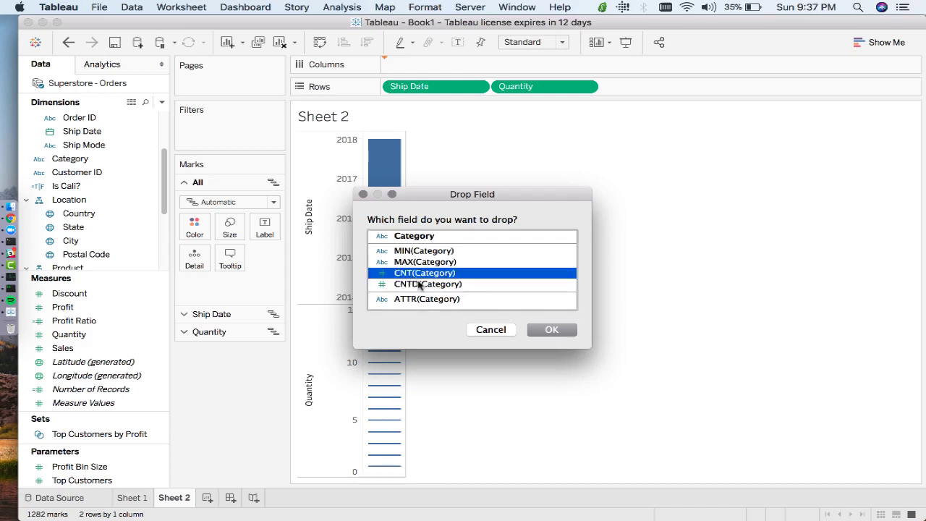
{"action": "left_click", "coordinate": [433, 284]}
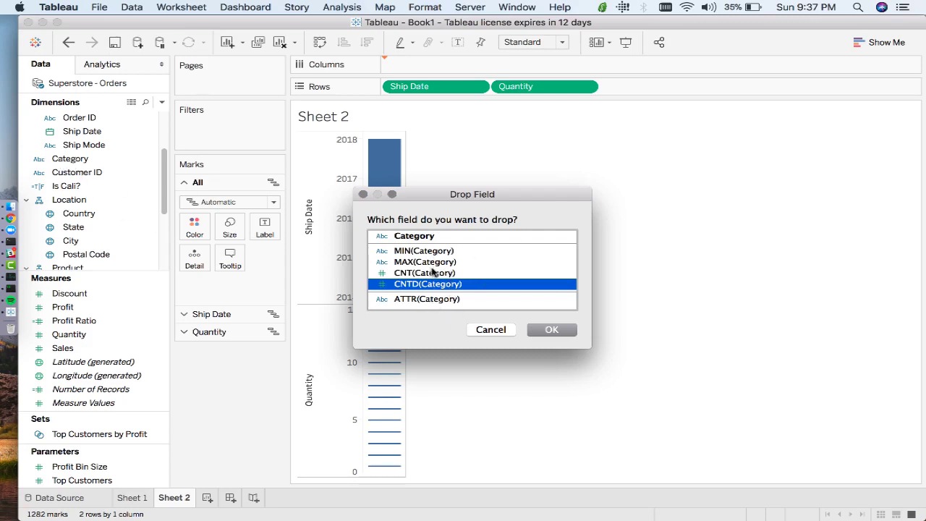
{"action": "left_click", "coordinate": [535, 330]}
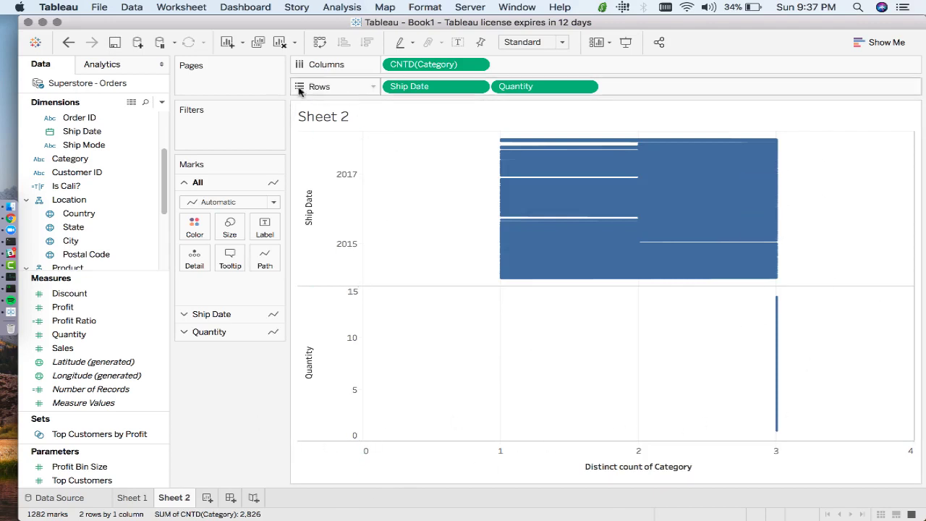
Step: Clear all fields from Sheet 2 and delete the worksheet
{"action": "left_click", "coordinate": [280, 44]}
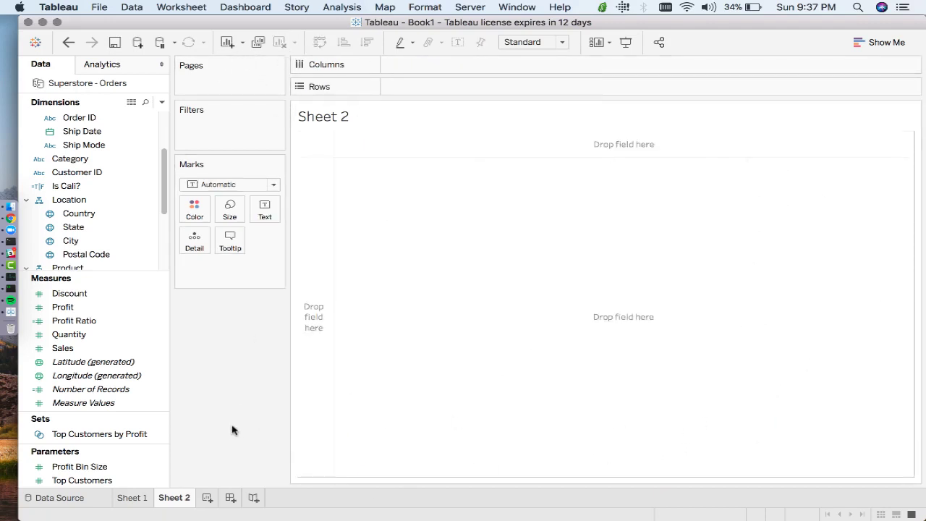
{"action": "right_click", "coordinate": [179, 502]}
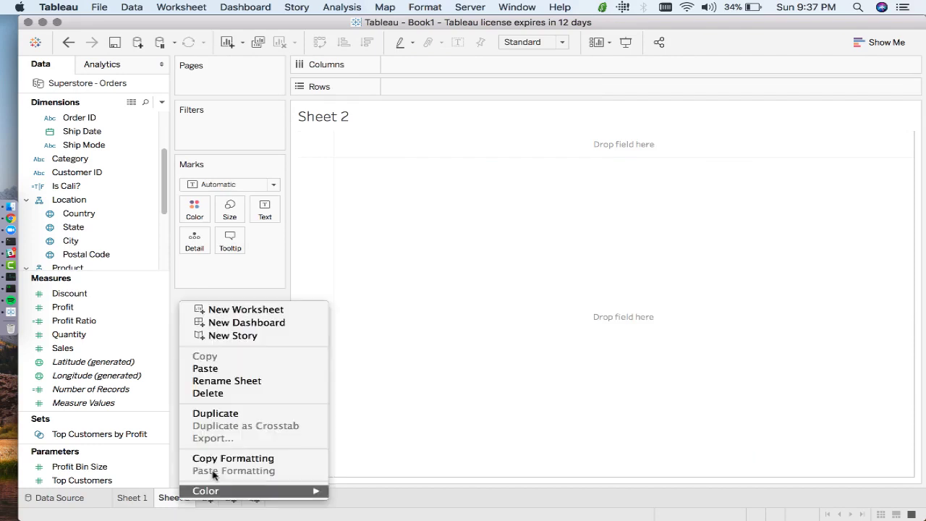
{"action": "left_click", "coordinate": [234, 394]}
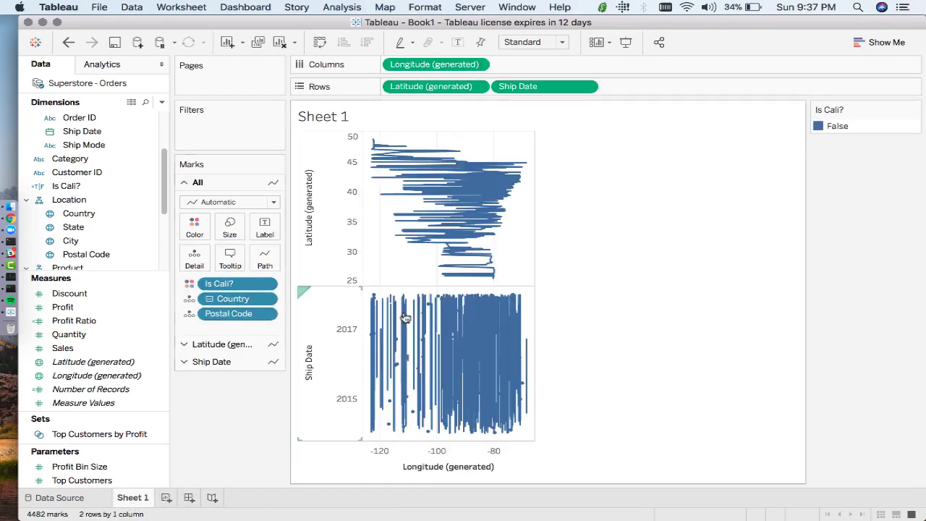
Step: Remove Ship Date from the rows of Sheet 1 to restore the map
{"action": "mouse_move", "coordinate": [457, 212]}
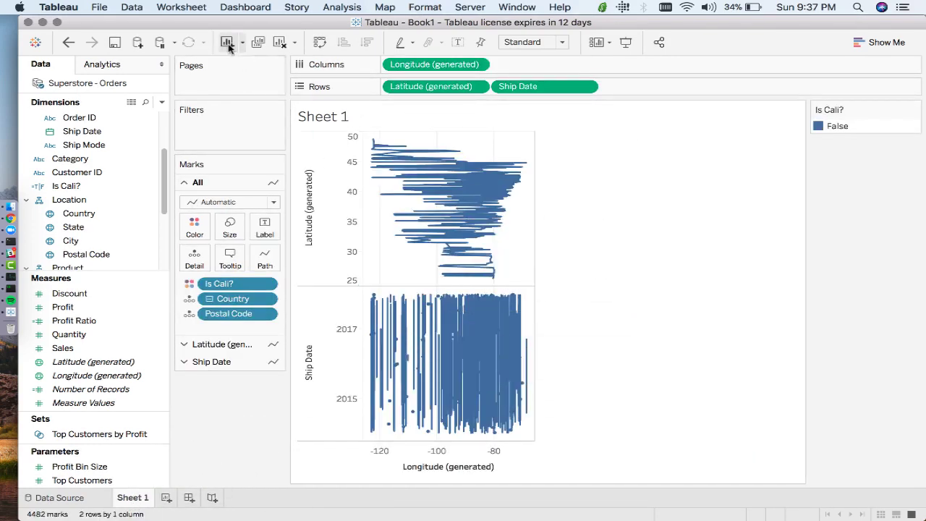
{"action": "mouse_move", "coordinate": [429, 164]}
{"action": "left_click_drag", "start_coordinate": [528, 86], "coordinate": [221, 447]}
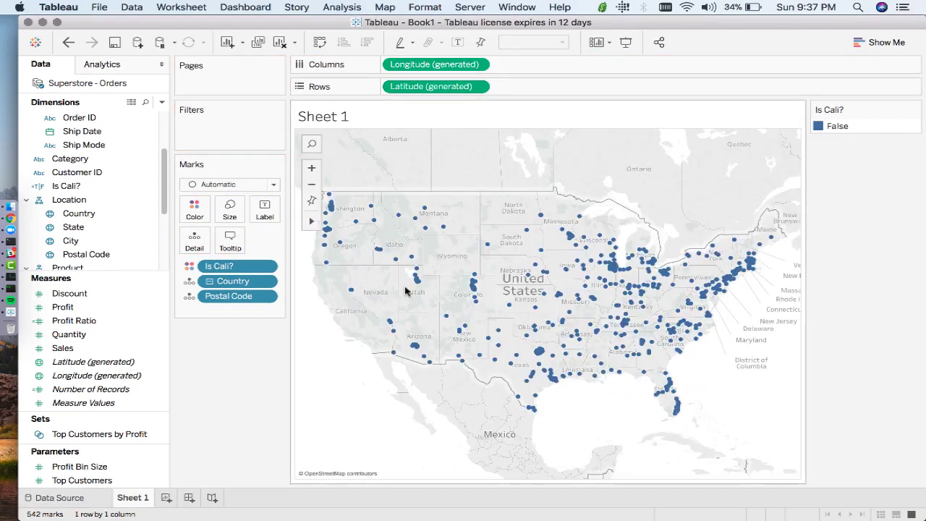
Step: Remove the State filter that excludes California from the data source and return to Sheet 1
{"action": "left_click", "coordinate": [78, 501]}
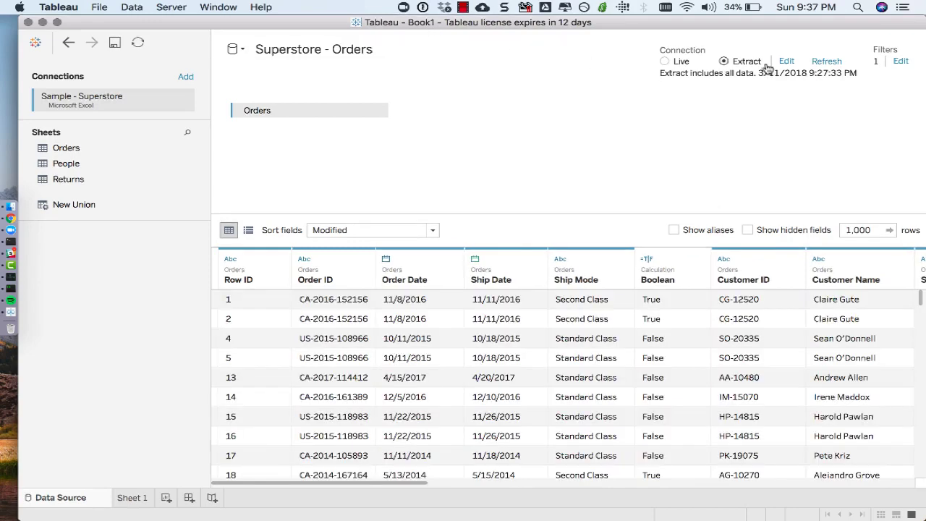
{"action": "left_click", "coordinate": [900, 61]}
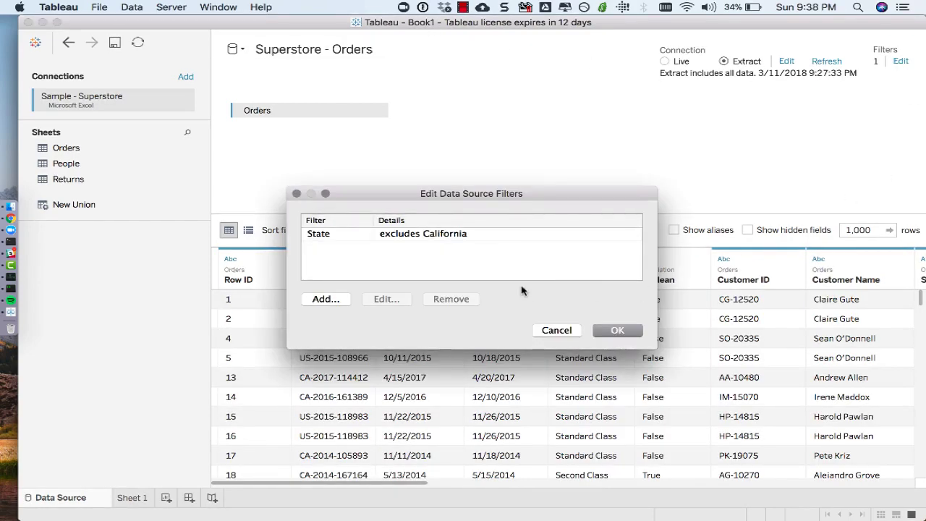
{"action": "left_click", "coordinate": [397, 233]}
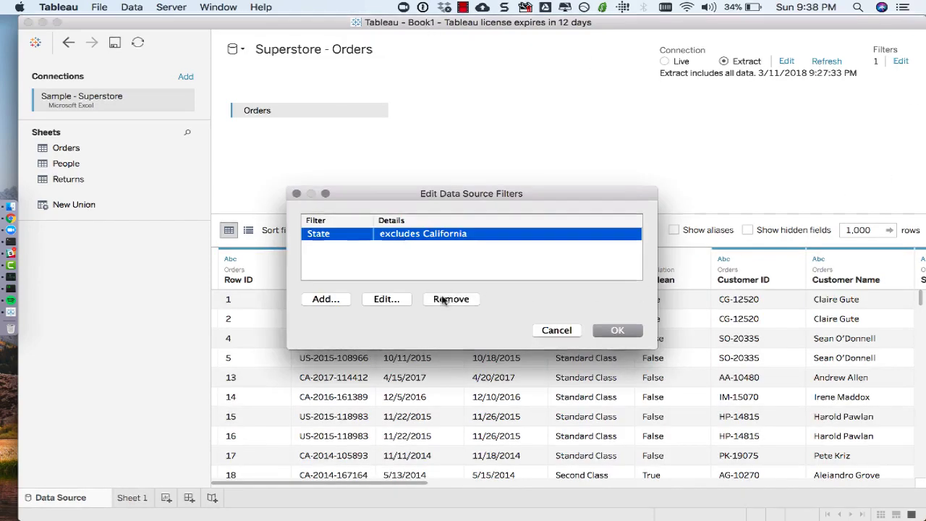
{"action": "left_click", "coordinate": [445, 298]}
{"action": "left_click", "coordinate": [632, 331]}
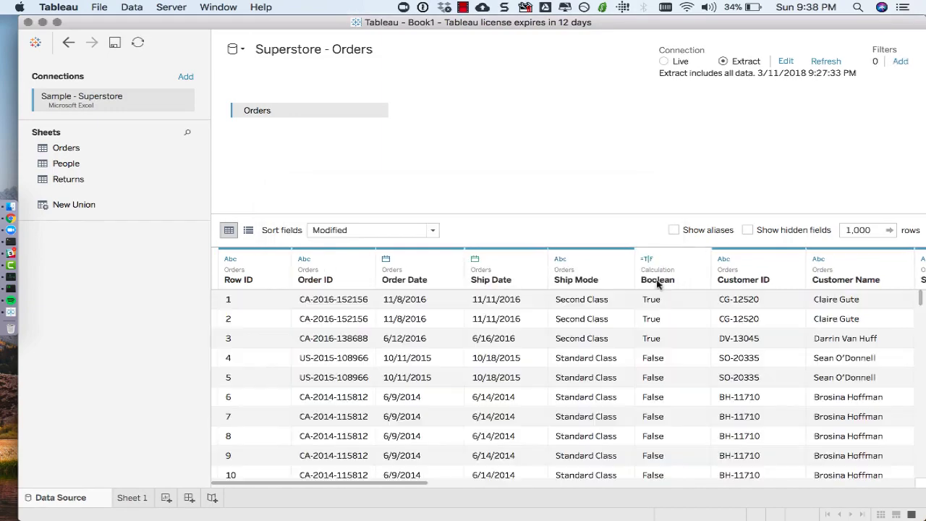
{"action": "left_click", "coordinate": [132, 498]}
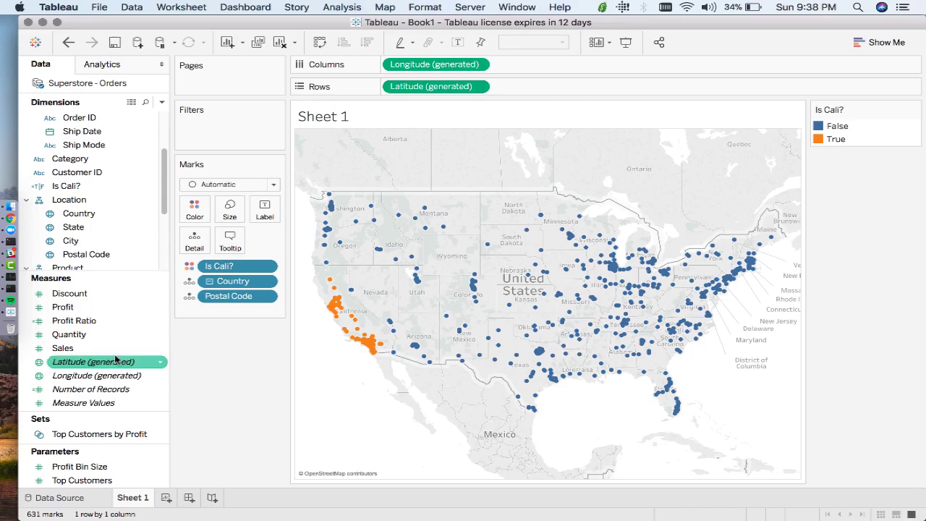
{"action": "left_click", "coordinate": [12, 269]}
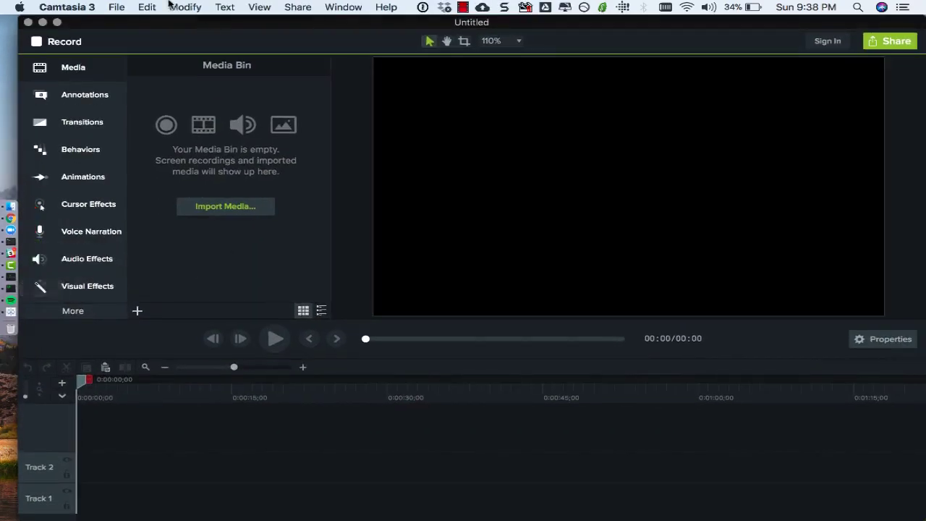